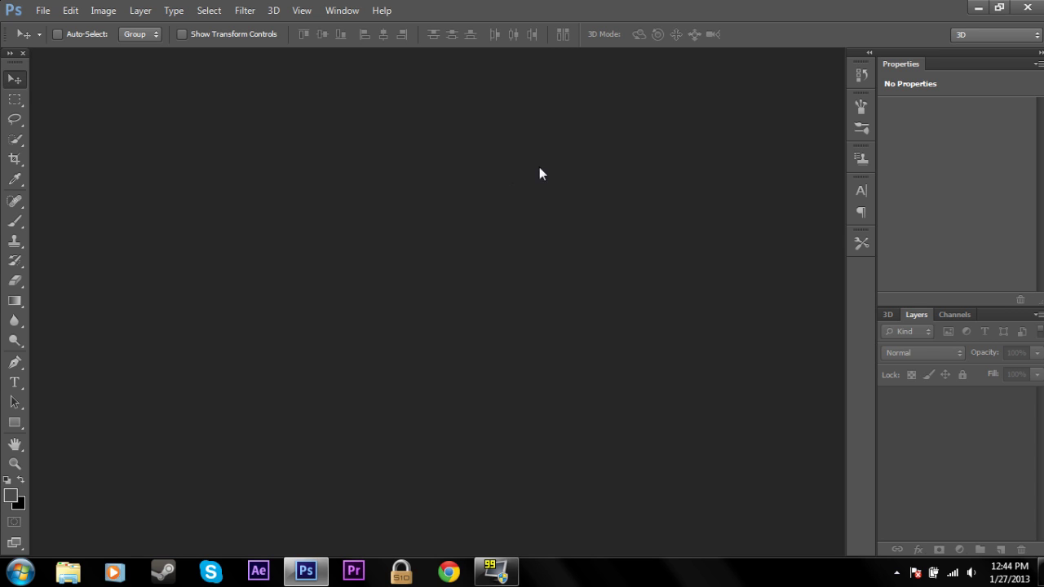
# Create a new 800×800 pixel document.
pyautogui.click(43, 13)
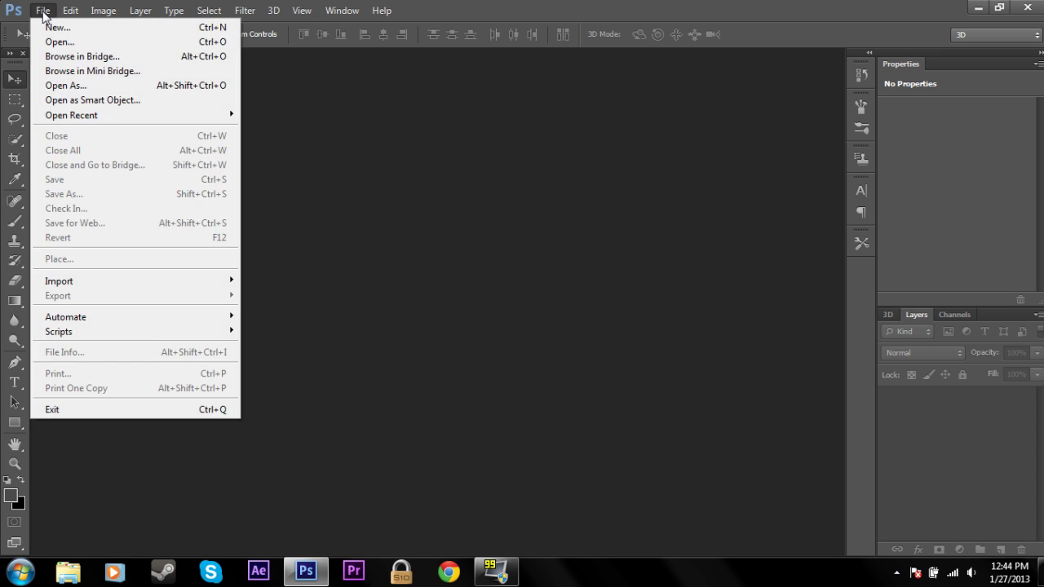
pyautogui.click(82, 27)
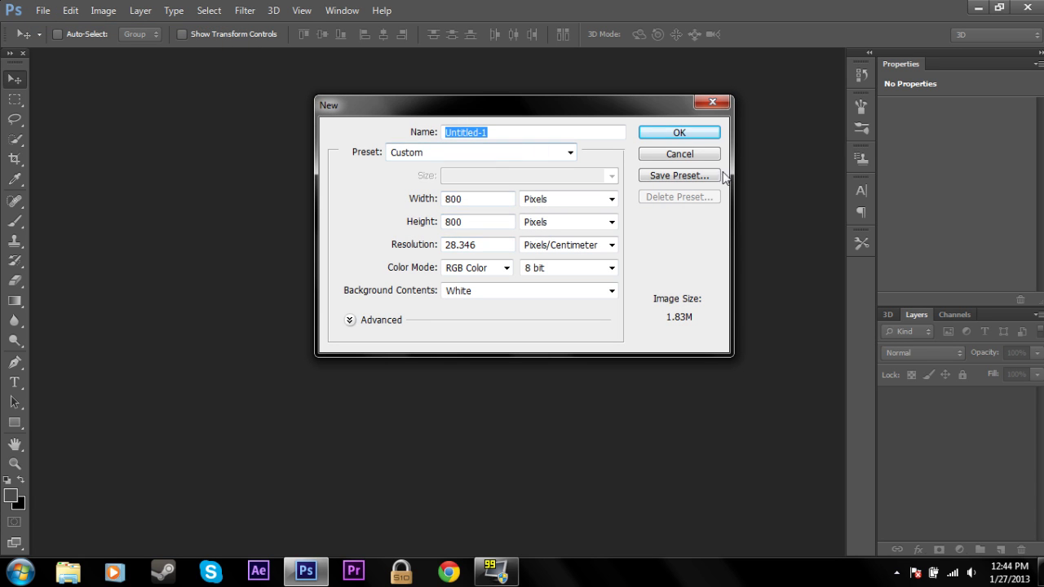
pyautogui.click(669, 133)
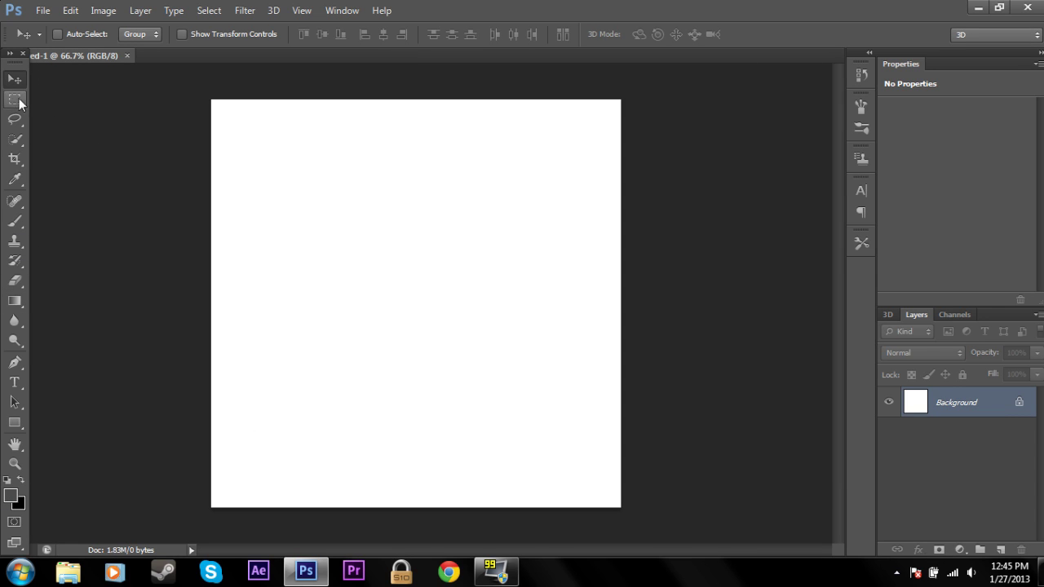
# Fill the background with a radial gradient, grey at the centre fading to black edges.
pyautogui.click(15, 301)
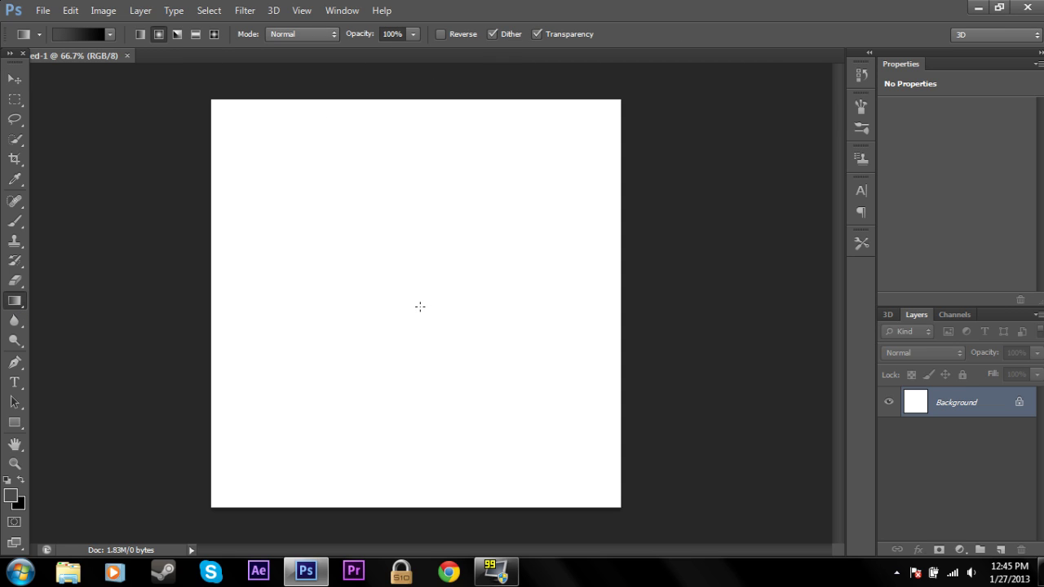
pyautogui.moveTo(420, 306); pyautogui.dragTo(420, 141)
pyautogui.moveTo(433, 96); pyautogui.dragTo(424, 78)
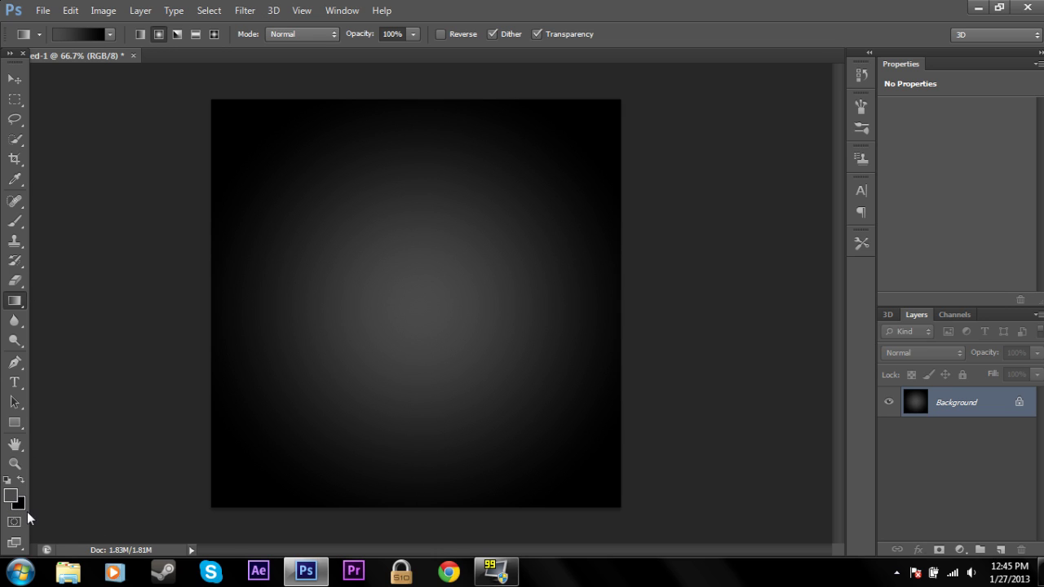
# Darken the canvas edges with a Lens Correction vignette amount of -19, then select Radial Gradient.
pyautogui.click(245, 12)
pyautogui.click(259, 102)
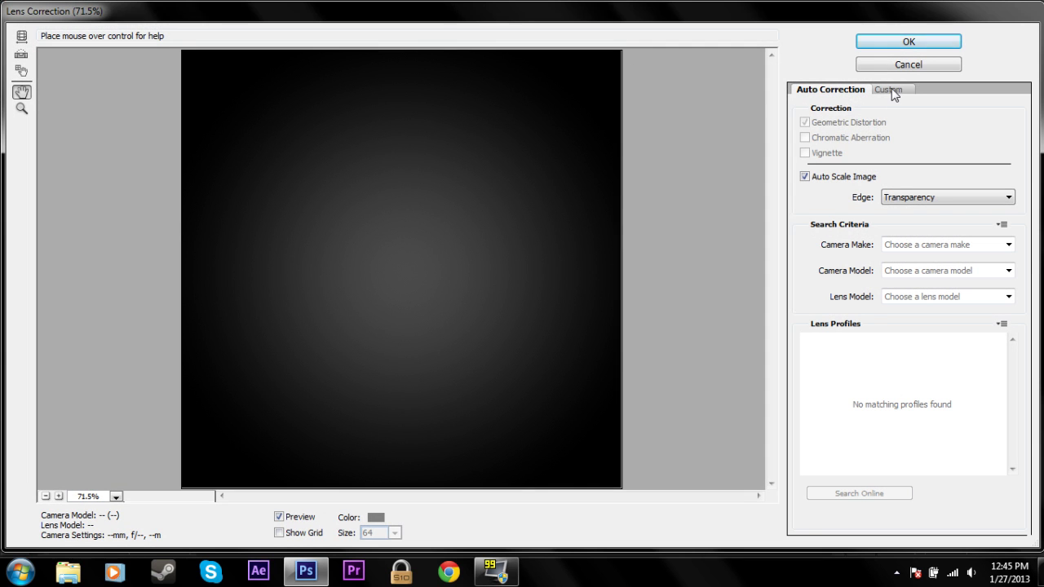
pyautogui.click(893, 91)
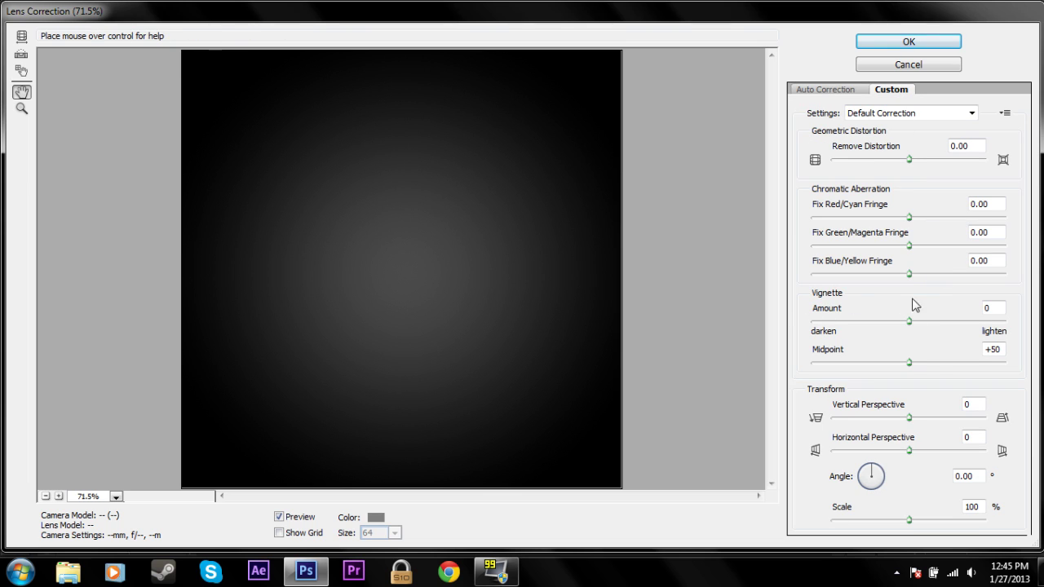
pyautogui.moveTo(908, 321)
pyautogui.mouseDown()
pyautogui.moveTo(855, 332)
pyautogui.moveTo(902, 324)
pyautogui.mouseUp()
pyautogui.click(909, 42)
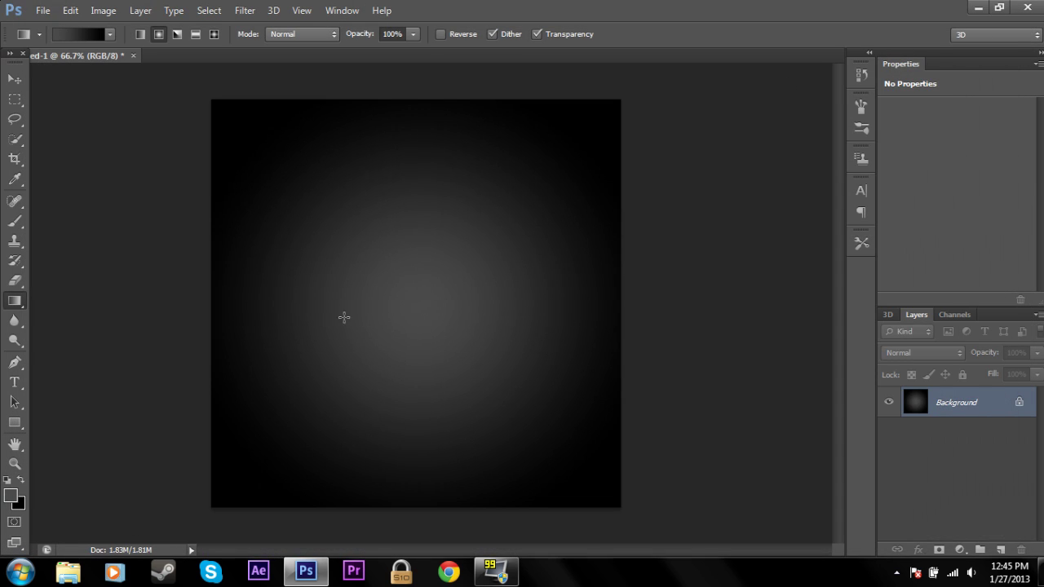
pyautogui.click(158, 35)
# Add an 'Aut0tr0ph' text layer at the centre of the canvas.
pyautogui.click(14, 381)
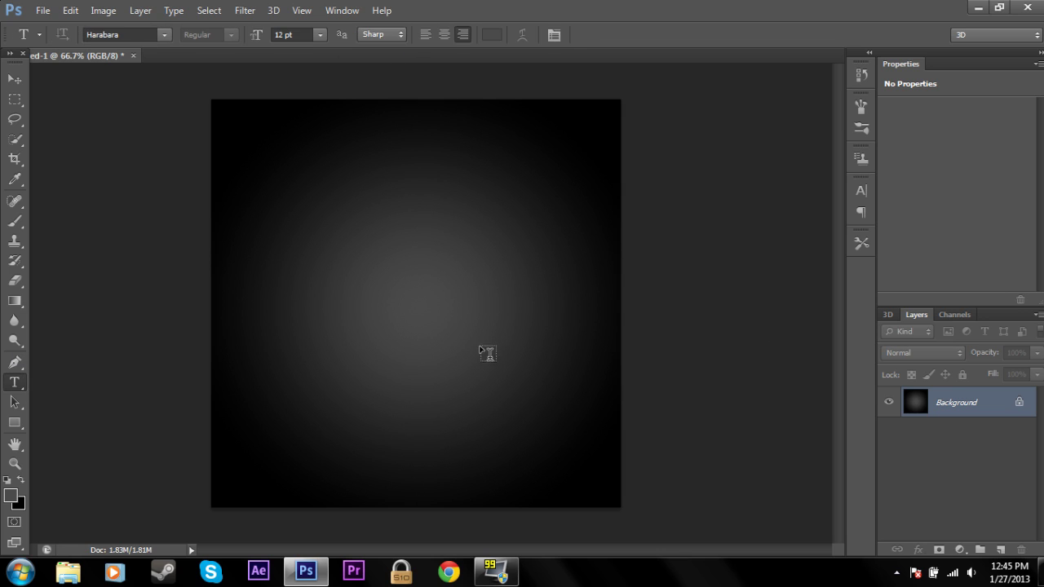
pyautogui.click(415, 297)
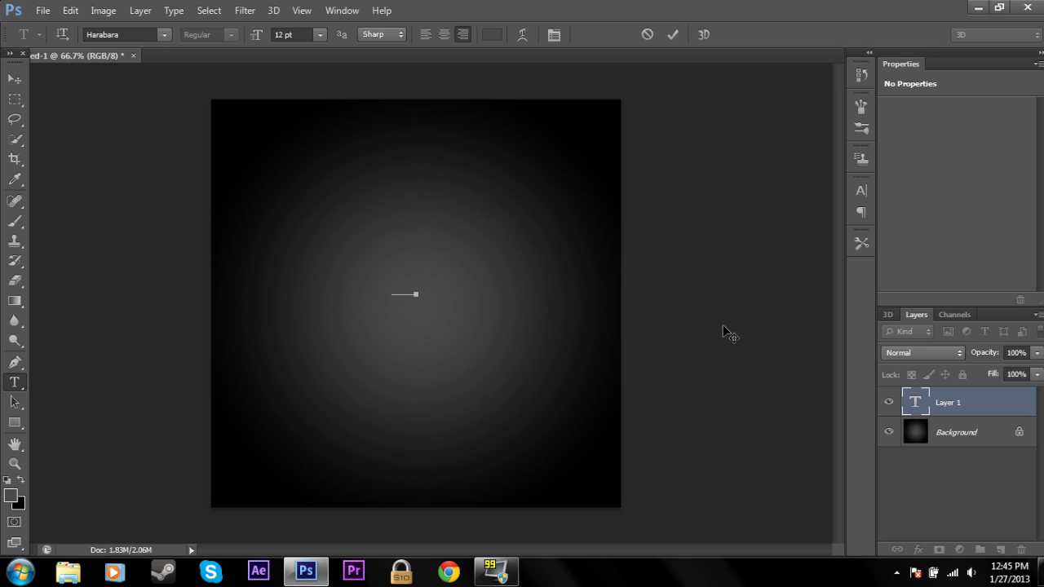
pyautogui.click(15, 79)
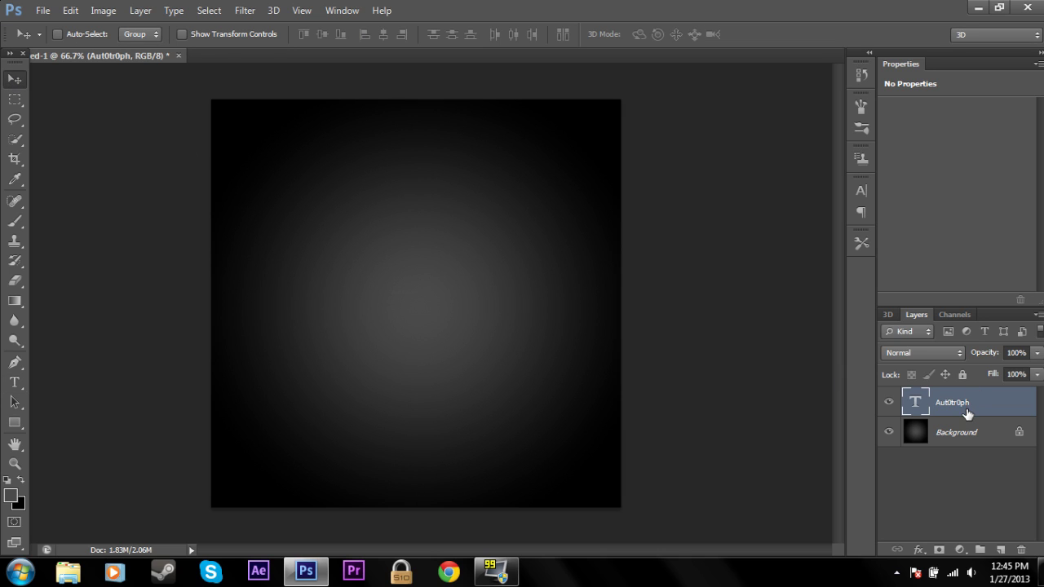
# Free Transform the Aut0tr0ph text so it spans most of the canvas width.
pyautogui.hotkey('ctrl', 't')
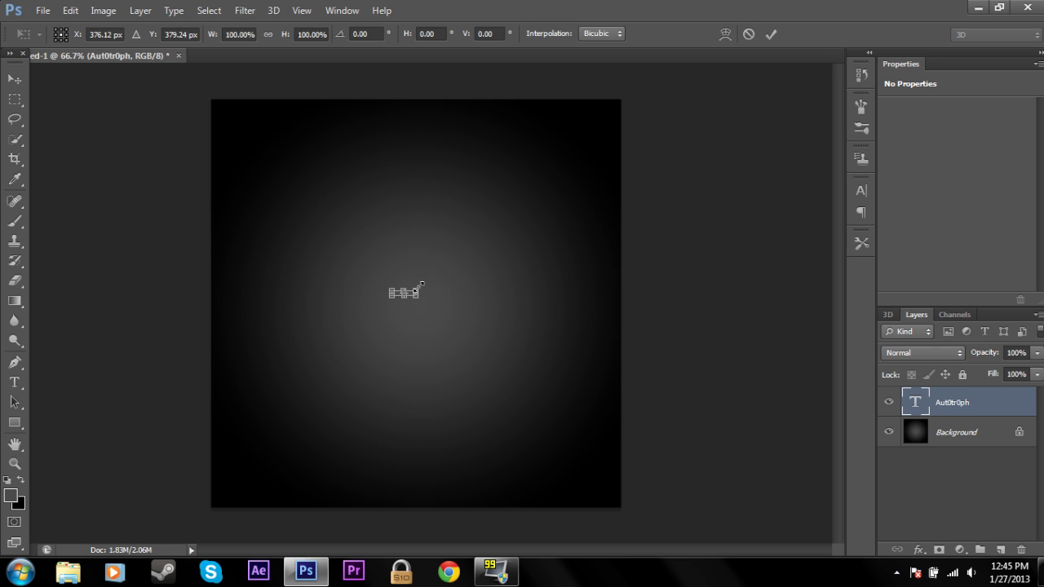
pyautogui.moveTo(418, 289); pyautogui.dragTo(790, 119)
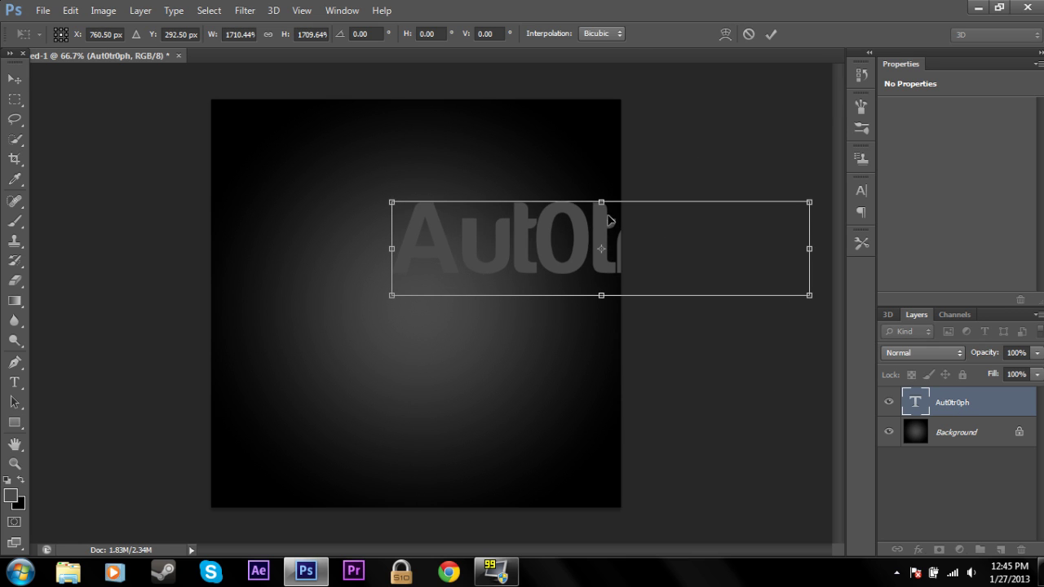
pyautogui.moveTo(605, 222); pyautogui.dragTo(463, 259)
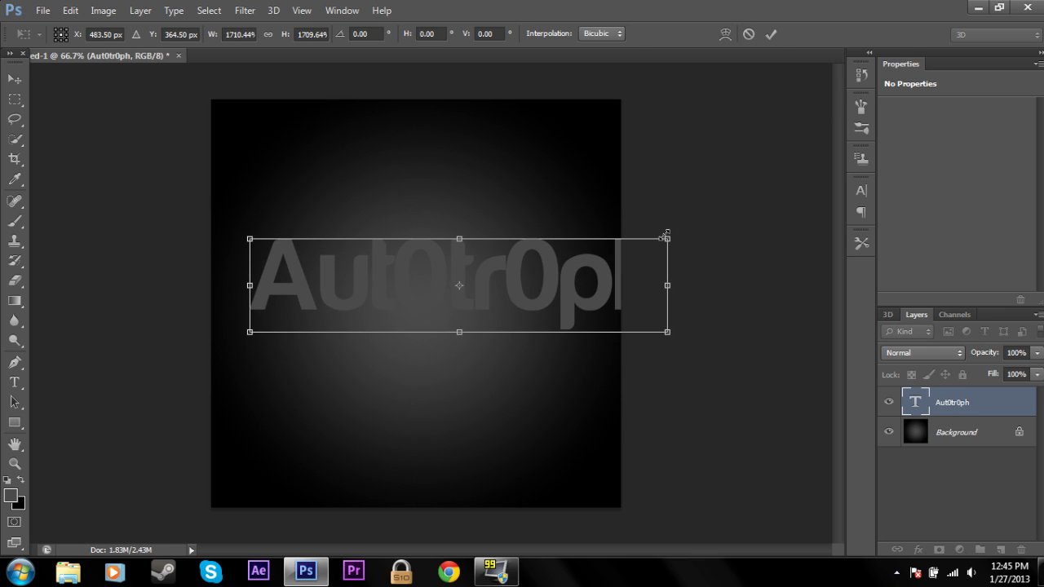
pyautogui.moveTo(667, 238); pyautogui.dragTo(604, 236)
# Apply the resize and recolour all the Aut0tr0ph text black (000000).
pyautogui.click(12, 81)
pyautogui.click(475, 215)
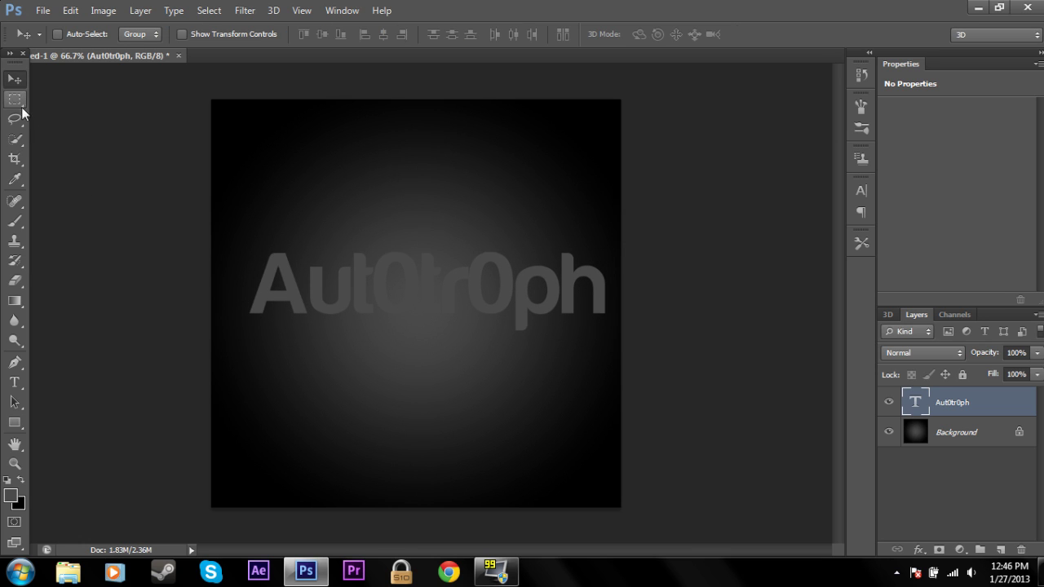
pyautogui.click(14, 382)
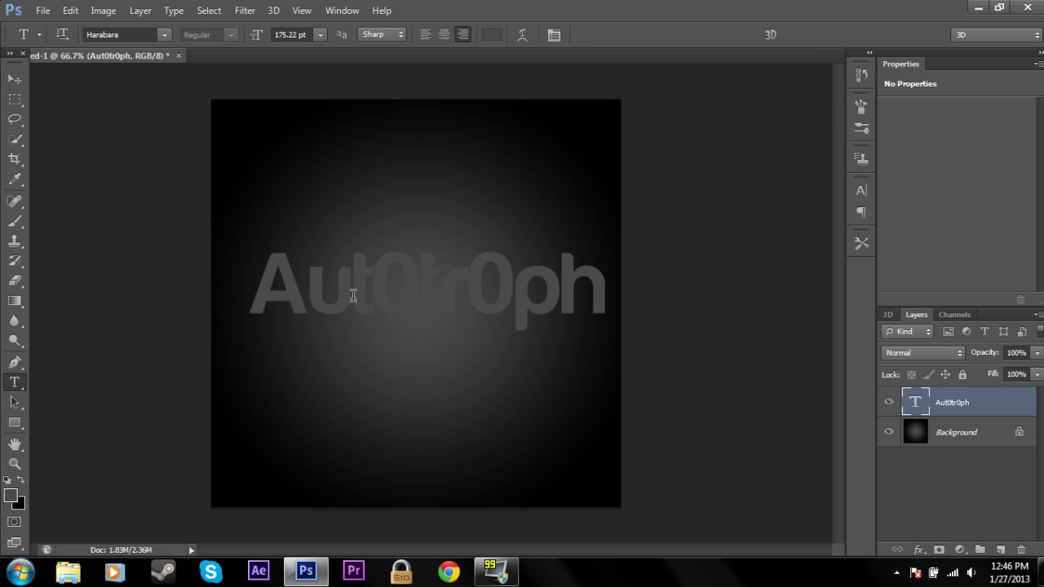
pyautogui.click(532, 283)
pyautogui.click(599, 285)
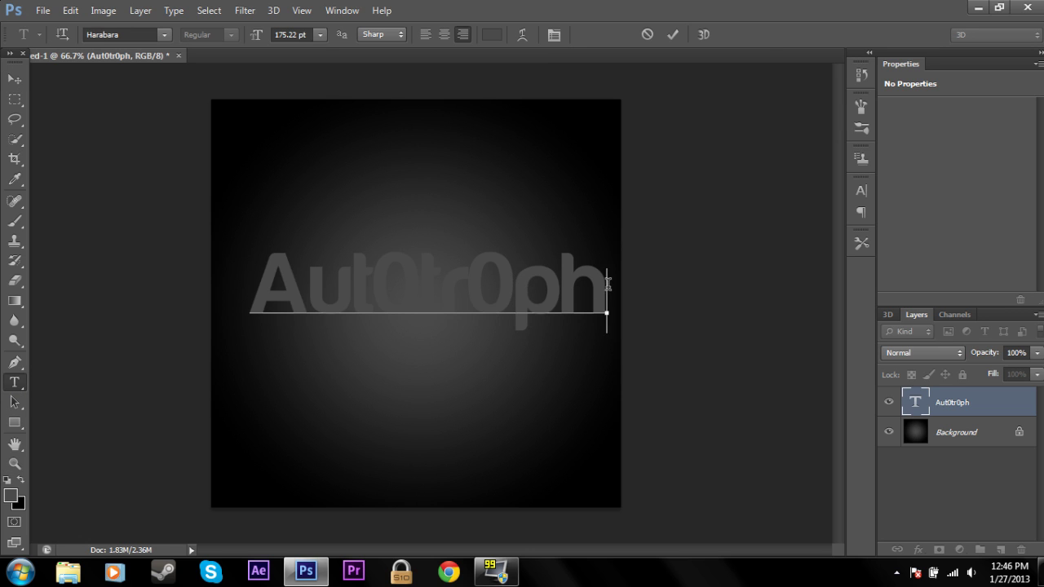
pyautogui.moveTo(599, 284); pyautogui.dragTo(263, 284)
pyautogui.click(484, 38)
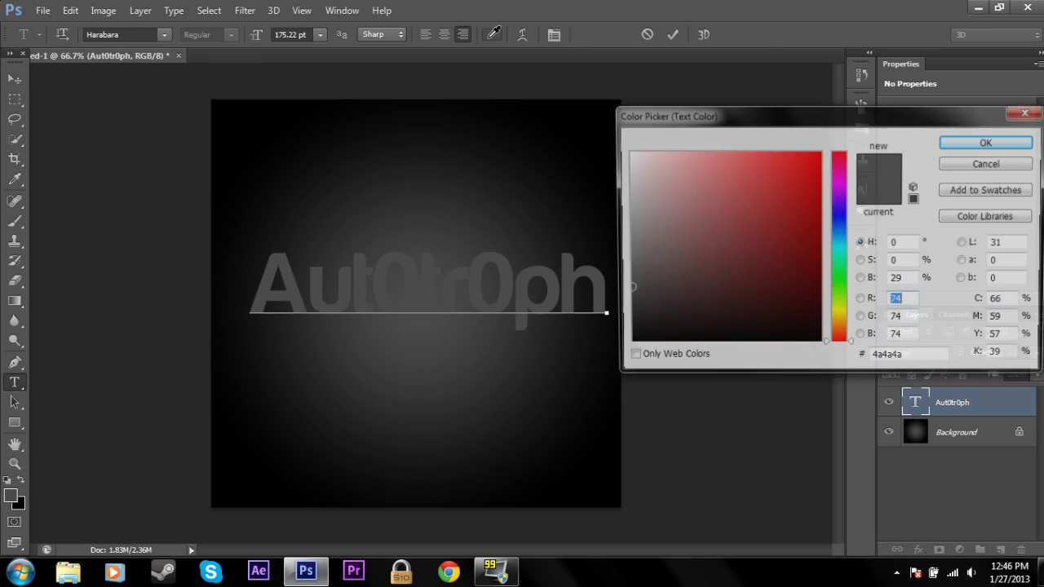
pyautogui.moveTo(630, 290); pyautogui.dragTo(601, 422)
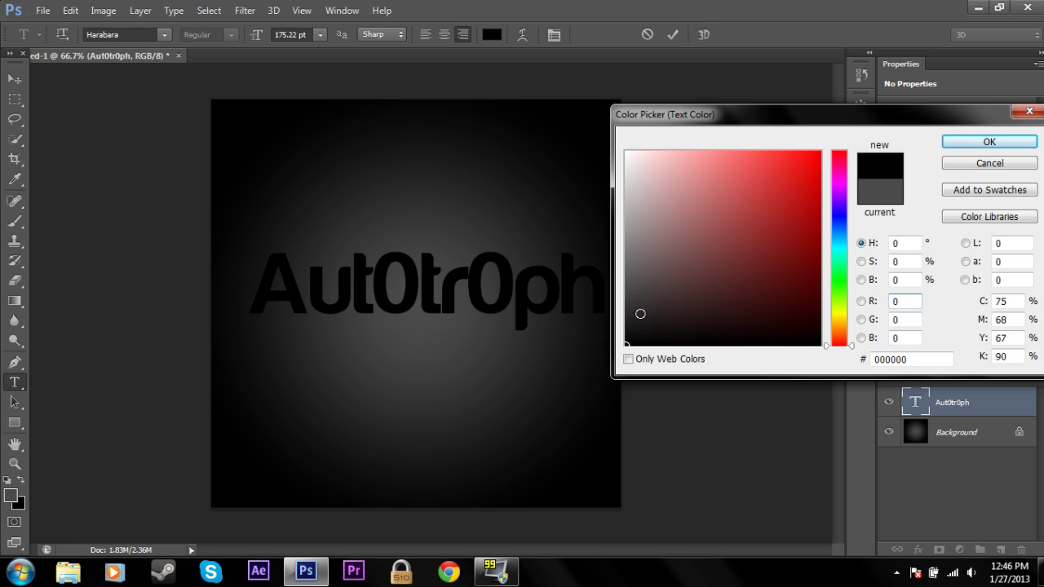
pyautogui.click(988, 144)
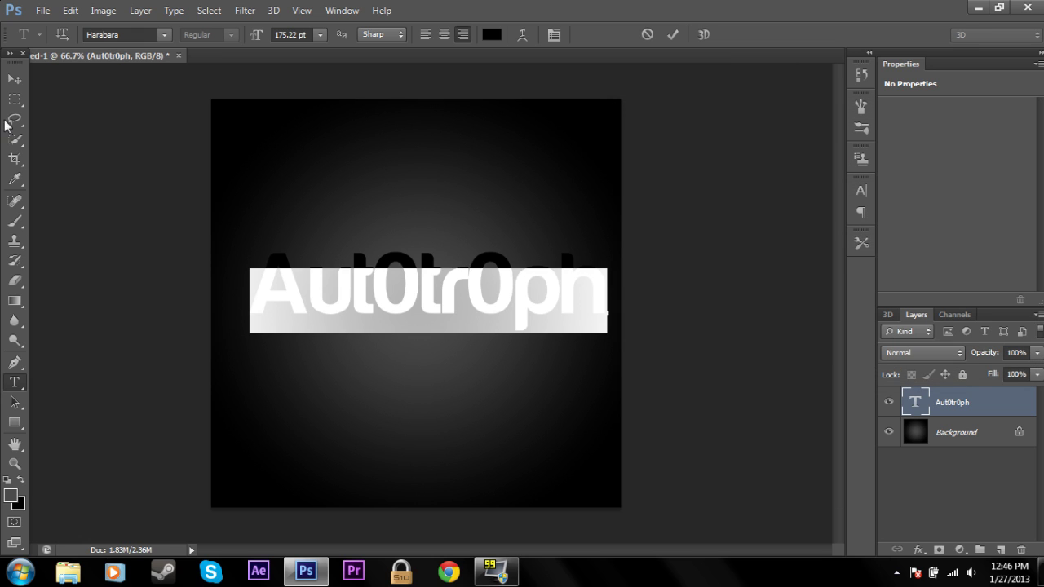
pyautogui.click(16, 81)
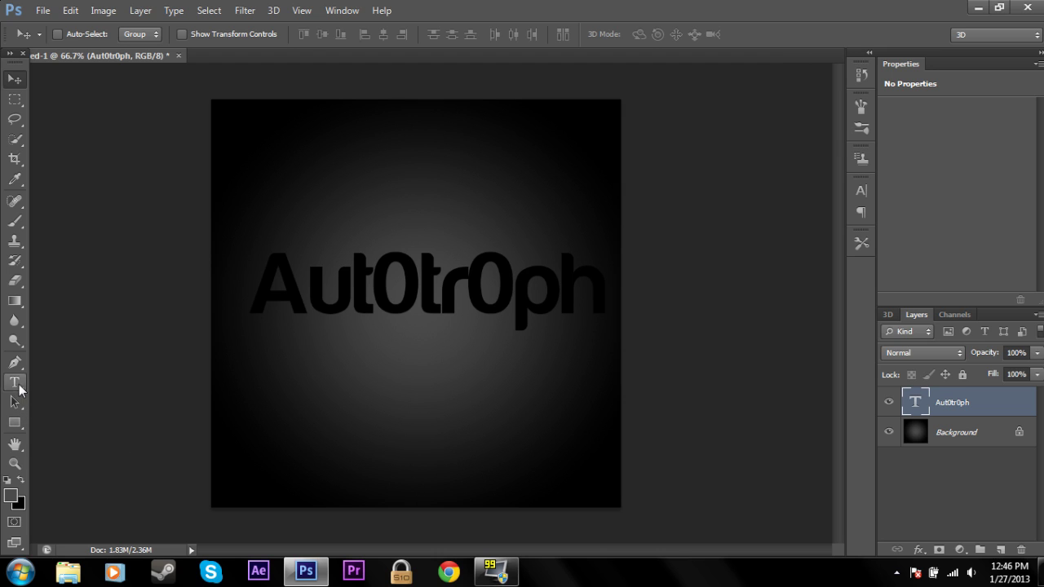
# Commit the text layer and nudge it slightly to the left.
pyautogui.click(16, 382)
pyautogui.press('Return')
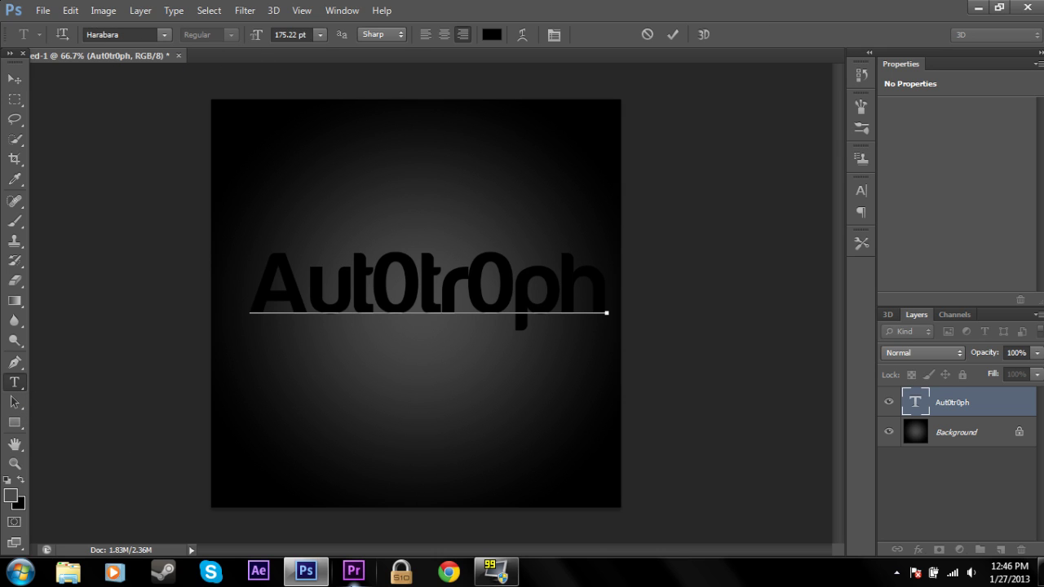
pyautogui.click(15, 79)
pyautogui.press('Left')
pyautogui.press('Left')
pyautogui.press('Left')
pyautogui.press('Left')
pyautogui.press('Left')
pyautogui.press('Left')
pyautogui.press('Left')
pyautogui.press('Left')
pyautogui.press('Left')
pyautogui.press('Left')
pyautogui.press('Left')
pyautogui.press('Left')
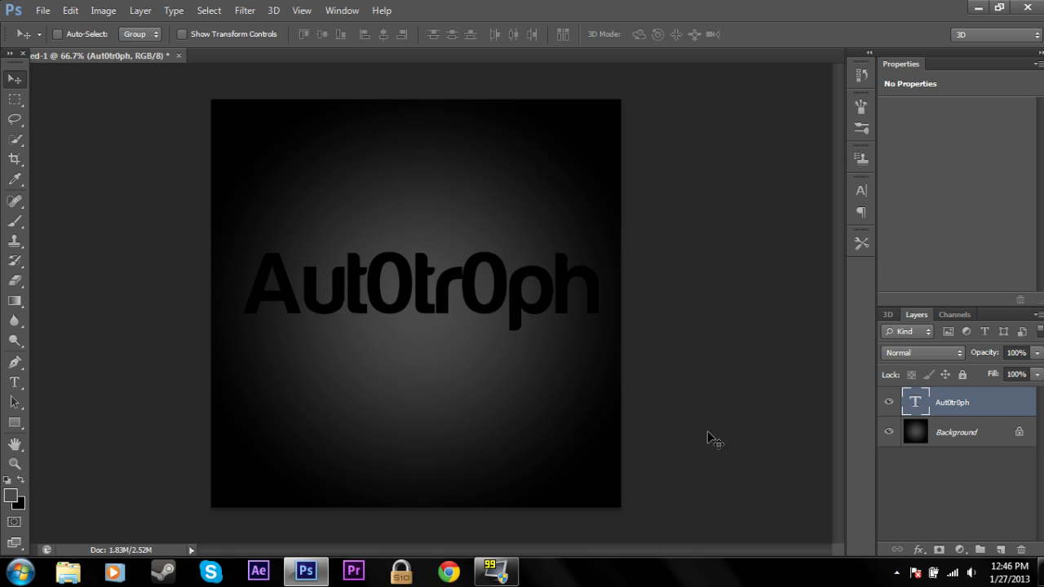
# Add a default Bevel & Emboss (Inner Bevel, depth 100%, size 5 px) to the Aut0tr0ph layer.
pyautogui.rightClick(961, 405)
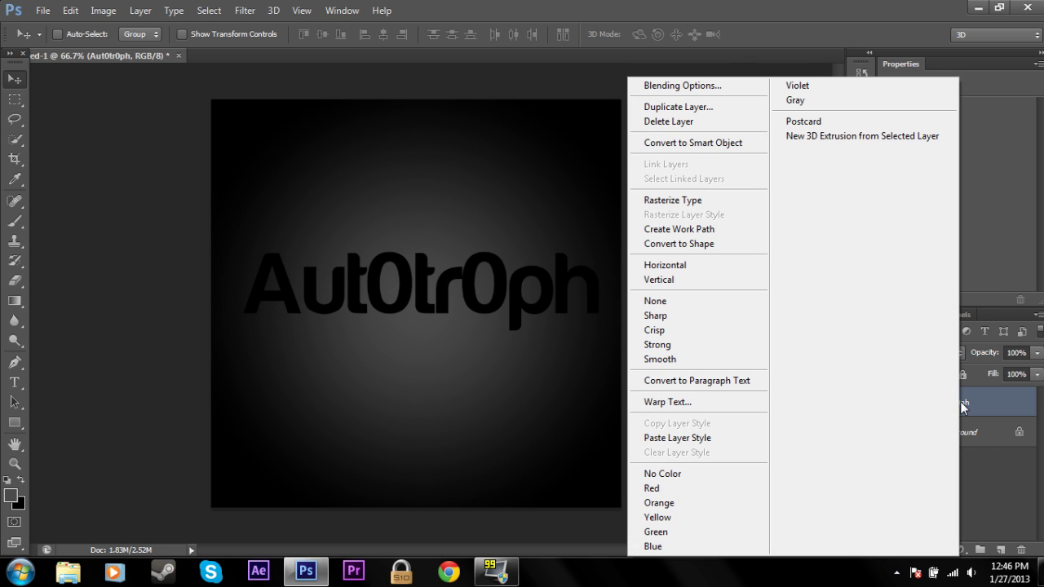
pyautogui.click(709, 84)
pyautogui.moveTo(727, 165); pyautogui.dragTo(663, 59)
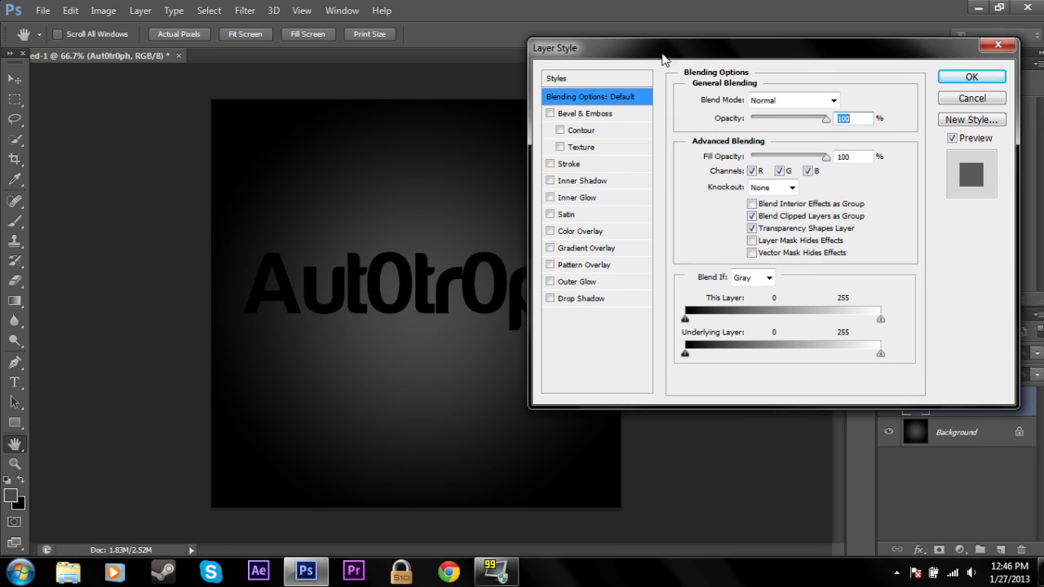
pyautogui.click(550, 114)
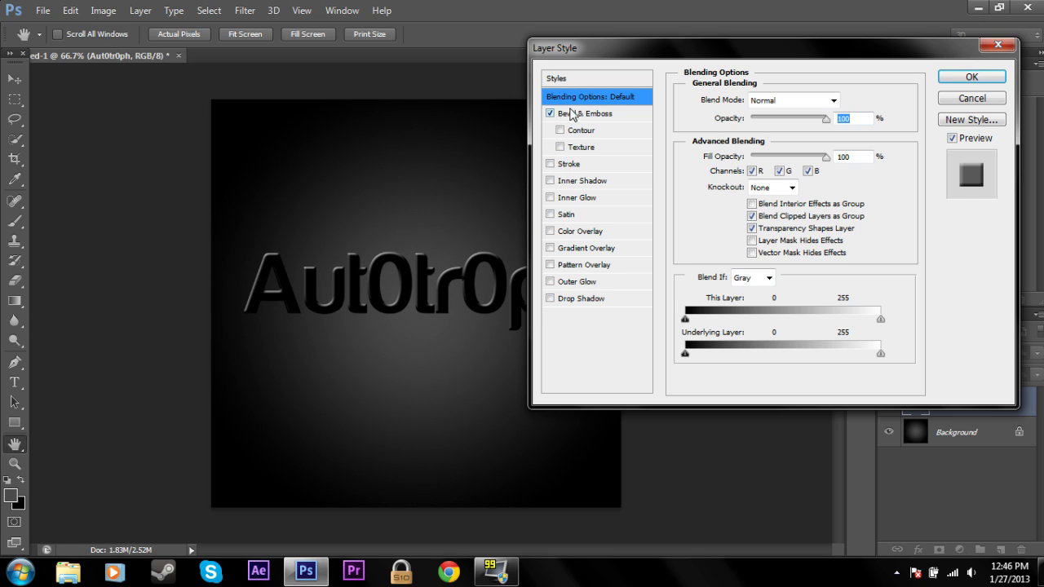
pyautogui.click(550, 113)
pyautogui.click(549, 113)
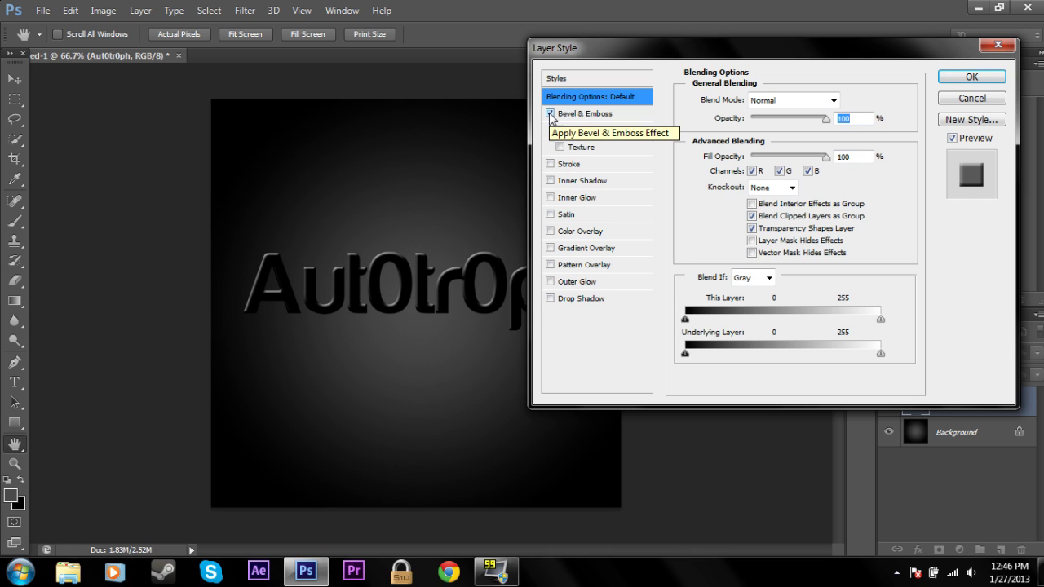
pyautogui.click(568, 118)
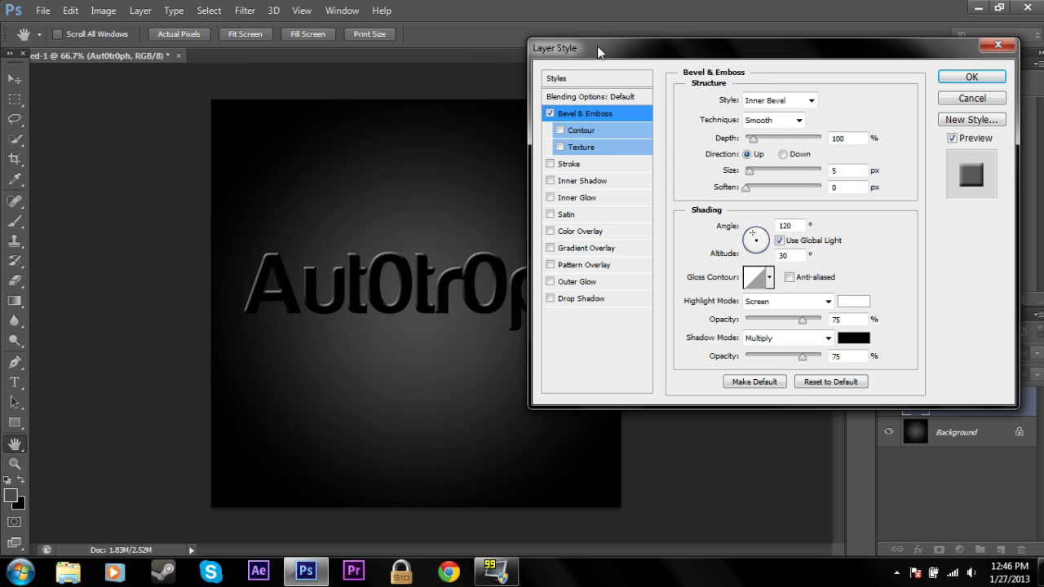
pyautogui.moveTo(600, 52)
pyautogui.mouseDown()
pyautogui.moveTo(705, 45)
pyautogui.moveTo(694, 34)
pyautogui.moveTo(512, 71)
pyautogui.moveTo(583, 114)
pyautogui.moveTo(440, 47)
pyautogui.moveTo(616, 52)
pyautogui.mouseUp()
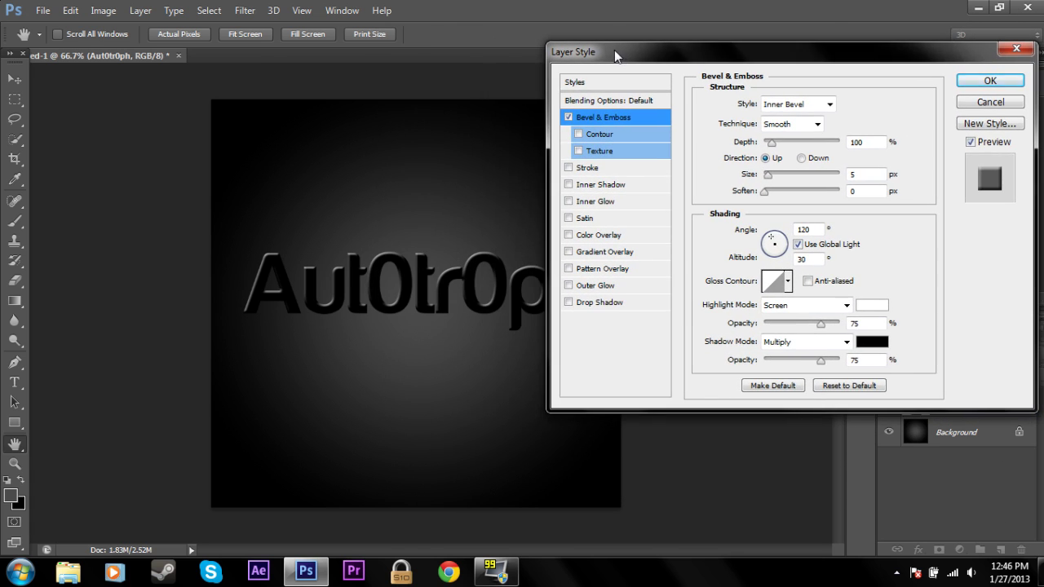
# Try the Outer Bevel, Pillow Emboss and Stroke Emboss bevel styles, settling on Emboss.
pyautogui.click(569, 118)
pyautogui.click(568, 119)
pyautogui.click(830, 104)
pyautogui.click(799, 110)
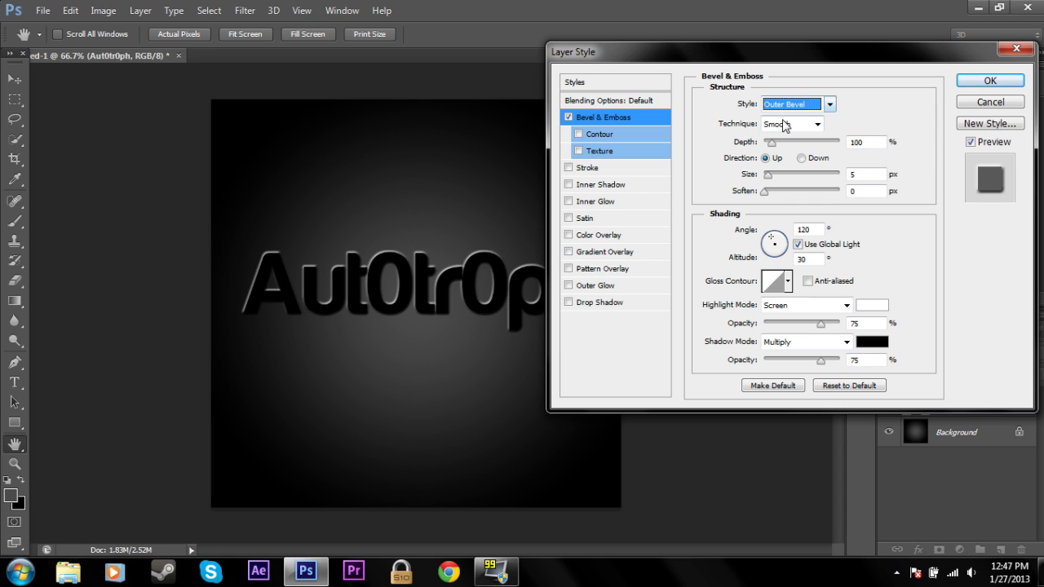
pyautogui.click(806, 108)
pyautogui.click(787, 144)
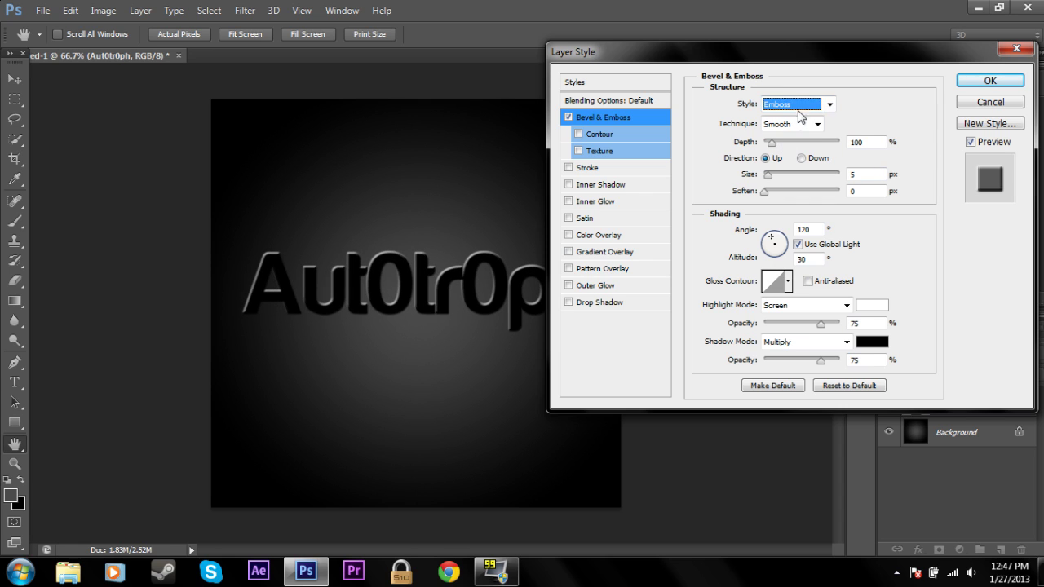
pyautogui.click(800, 109)
pyautogui.click(787, 155)
pyautogui.click(799, 110)
pyautogui.click(783, 168)
pyautogui.click(797, 110)
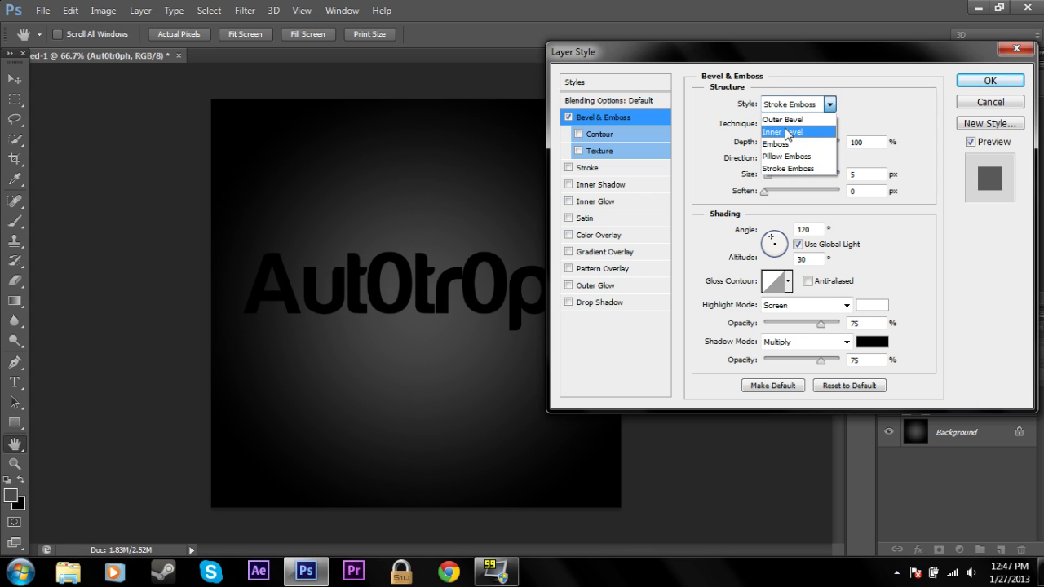
pyautogui.click(781, 145)
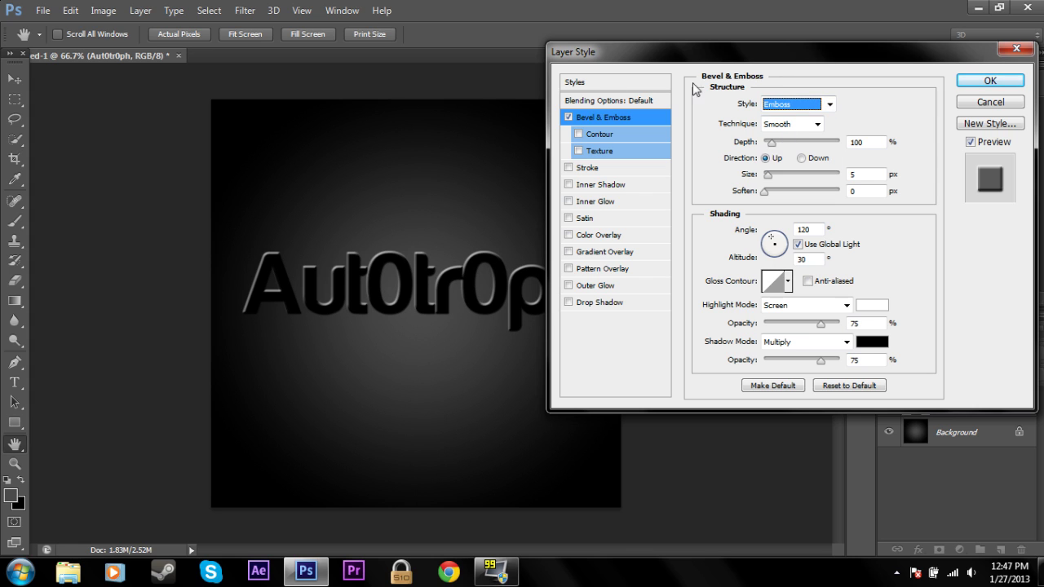
# Set the Emboss to 776% depth, direction Up, 16 px size, with a custom gloss contour.
pyautogui.moveTo(771, 144); pyautogui.dragTo(822, 144)
pyautogui.click(801, 159)
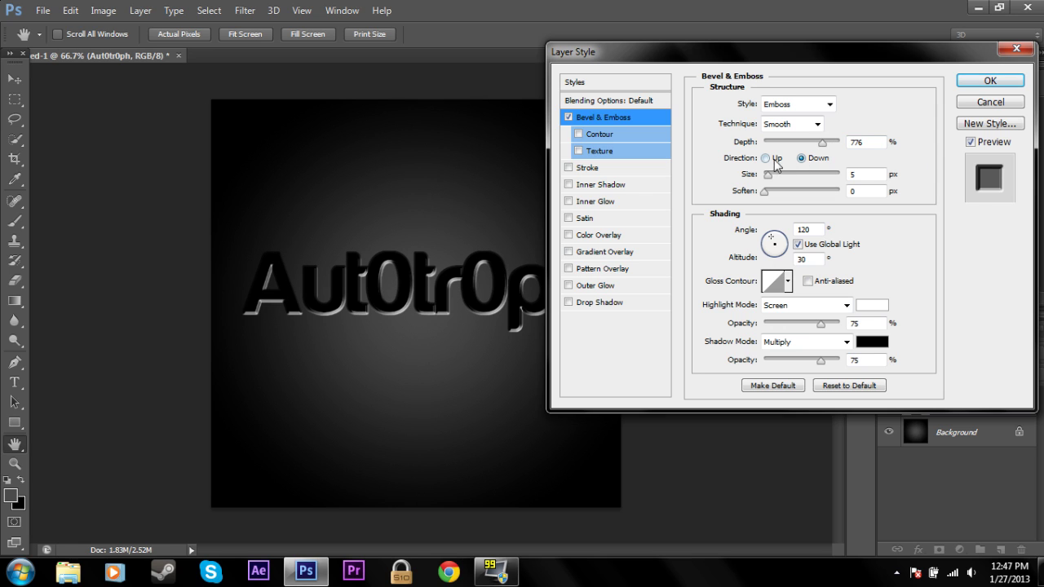
pyautogui.click(771, 159)
pyautogui.moveTo(767, 175); pyautogui.dragTo(750, 198)
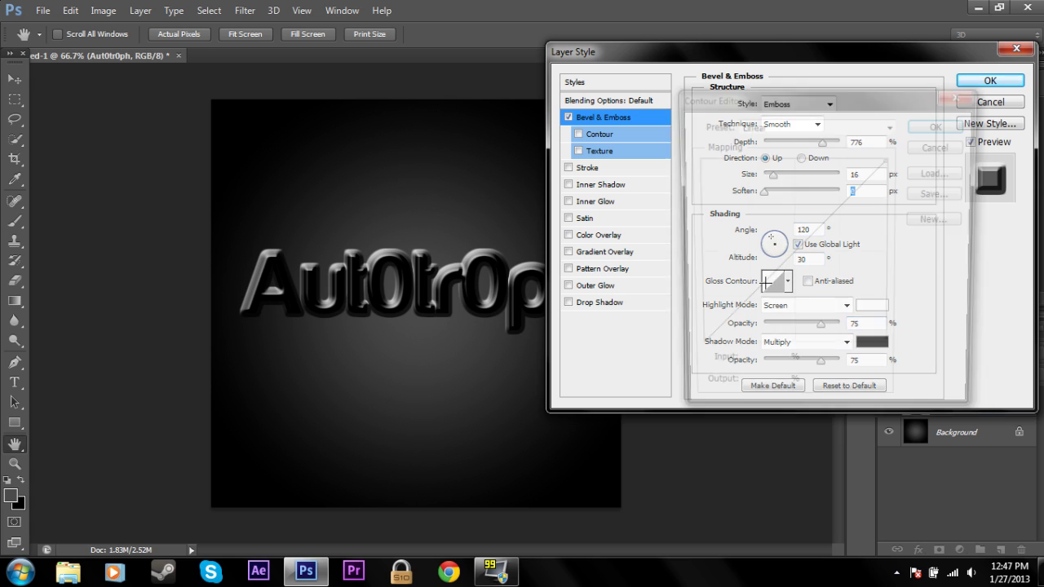
pyautogui.moveTo(805, 242)
pyautogui.mouseDown()
pyautogui.moveTo(780, 224)
pyautogui.moveTo(812, 257)
pyautogui.mouseUp()
pyautogui.click(944, 147)
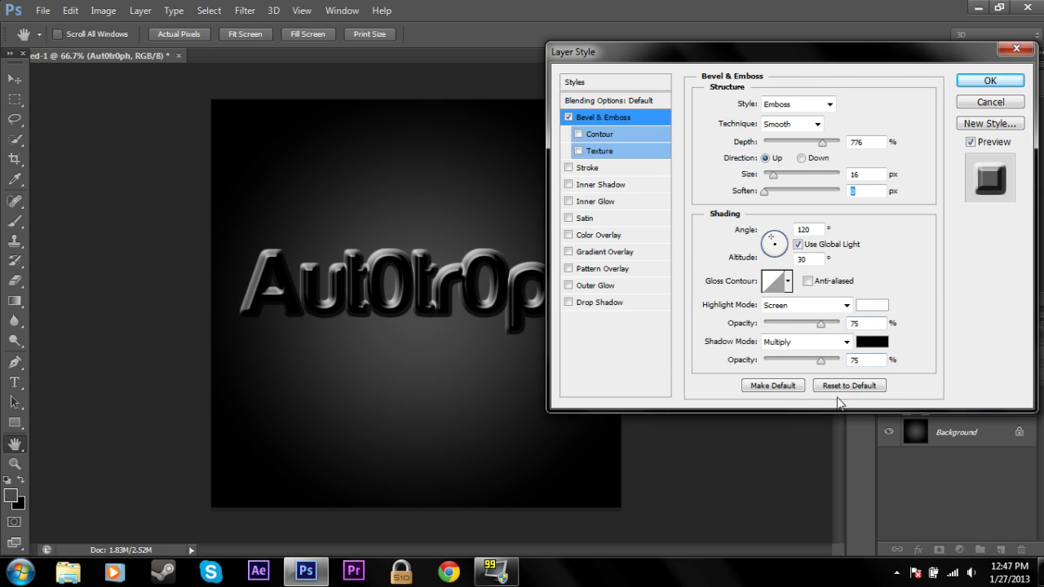
# Set the bevel highlight colour to bright green 36ff00.
pyautogui.moveTo(781, 61); pyautogui.dragTo(819, 48)
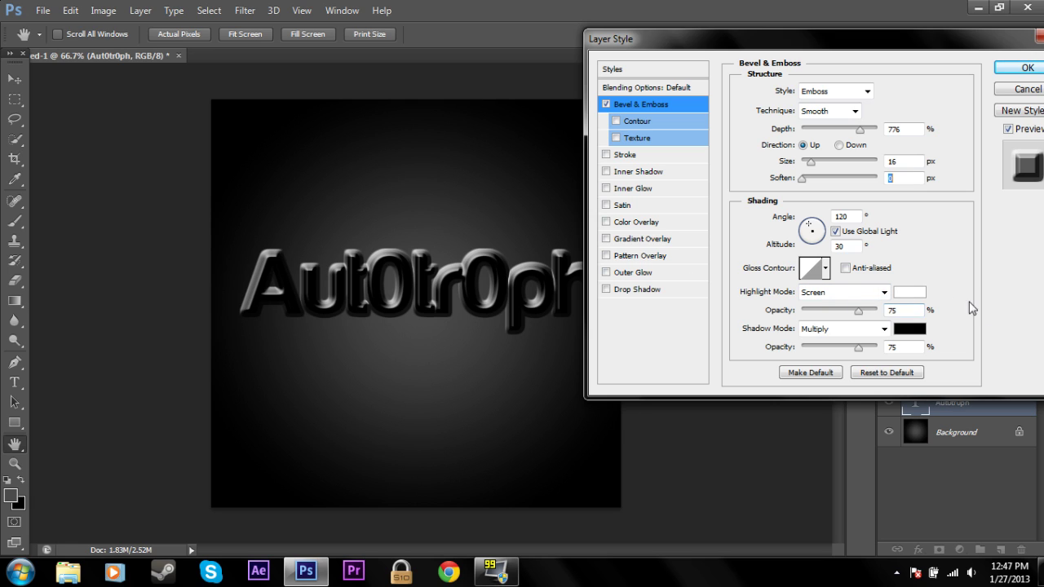
pyautogui.click(911, 294)
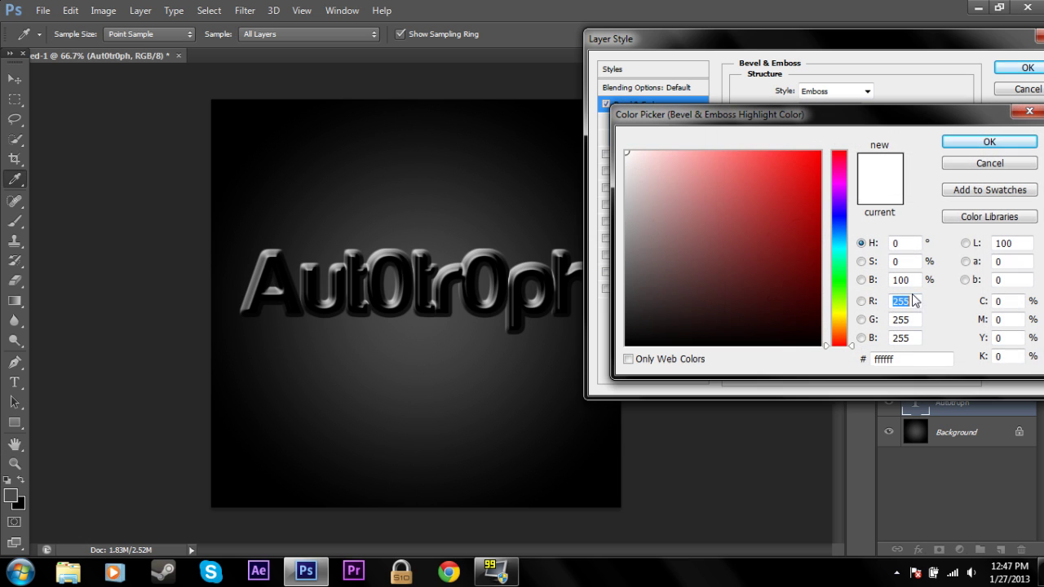
pyautogui.click(834, 287)
pyautogui.moveTo(799, 193); pyautogui.dragTo(858, 133)
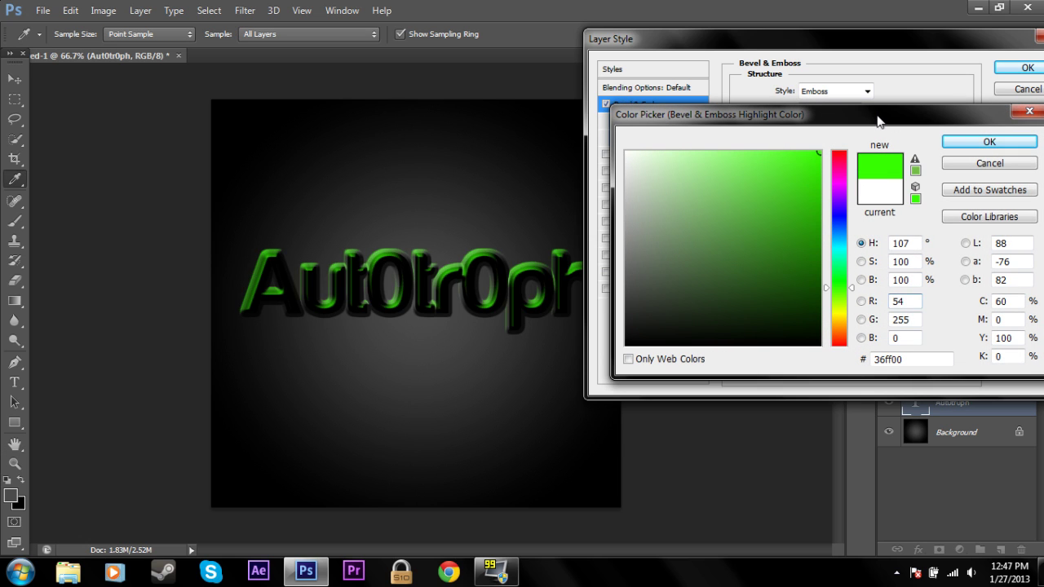
pyautogui.click(1020, 145)
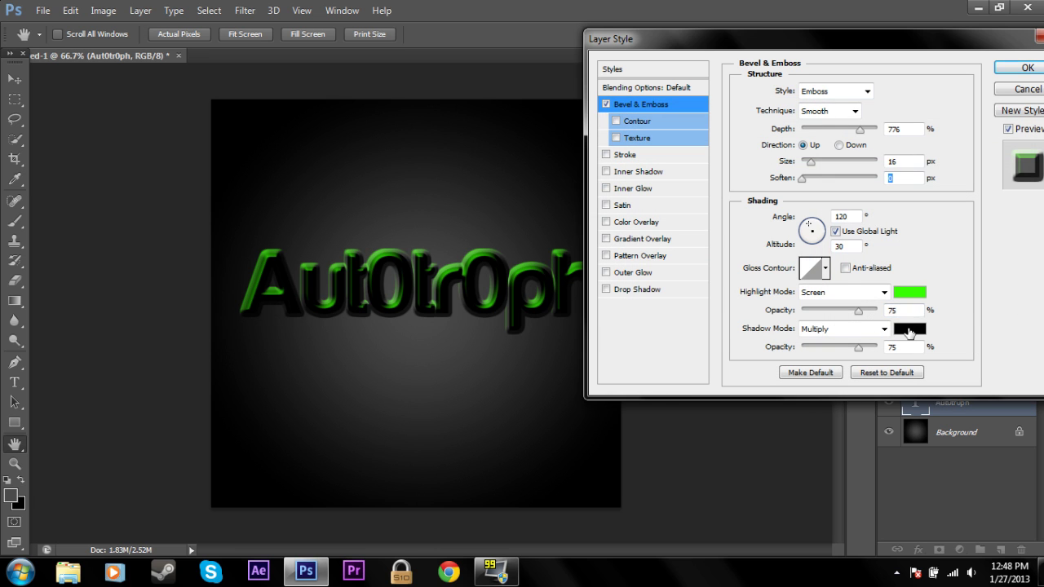
# Set the bevel shadow colour to red ff0000, then switch Bevel & Emboss off.
pyautogui.click(909, 329)
pyautogui.click(904, 301)
pyautogui.write('255')
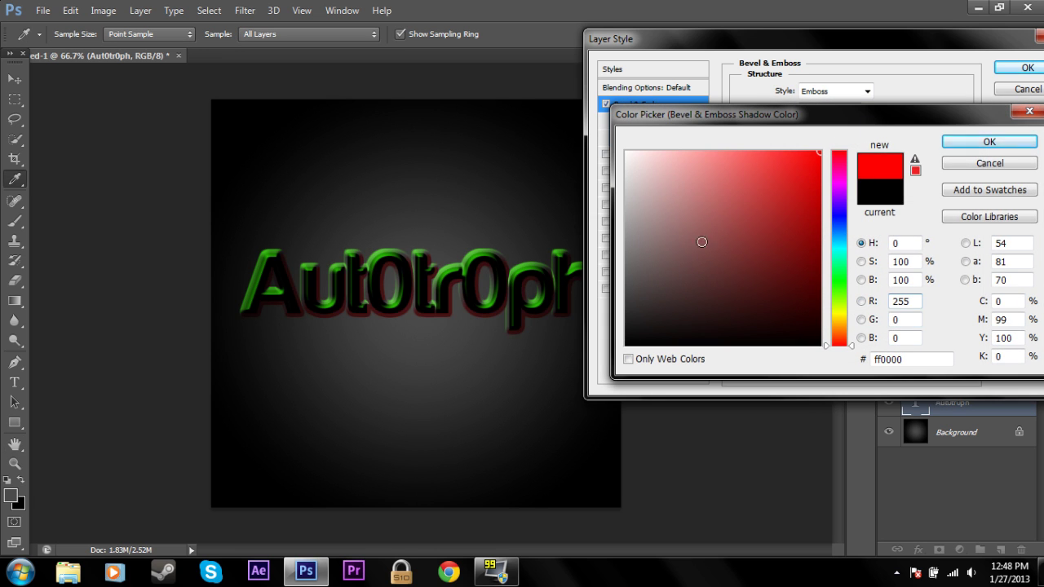
pyautogui.press('Return')
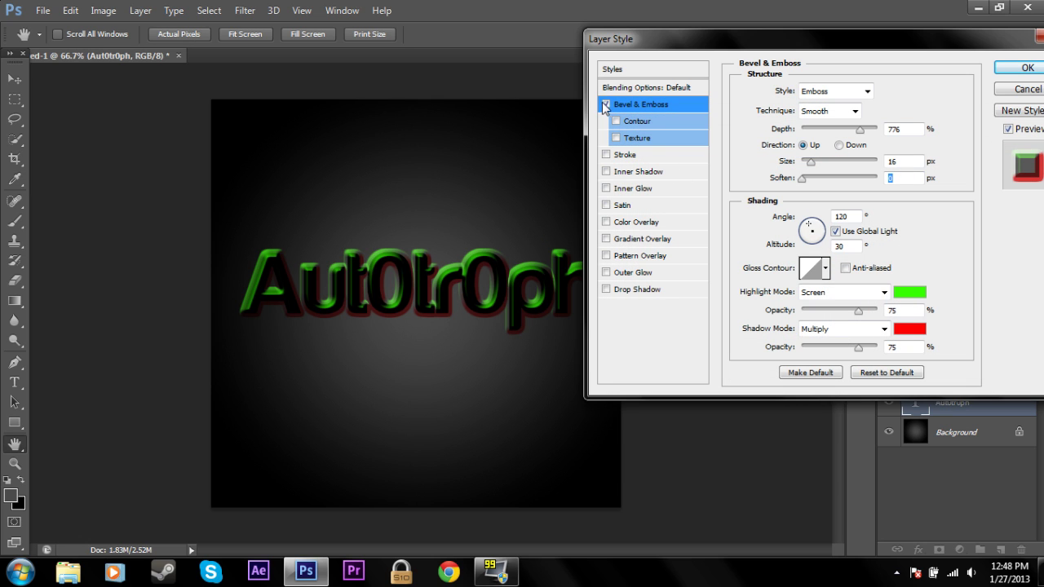
pyautogui.click(606, 105)
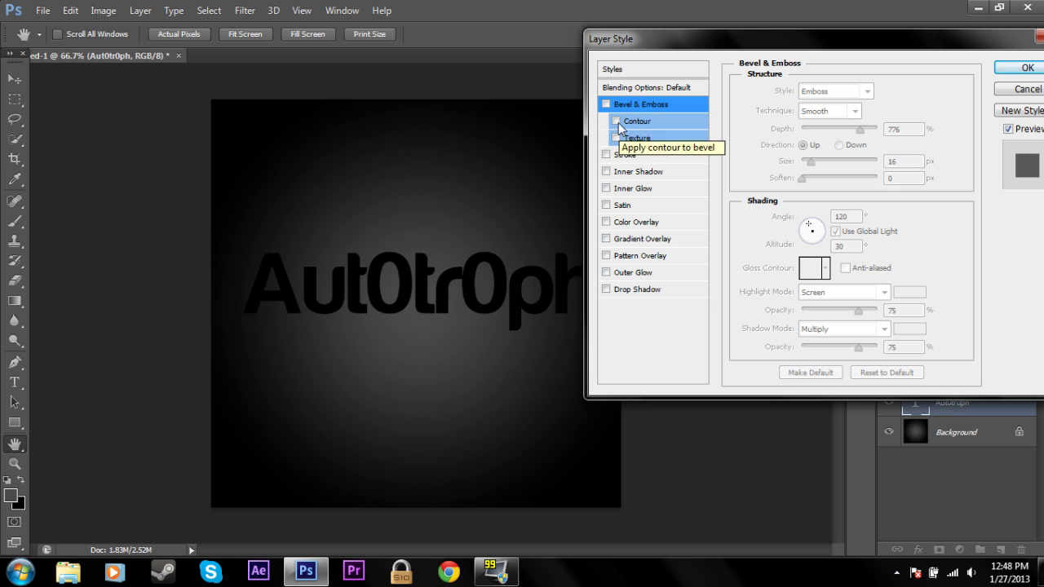
pyautogui.click(616, 121)
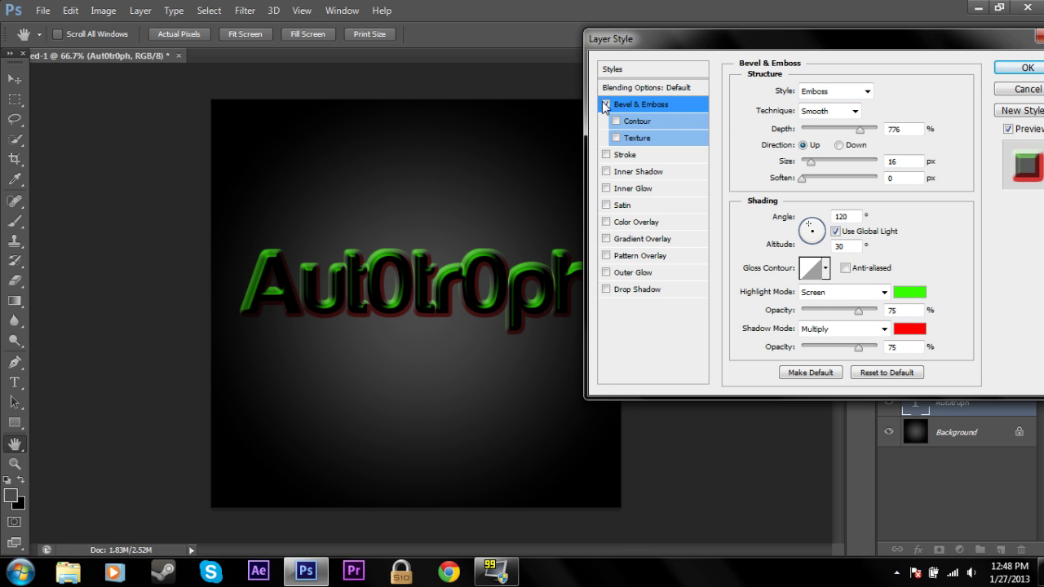
pyautogui.click(605, 104)
# Add a Stroke, comparing Inside and Outside before centring it on the letter edges.
pyautogui.click(625, 155)
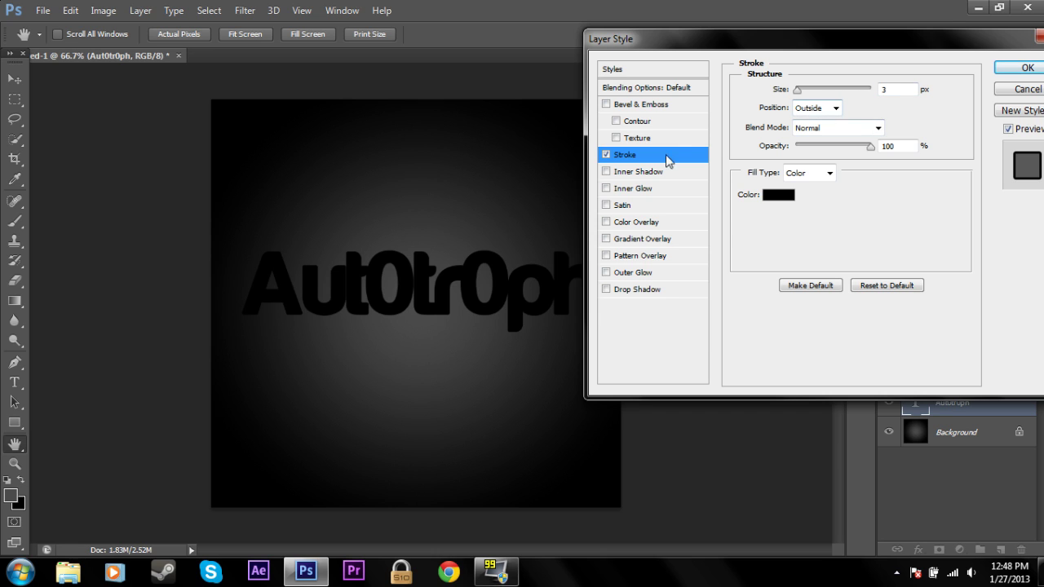
pyautogui.moveTo(797, 92)
pyautogui.mouseDown()
pyautogui.moveTo(816, 90)
pyautogui.moveTo(790, 94)
pyautogui.mouseUp()
pyautogui.click(829, 110)
pyautogui.click(815, 133)
pyautogui.click(814, 111)
pyautogui.click(813, 119)
pyautogui.click(812, 111)
pyautogui.click(810, 148)
pyautogui.moveTo(799, 92)
pyautogui.mouseDown()
pyautogui.moveTo(827, 91)
pyautogui.moveTo(795, 92)
pyautogui.mouseUp()
# Make the stroke red ff0000 at 6 px with Normal blend mode.
pyautogui.click(778, 198)
pyautogui.moveTo(771, 223); pyautogui.dragTo(823, 135)
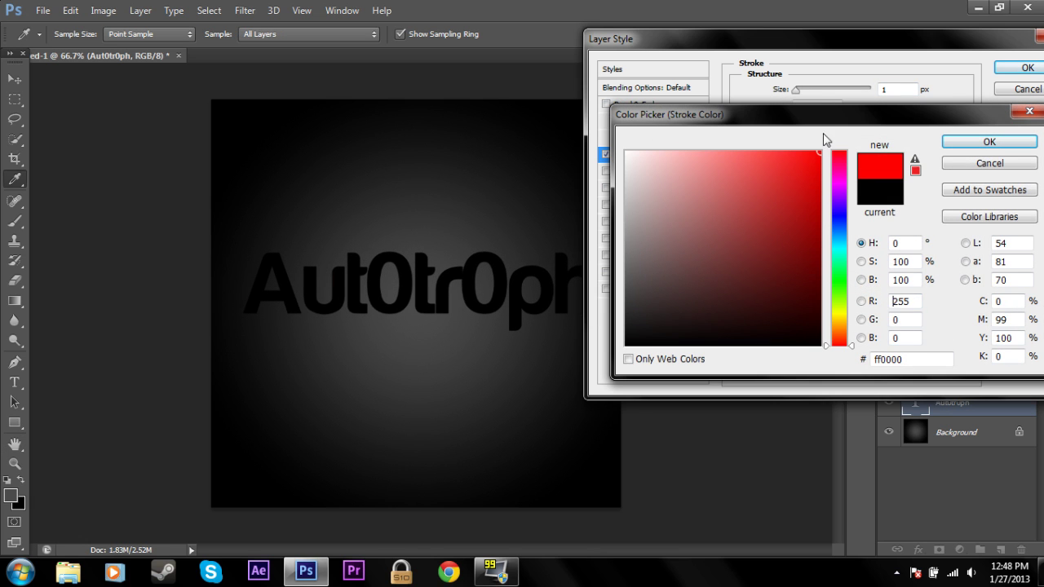
pyautogui.click(989, 142)
pyautogui.moveTo(794, 90); pyautogui.dragTo(801, 98)
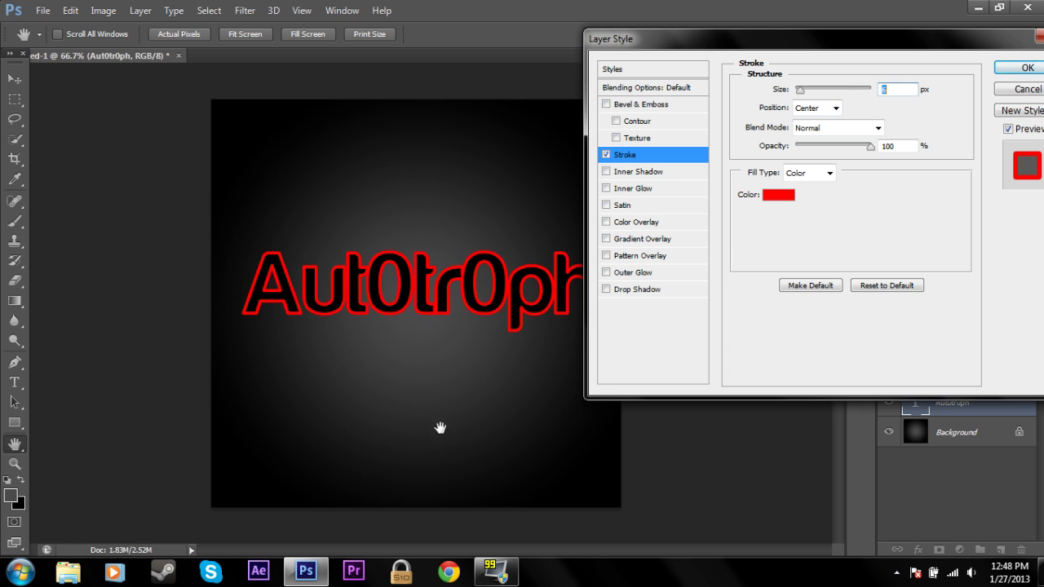
pyautogui.click(834, 129)
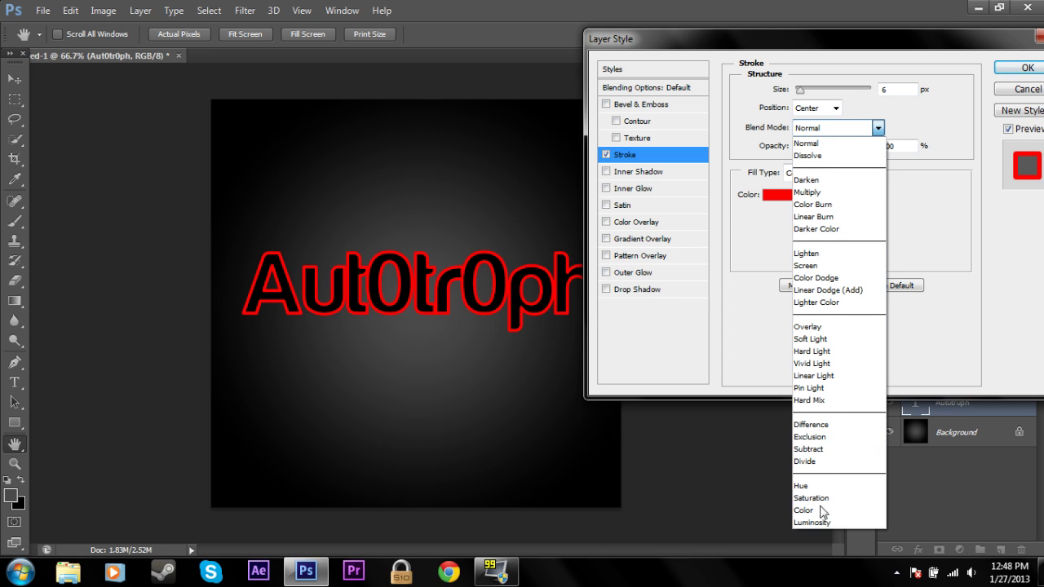
pyautogui.click(897, 221)
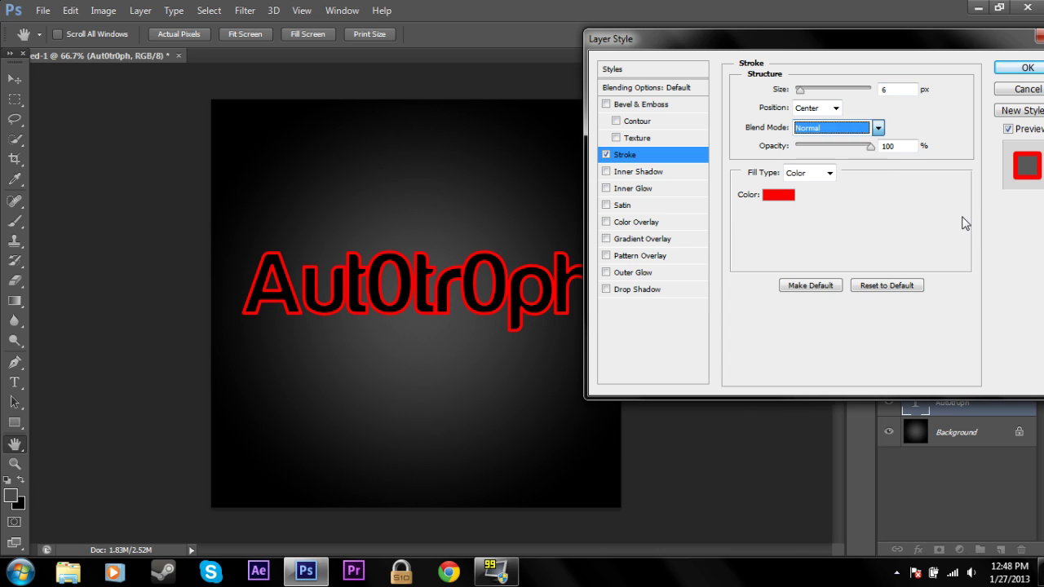
# Change the stroke fill to the bubble Pattern, trying Gradient first, then switch the Stroke off.
pyautogui.click(828, 174)
pyautogui.click(812, 201)
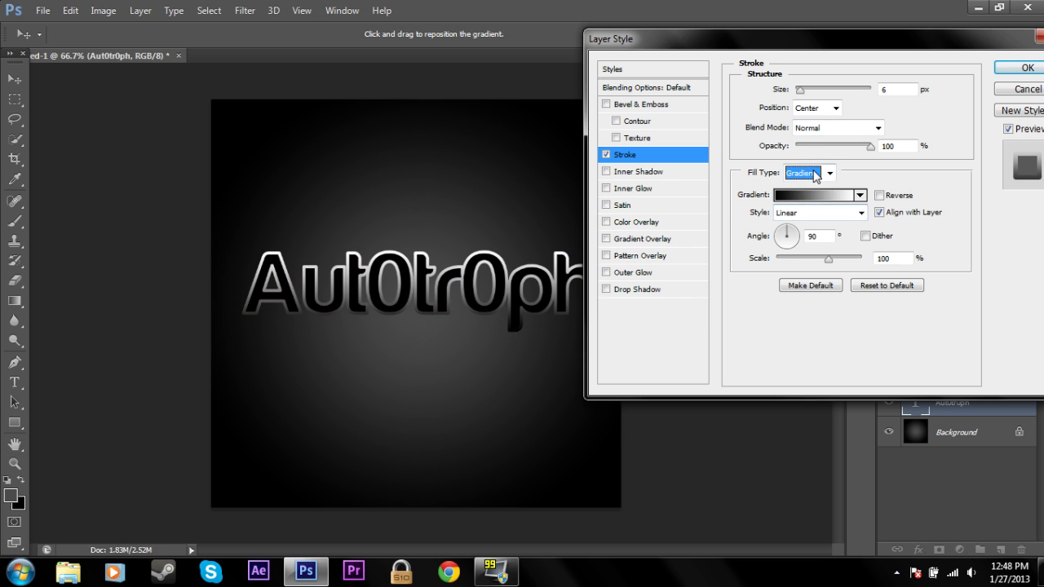
pyautogui.click(816, 174)
pyautogui.click(799, 213)
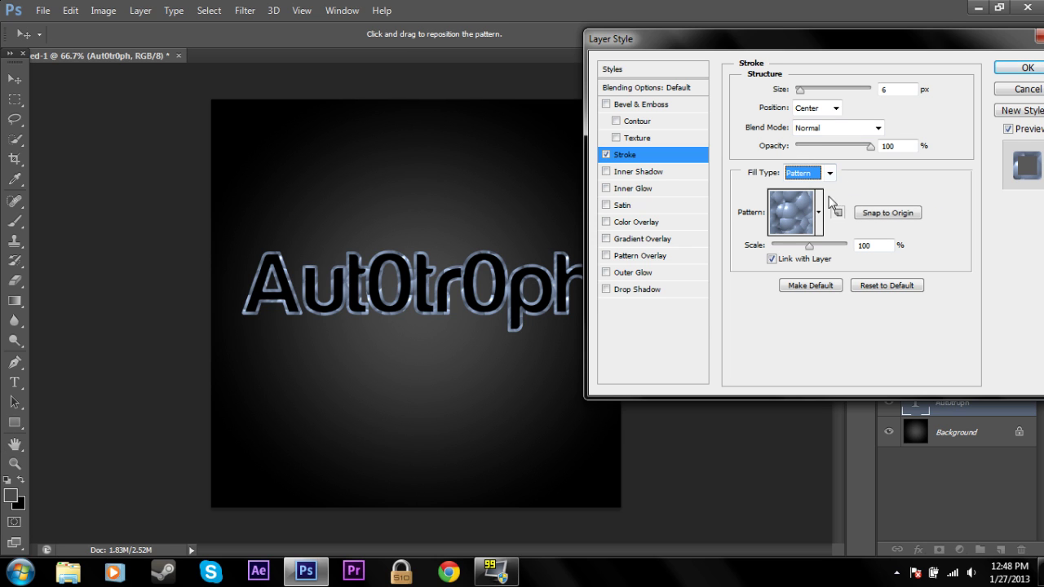
pyautogui.click(606, 154)
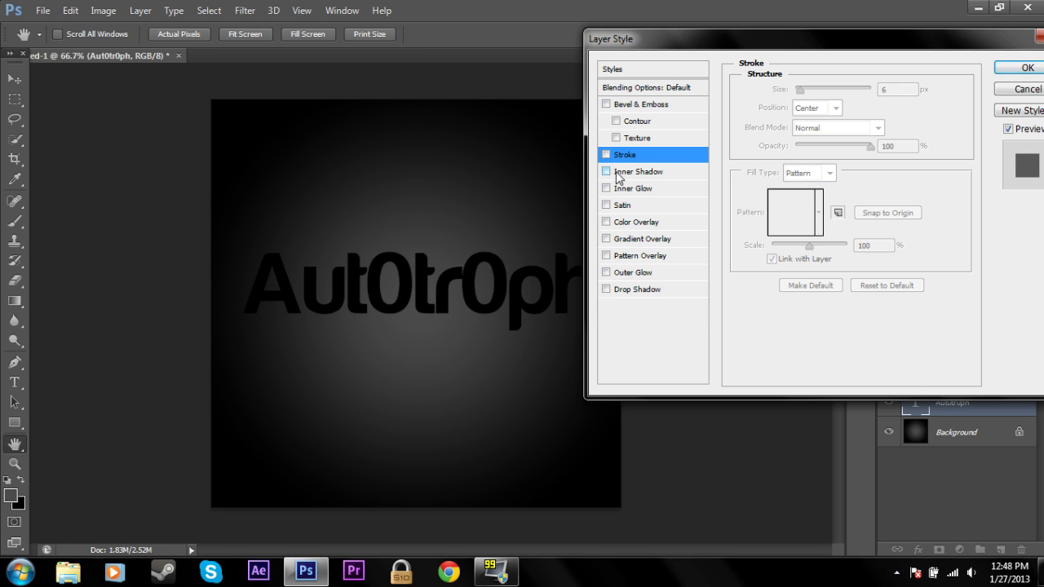
# Close Layer Style without adding effects and select all the Aut0tr0ph text.
pyautogui.click(606, 171)
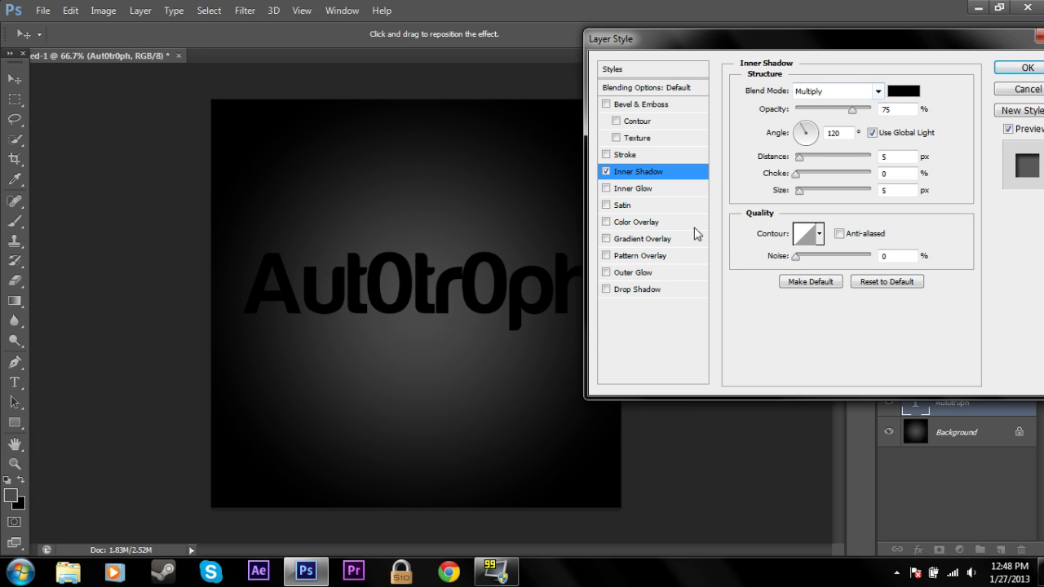
pyautogui.click(1012, 90)
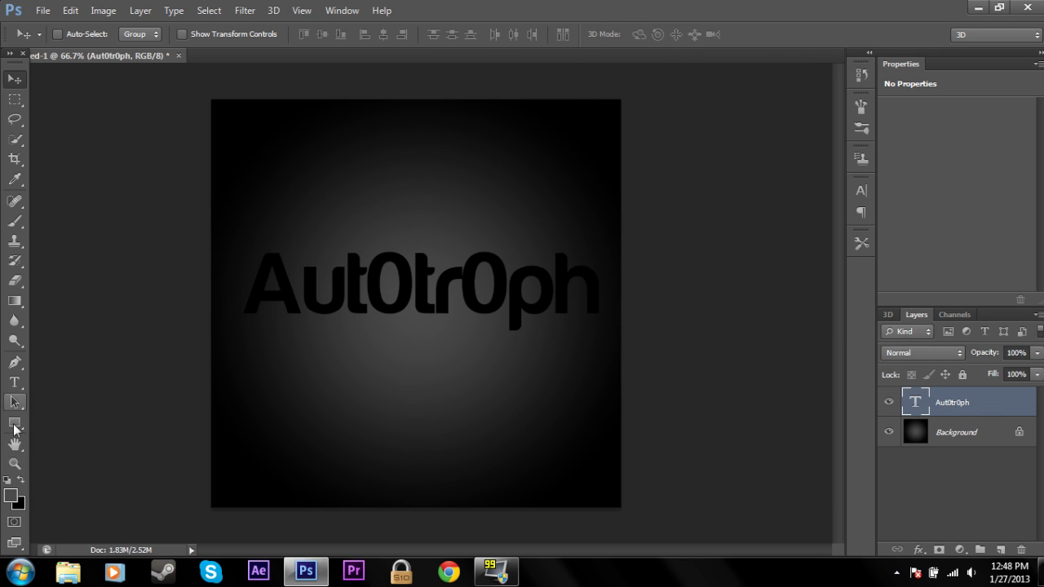
pyautogui.click(15, 382)
pyautogui.click(380, 275)
pyautogui.moveTo(600, 275); pyautogui.dragTo(260, 290)
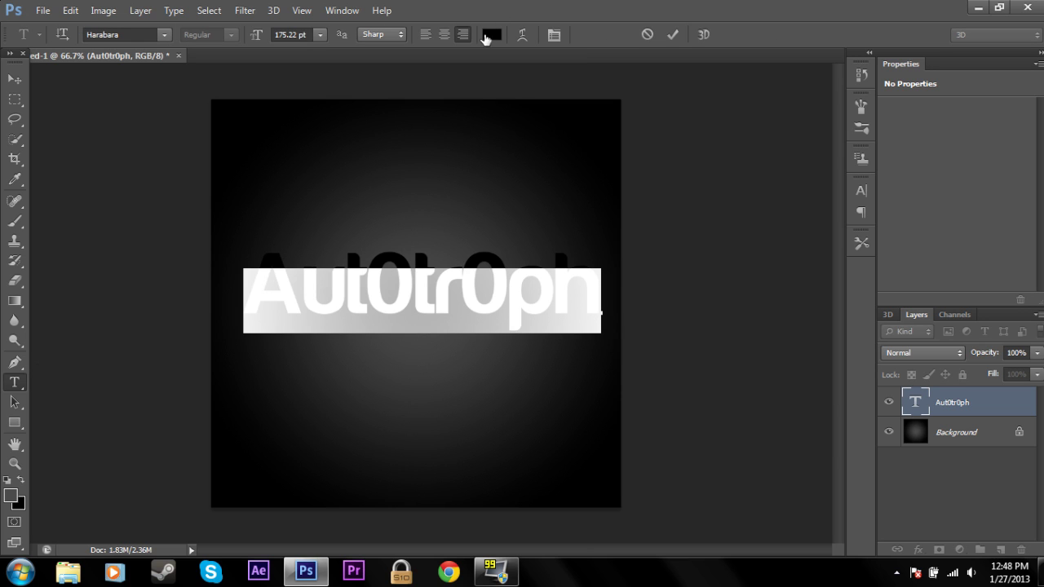
# Change the text colour to dark green 28bb00 and commit the edit.
pyautogui.click(490, 35)
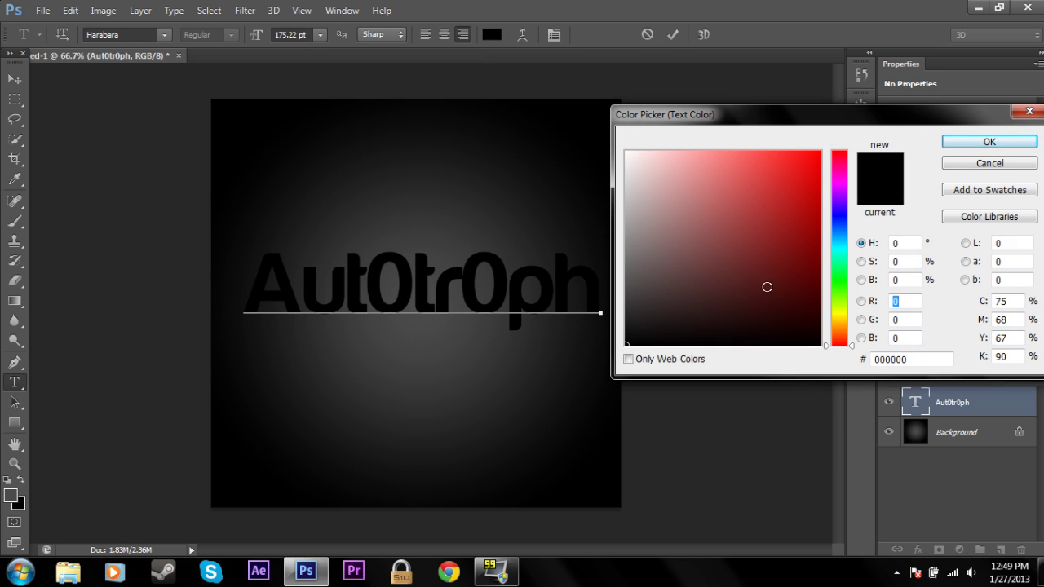
pyautogui.write('255')
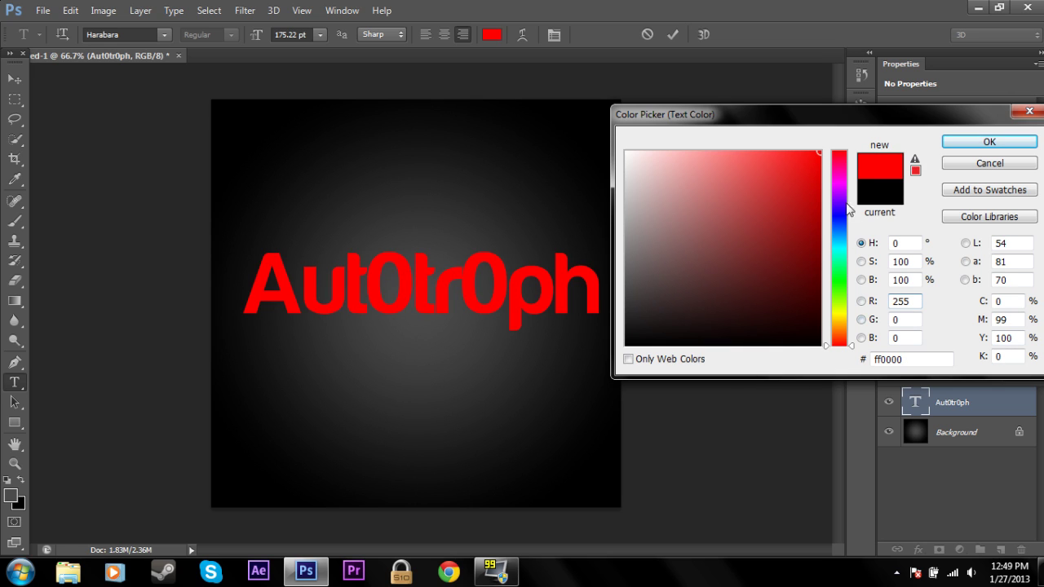
pyautogui.click(840, 288)
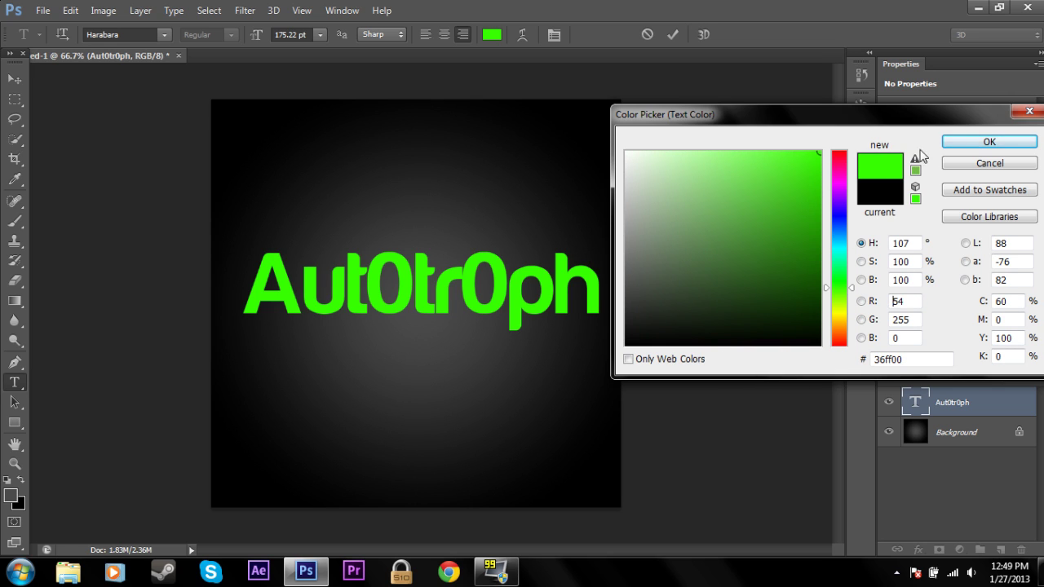
pyautogui.moveTo(822, 155); pyautogui.dragTo(828, 204)
pyautogui.click(963, 145)
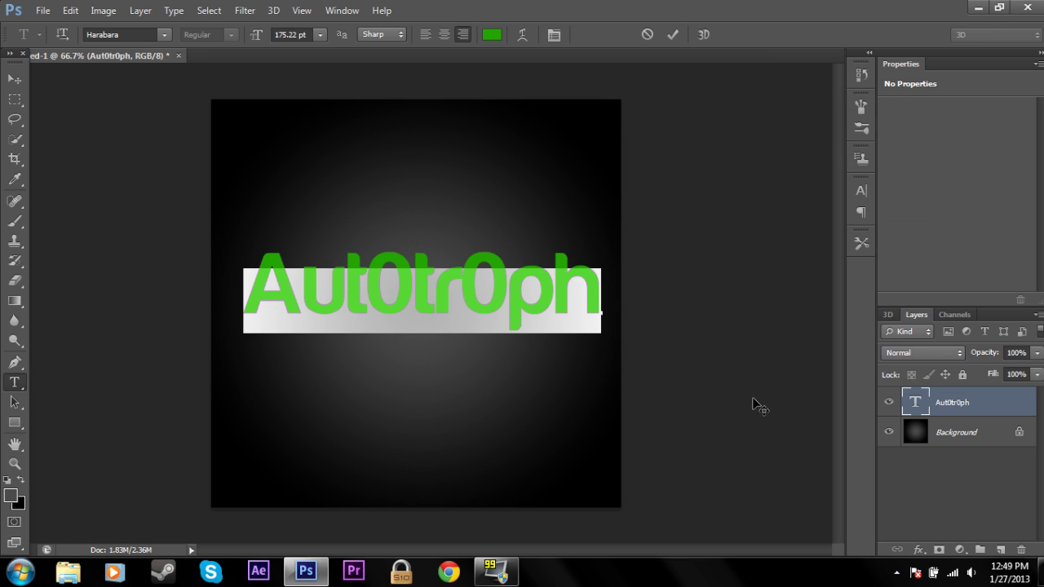
pyautogui.click(954, 403)
# Add an Inner Shadow in Multiply with 10 px distance, 5% choke and 6 px size.
pyautogui.rightClick(945, 403)
pyautogui.click(716, 85)
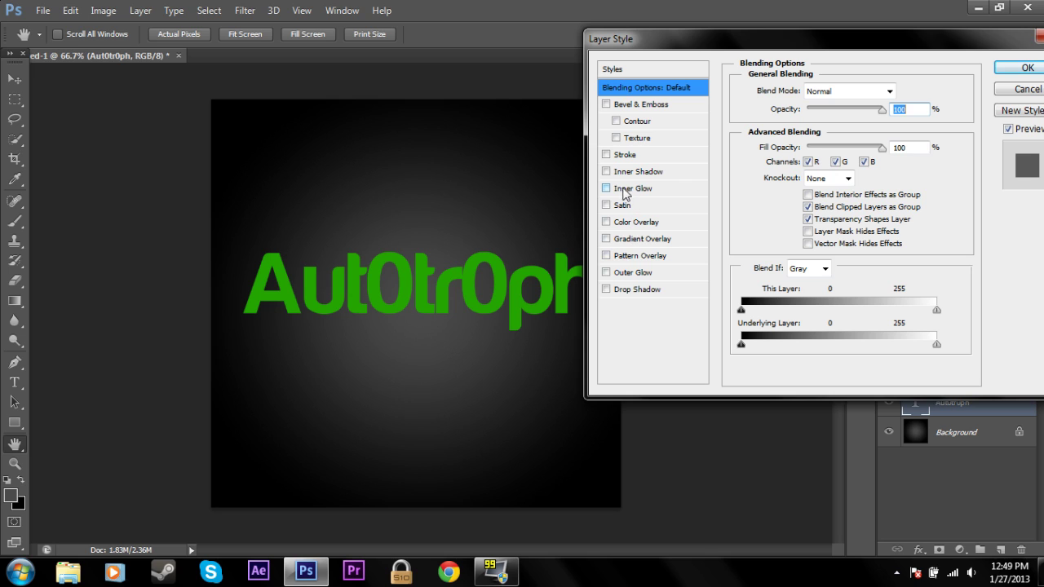
pyautogui.click(606, 172)
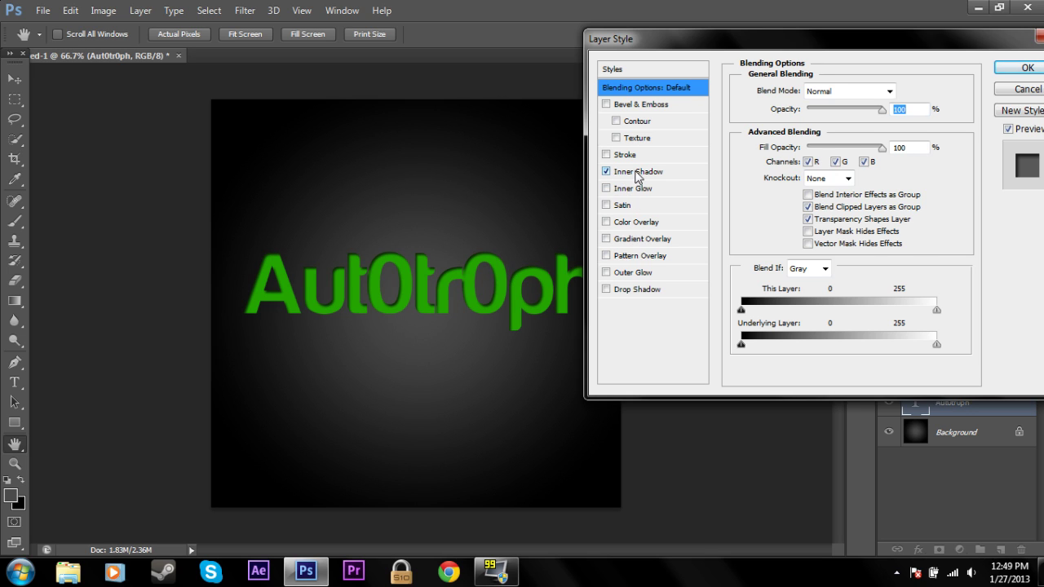
pyautogui.click(638, 172)
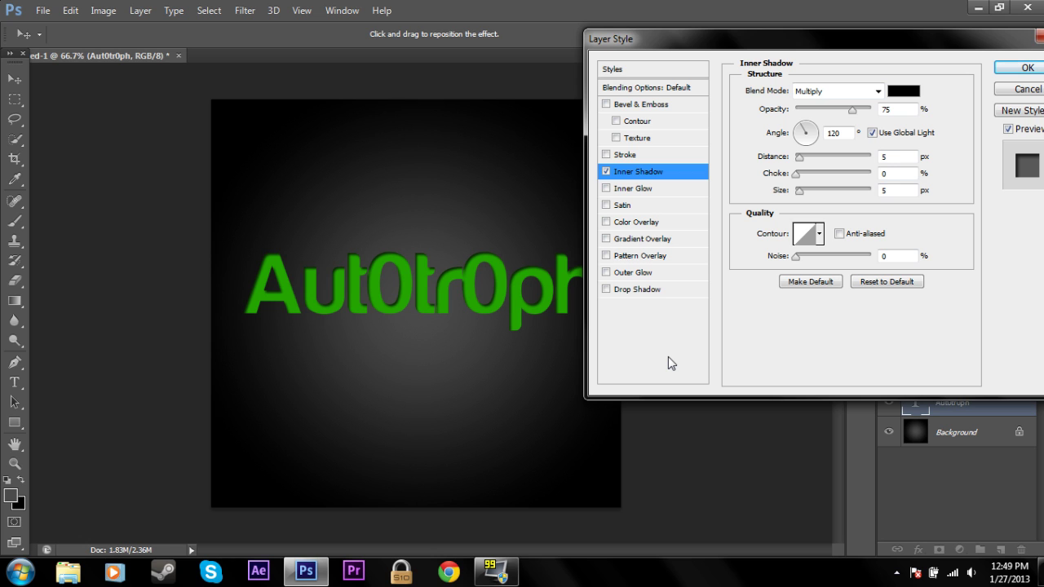
pyautogui.moveTo(758, 52); pyautogui.dragTo(743, 57)
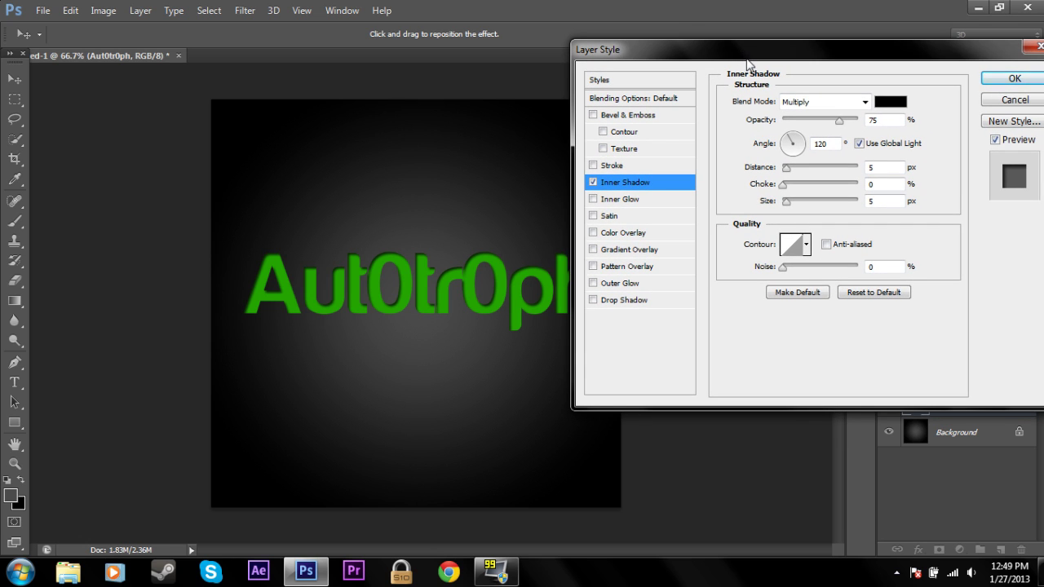
pyautogui.moveTo(755, 59); pyautogui.dragTo(756, 50)
pyautogui.moveTo(787, 159); pyautogui.dragTo(789, 202)
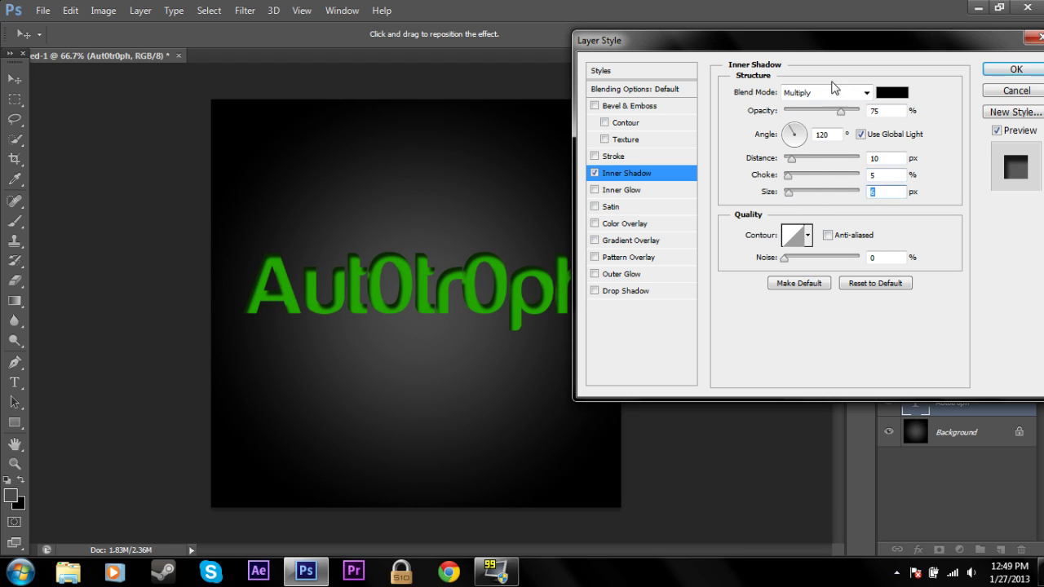
pyautogui.click(866, 92)
pyautogui.click(848, 92)
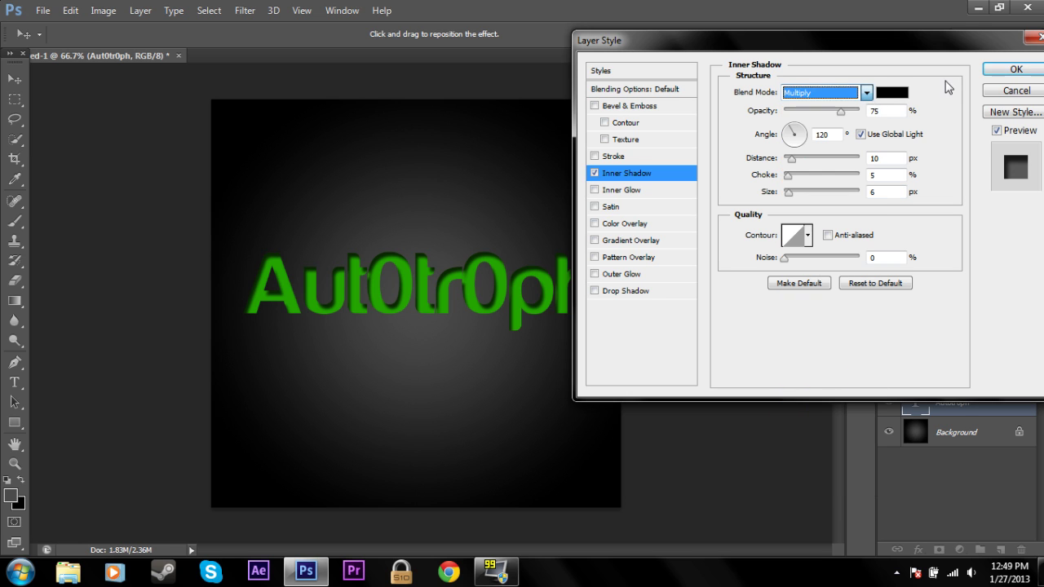
# Try red for the inner shadow colour, then keep it black.
pyautogui.click(893, 93)
pyautogui.moveTo(819, 173); pyautogui.dragTo(840, 132)
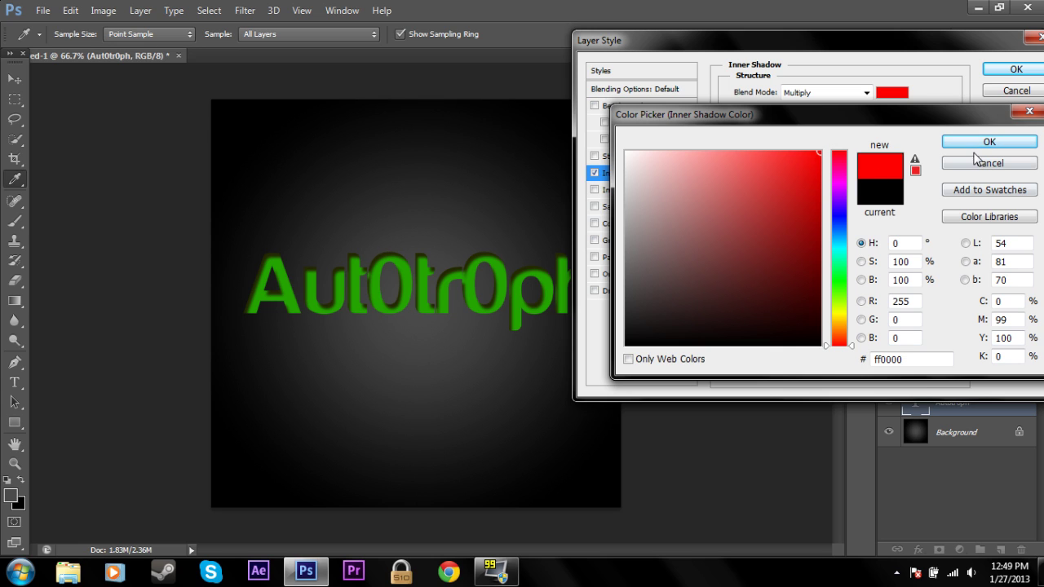
pyautogui.moveTo(816, 152); pyautogui.dragTo(600, 395)
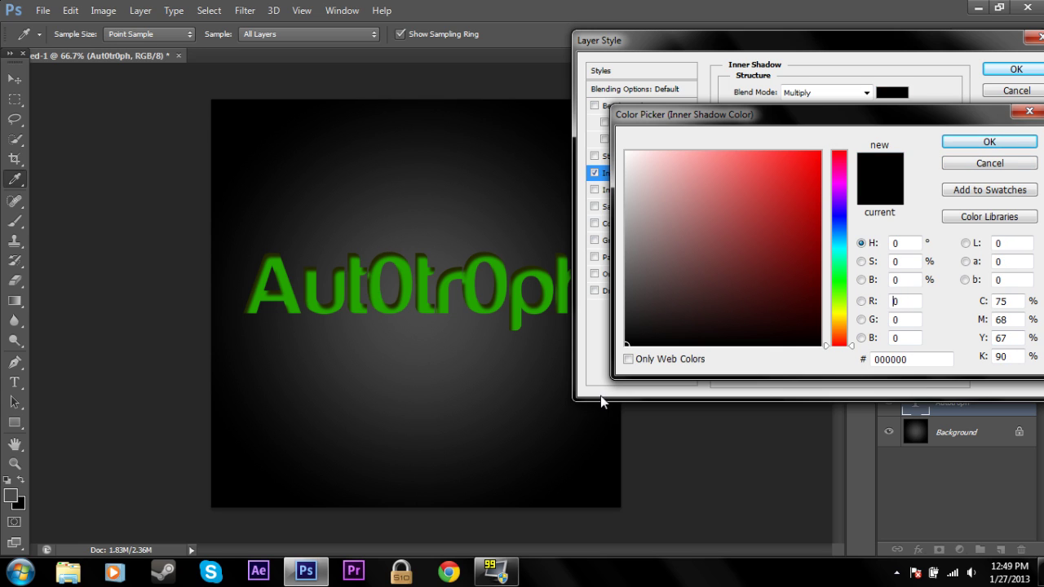
pyautogui.click(997, 143)
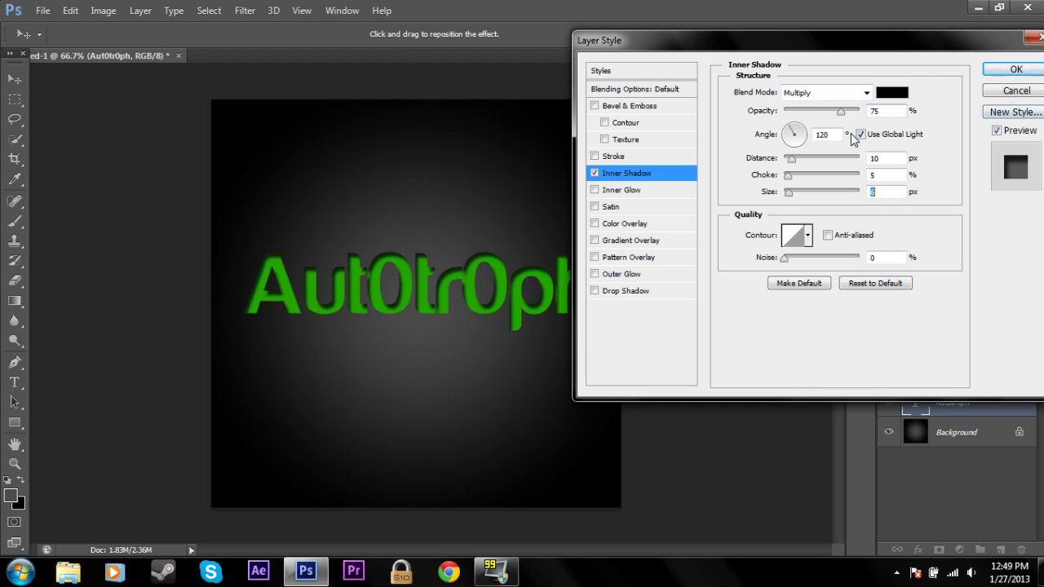
# Turn the inner shadow angle to about 130 degrees.
pyautogui.click(784, 145)
pyautogui.moveTo(785, 154); pyautogui.dragTo(796, 132)
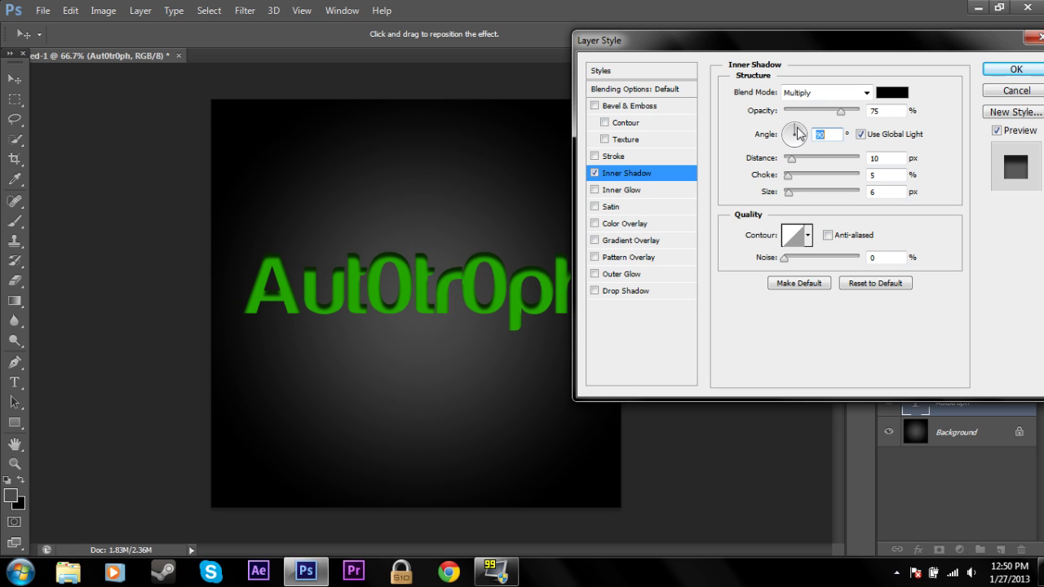
pyautogui.moveTo(796, 132); pyautogui.dragTo(788, 129)
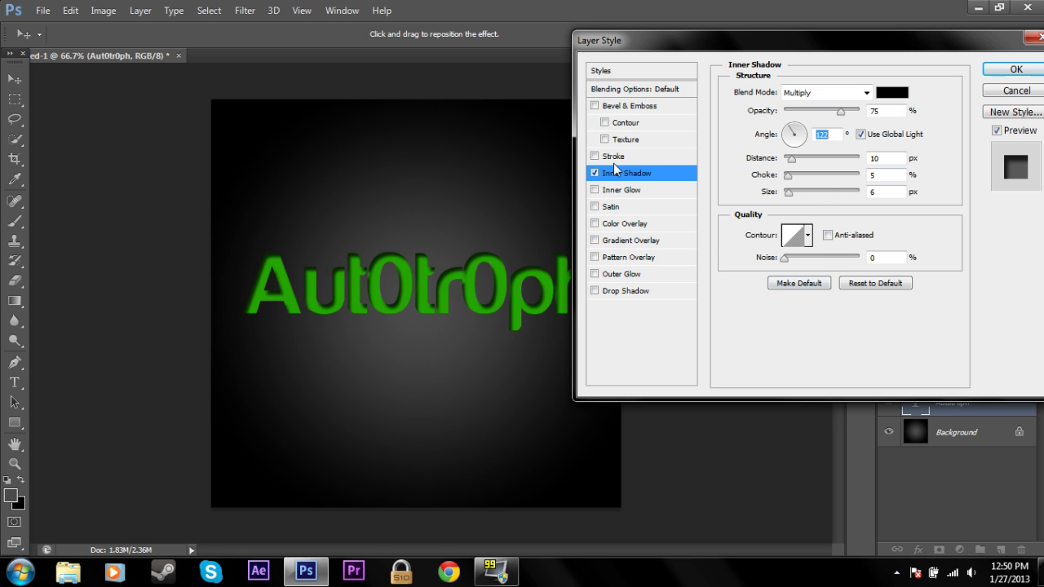
# Bend the inner shadow contour curve, then discard the contour changes.
pyautogui.click(797, 236)
pyautogui.click(808, 236)
pyautogui.moveTo(809, 237)
pyautogui.mouseDown()
pyautogui.moveTo(780, 201)
pyautogui.moveTo(718, 193)
pyautogui.moveTo(836, 277)
pyautogui.moveTo(783, 286)
pyautogui.moveTo(800, 249)
pyautogui.mouseUp()
pyautogui.click(939, 147)
# Swap Inner Shadow for Inner Glow in Normal blend mode, keeping its pale yellow colour.
pyautogui.click(594, 173)
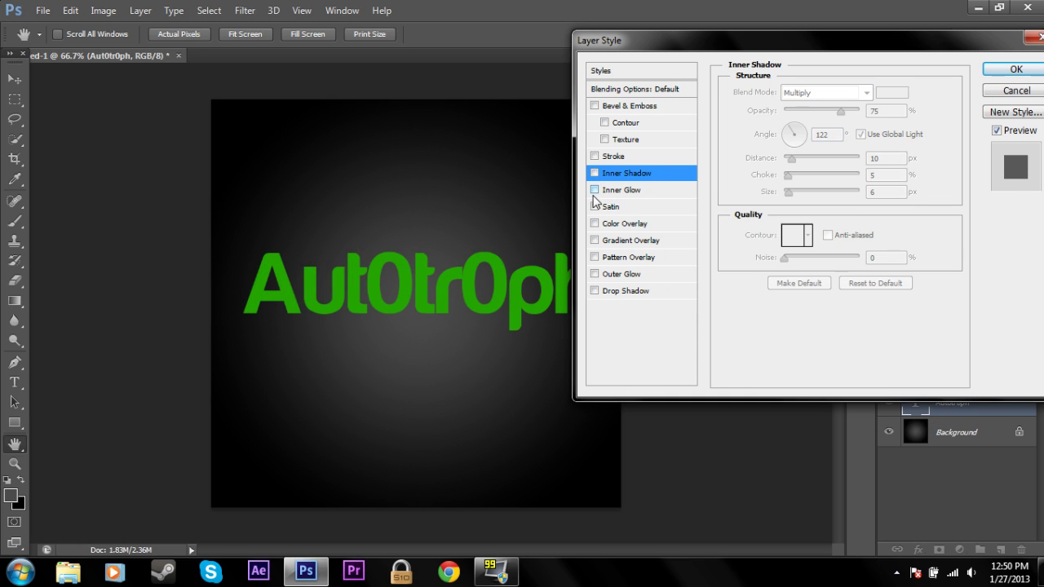
pyautogui.click(595, 190)
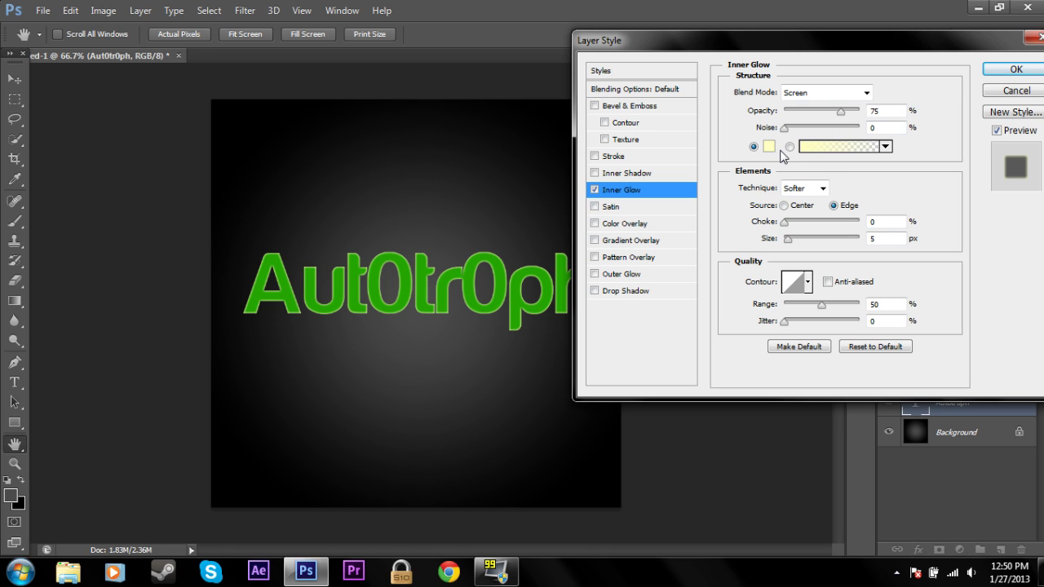
pyautogui.click(826, 94)
pyautogui.click(819, 109)
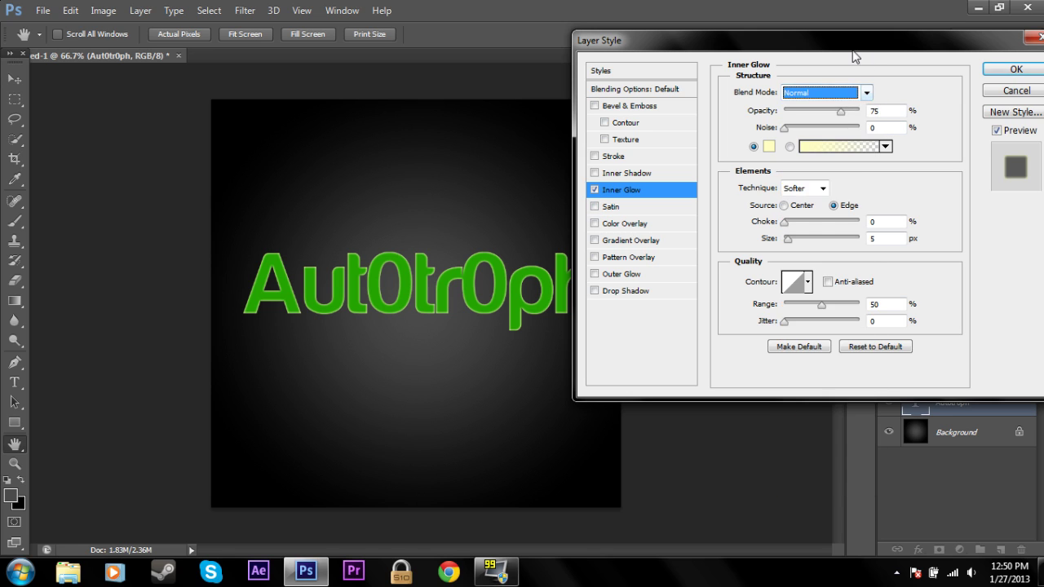
pyautogui.moveTo(836, 47); pyautogui.dragTo(822, 40)
pyautogui.click(807, 87)
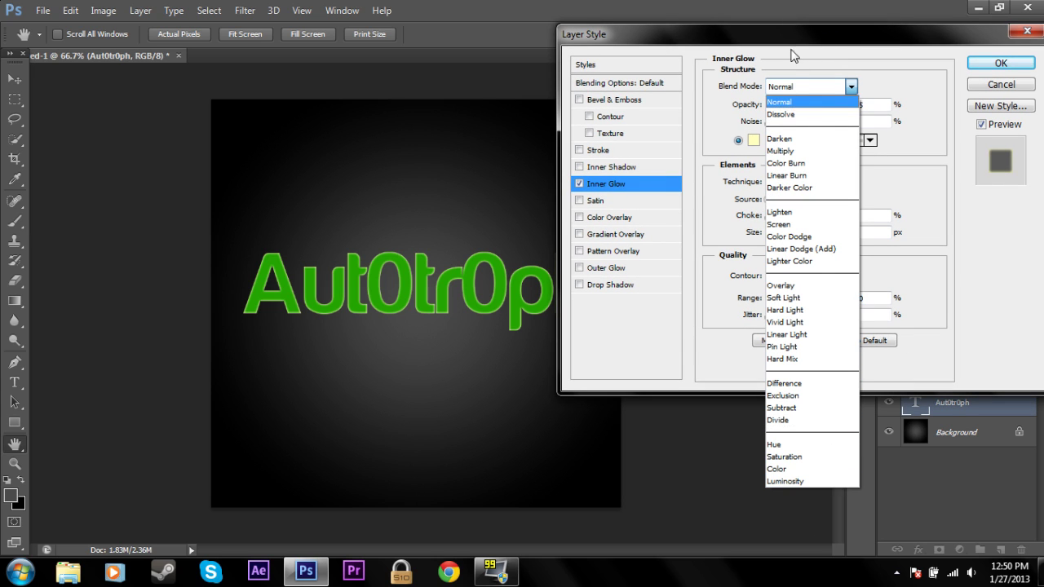
pyautogui.click(804, 102)
pyautogui.click(753, 140)
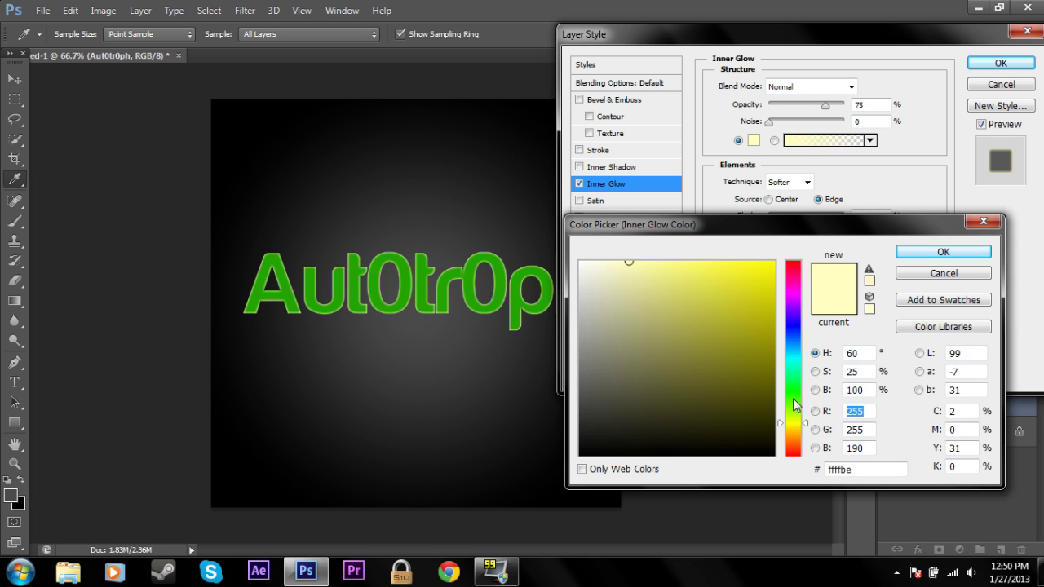
pyautogui.click(922, 273)
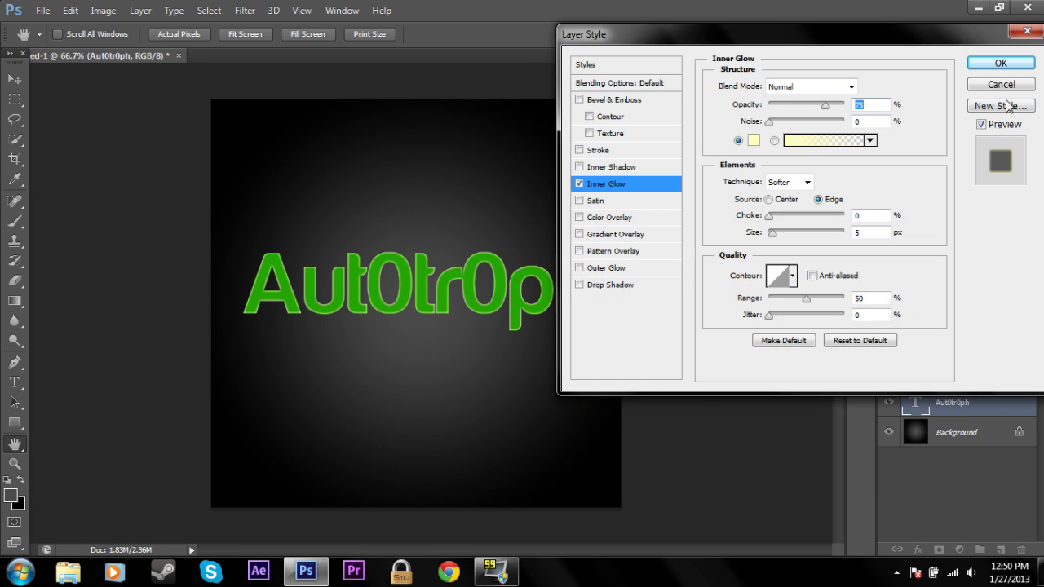
# Cancel the layer styles and recolour the Aut0tr0ph text black.
pyautogui.click(1007, 85)
pyautogui.click(14, 381)
pyautogui.click(601, 285)
pyautogui.moveTo(601, 308); pyautogui.dragTo(257, 294)
pyautogui.click(492, 35)
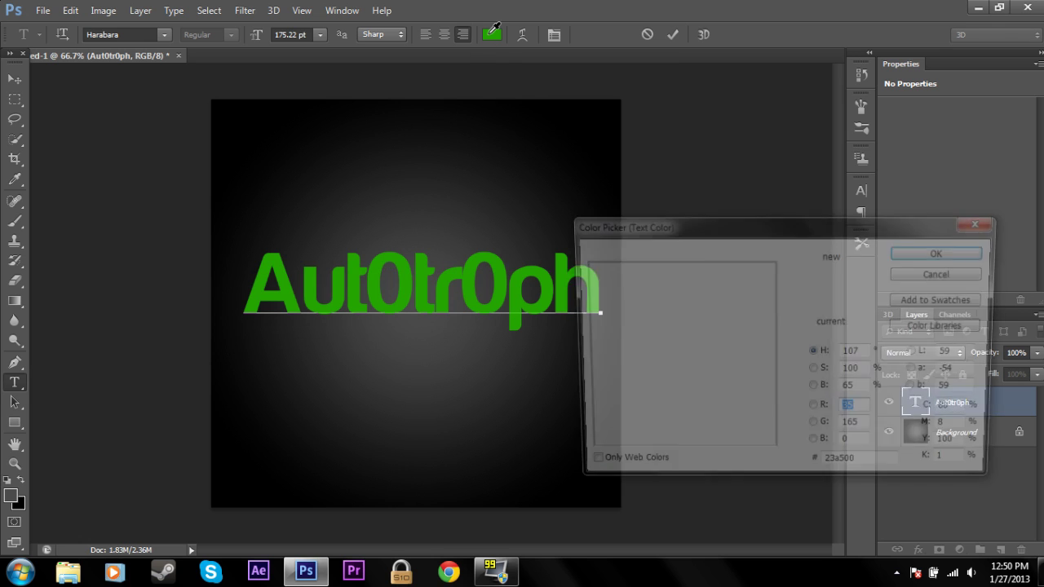
pyautogui.click(579, 454)
pyautogui.click(942, 252)
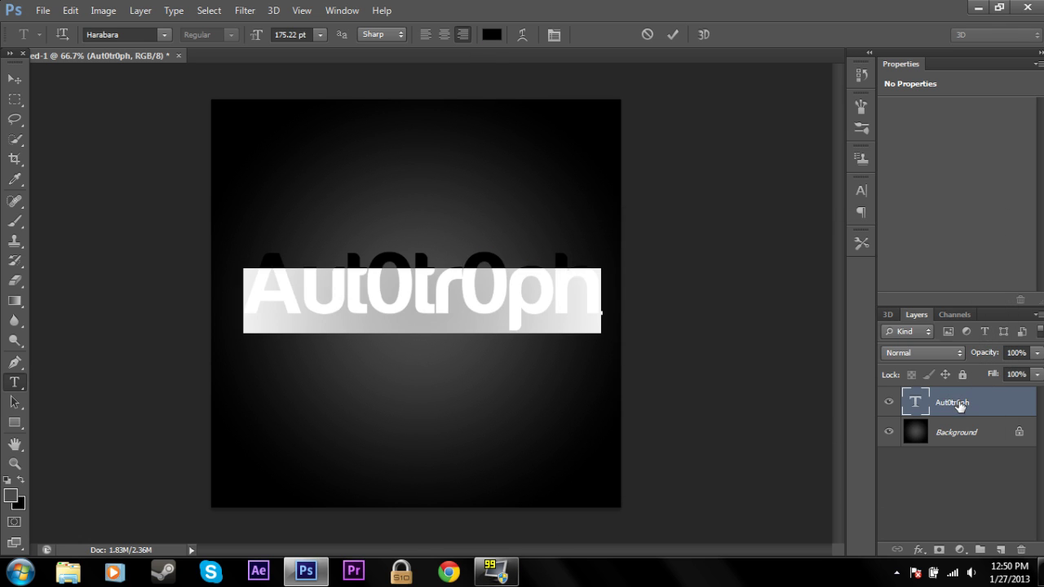
pyautogui.hotkey('ctrl', 'Return')
# Enable Inner Glow on the text layer in vivid green 12ff00.
pyautogui.rightClick(951, 403)
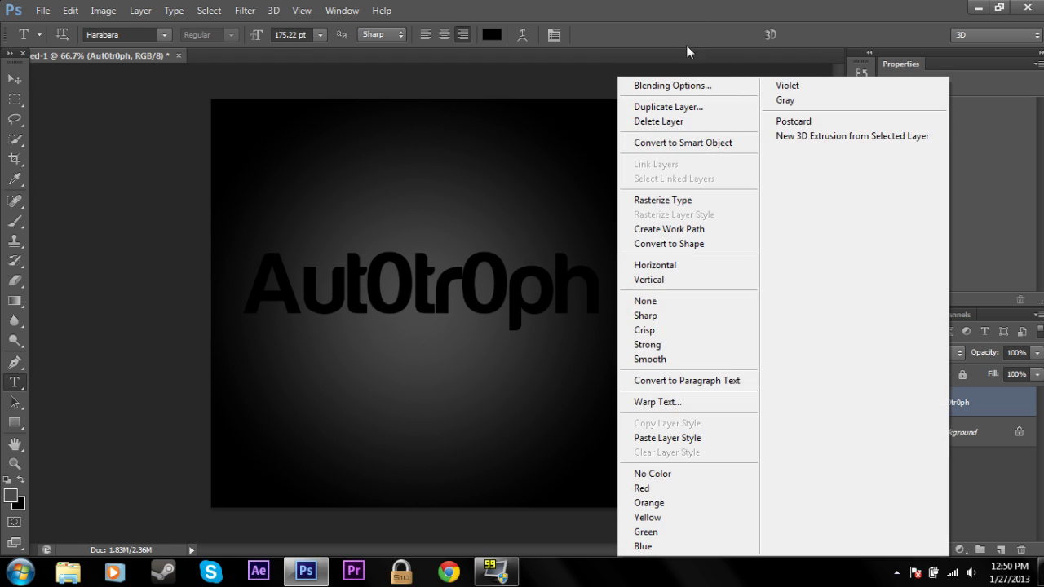
pyautogui.click(677, 82)
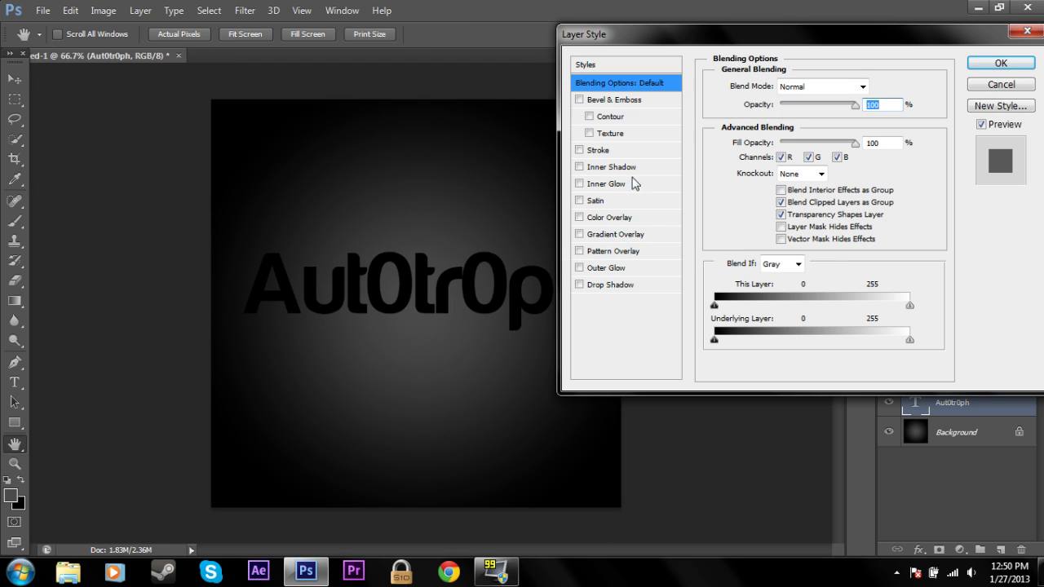
pyautogui.click(580, 184)
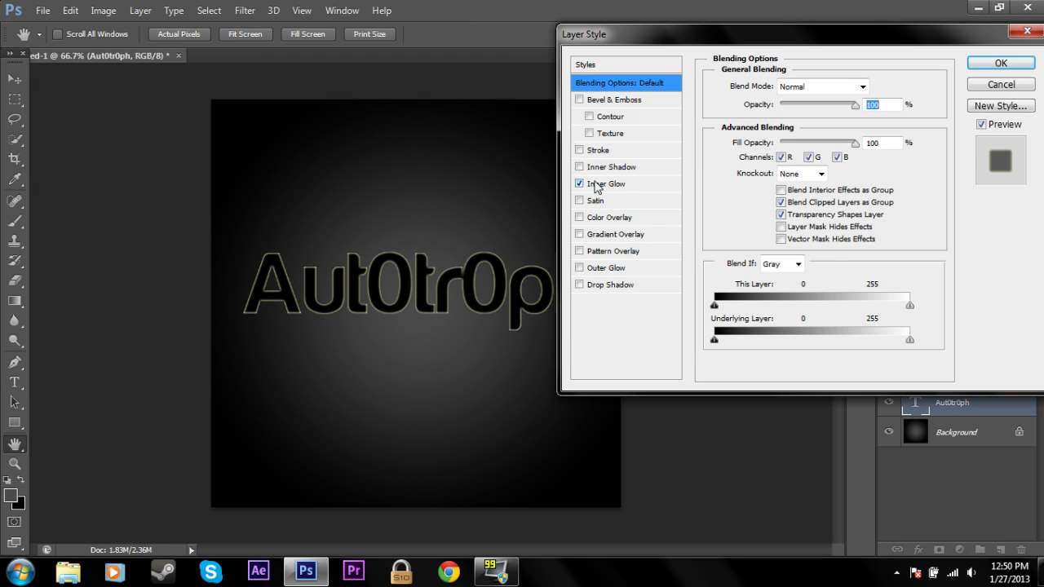
pyautogui.click(618, 188)
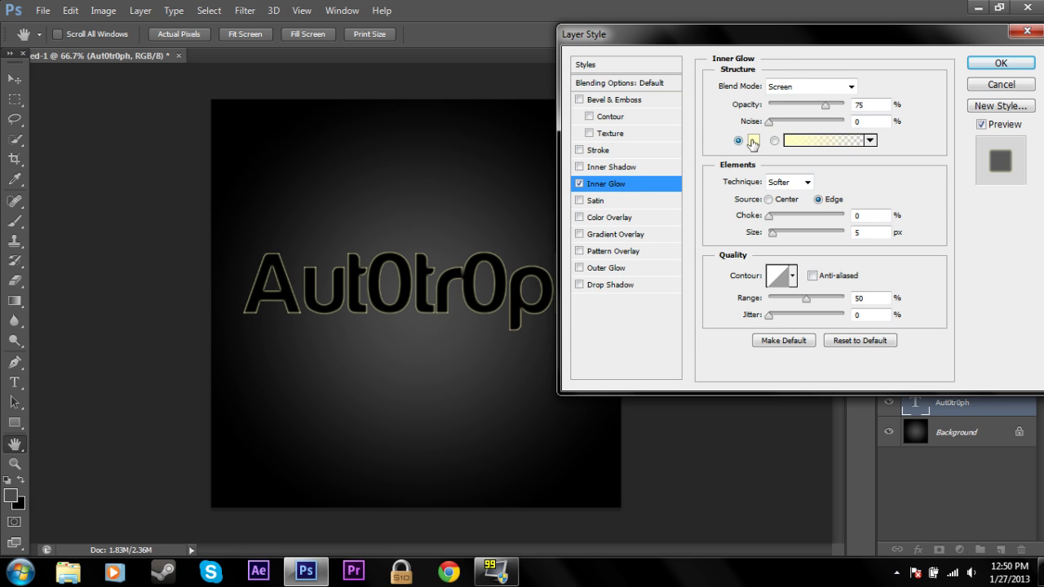
pyautogui.click(753, 140)
pyautogui.moveTo(796, 414); pyautogui.dragTo(796, 393)
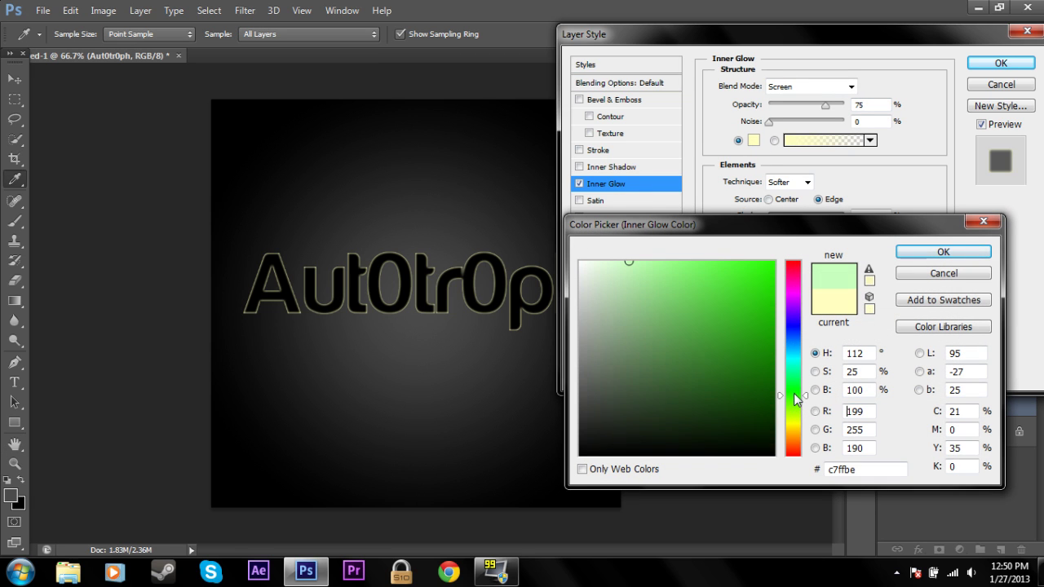
pyautogui.moveTo(747, 279); pyautogui.dragTo(822, 214)
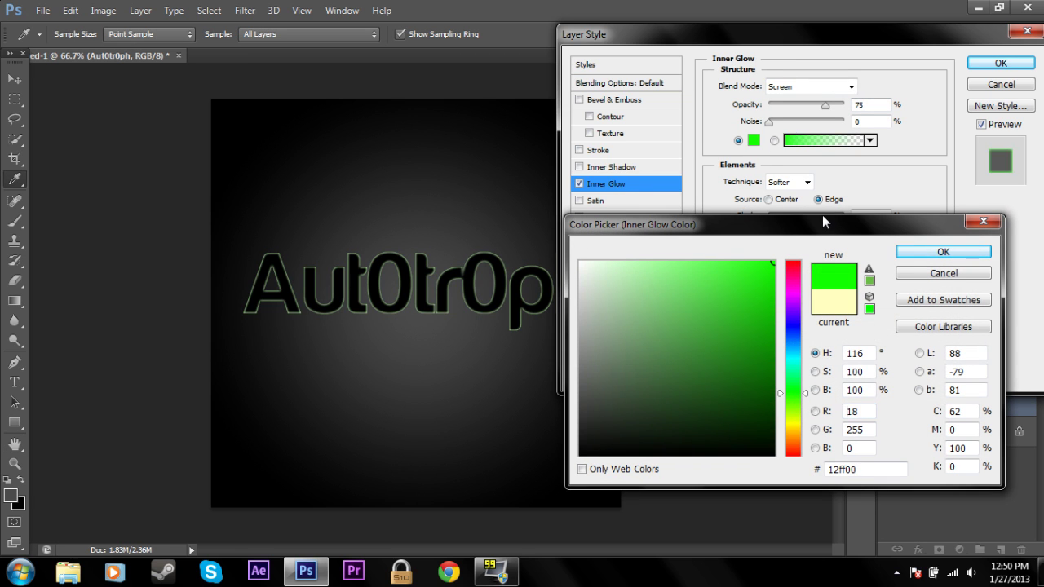
pyautogui.click(942, 252)
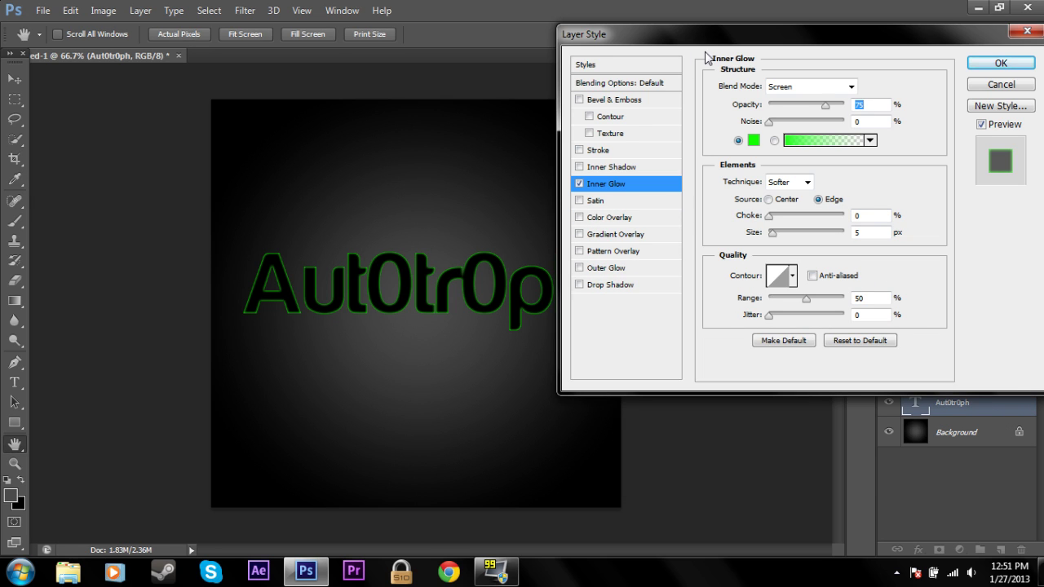
# Set the inner glow to Normal blend mode, 100% opacity and 13 px size.
pyautogui.moveTo(704, 36); pyautogui.dragTo(711, 33)
pyautogui.click(829, 82)
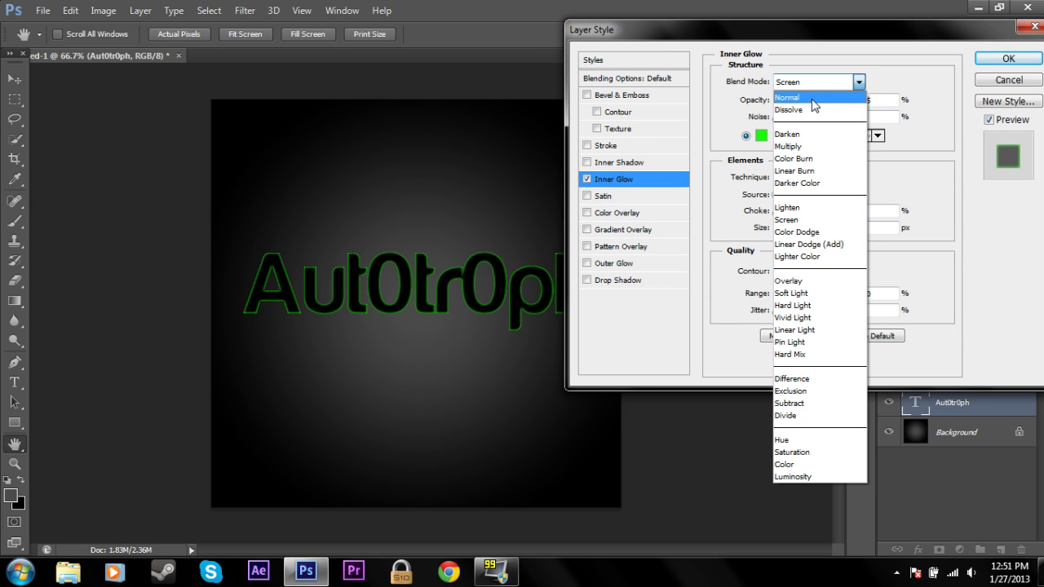
pyautogui.click(812, 105)
pyautogui.moveTo(833, 101); pyautogui.dragTo(858, 102)
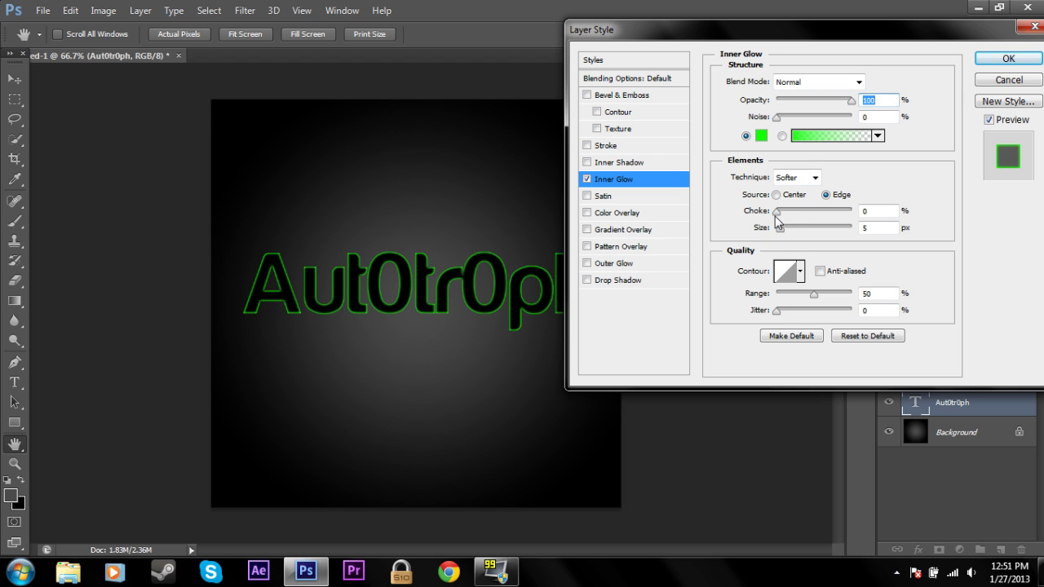
pyautogui.moveTo(780, 232)
pyautogui.mouseDown()
pyautogui.moveTo(792, 229)
pyautogui.moveTo(786, 234)
pyautogui.mouseUp()
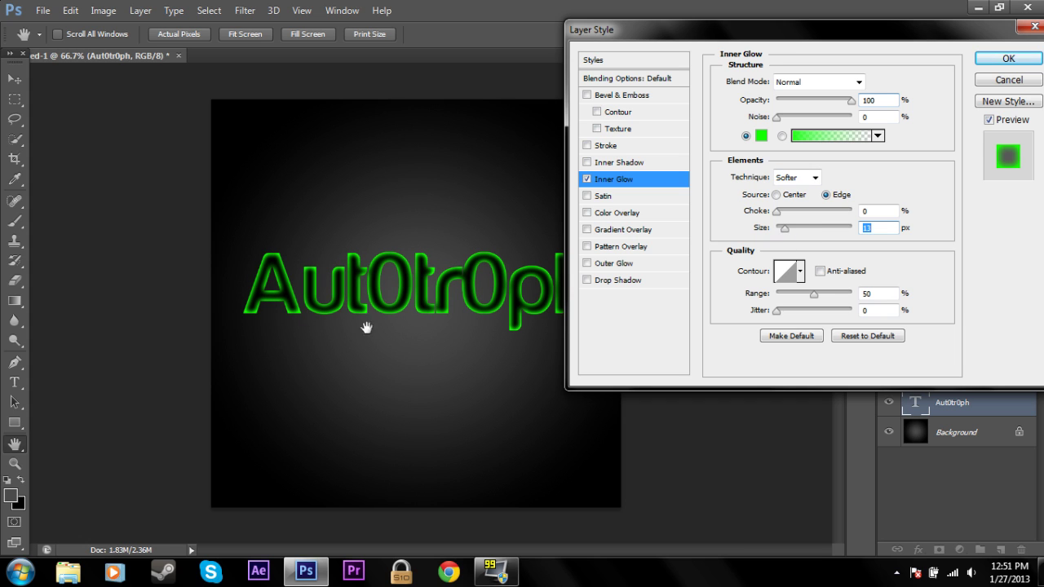
pyautogui.moveTo(788, 33); pyautogui.dragTo(733, 72)
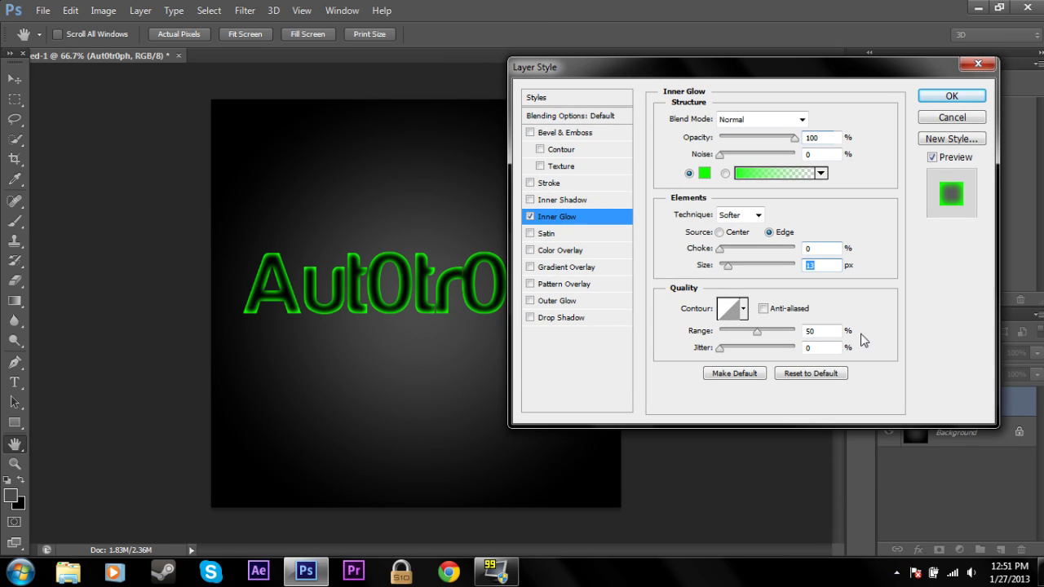
# Compare Center and Edge sources and Precise technique, ending on Edge with Softer.
pyautogui.click(720, 232)
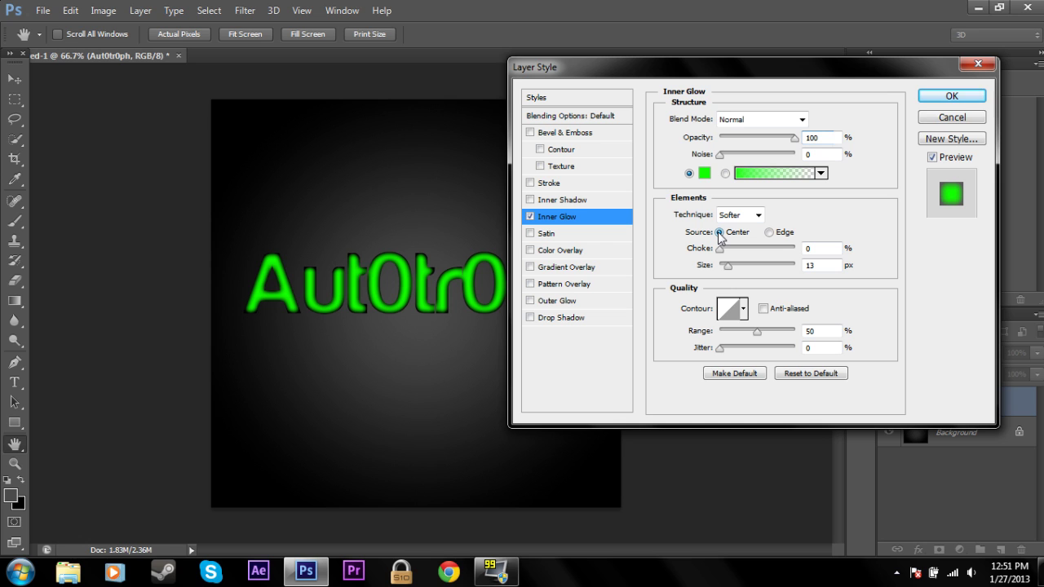
pyautogui.moveTo(745, 78)
pyautogui.mouseDown()
pyautogui.moveTo(889, 32)
pyautogui.moveTo(741, 75)
pyautogui.mouseUp()
pyautogui.click(766, 230)
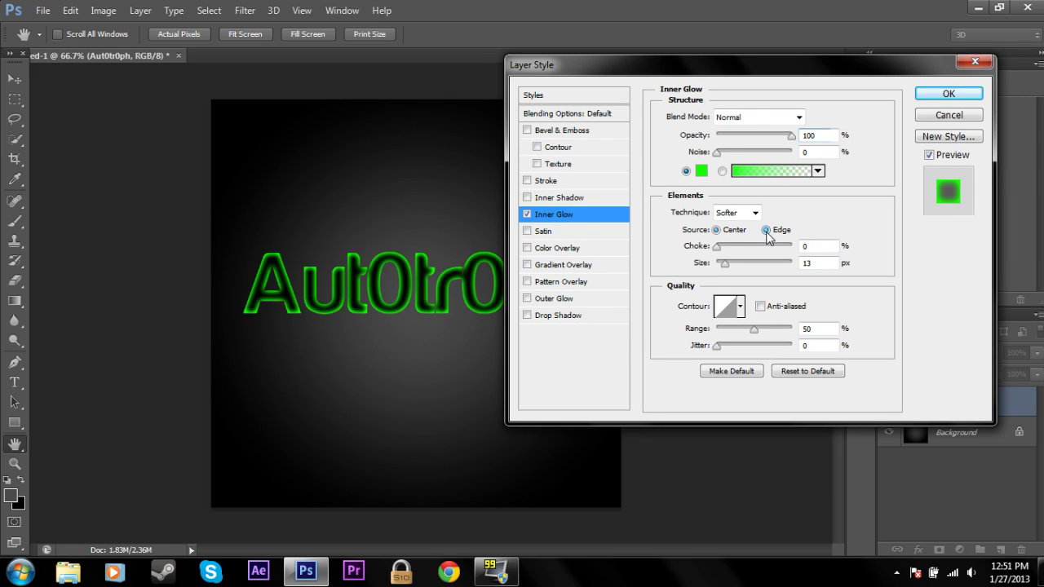
pyautogui.click(754, 213)
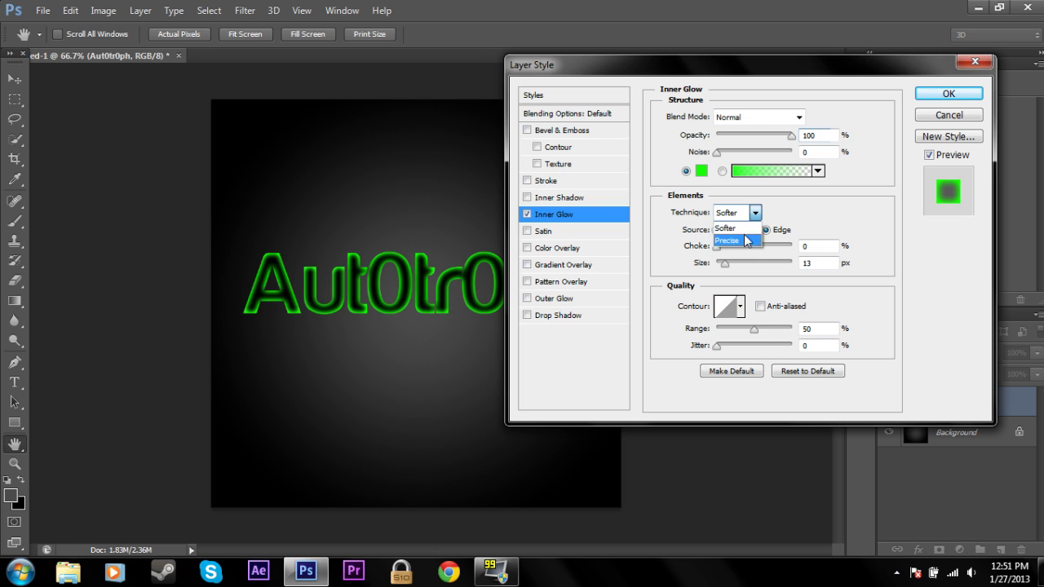
pyautogui.click(739, 236)
pyautogui.click(755, 213)
pyautogui.click(739, 224)
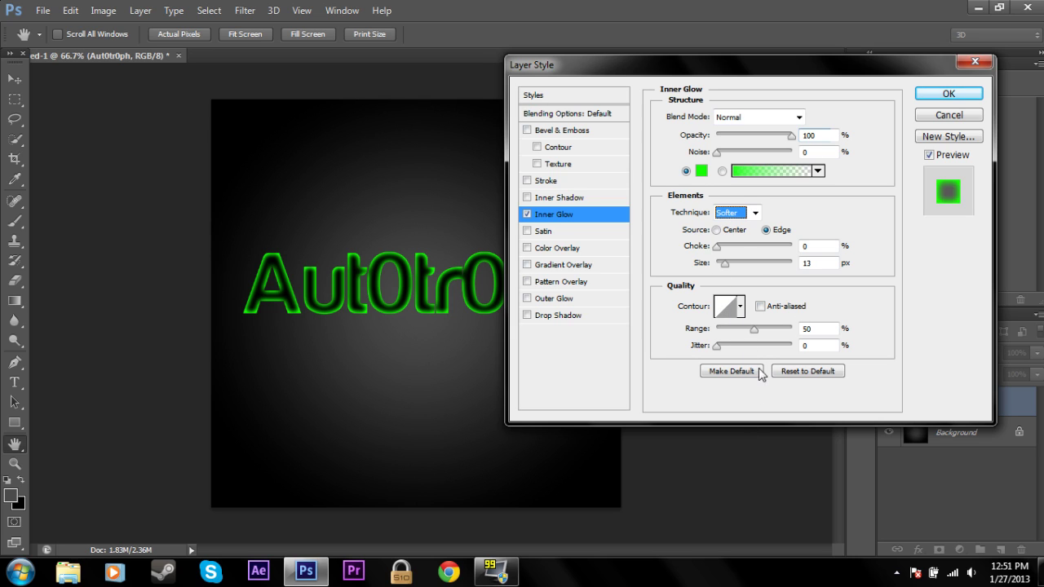
# Turn off Inner Glow and enable a bright red Satin effect.
pyautogui.click(527, 216)
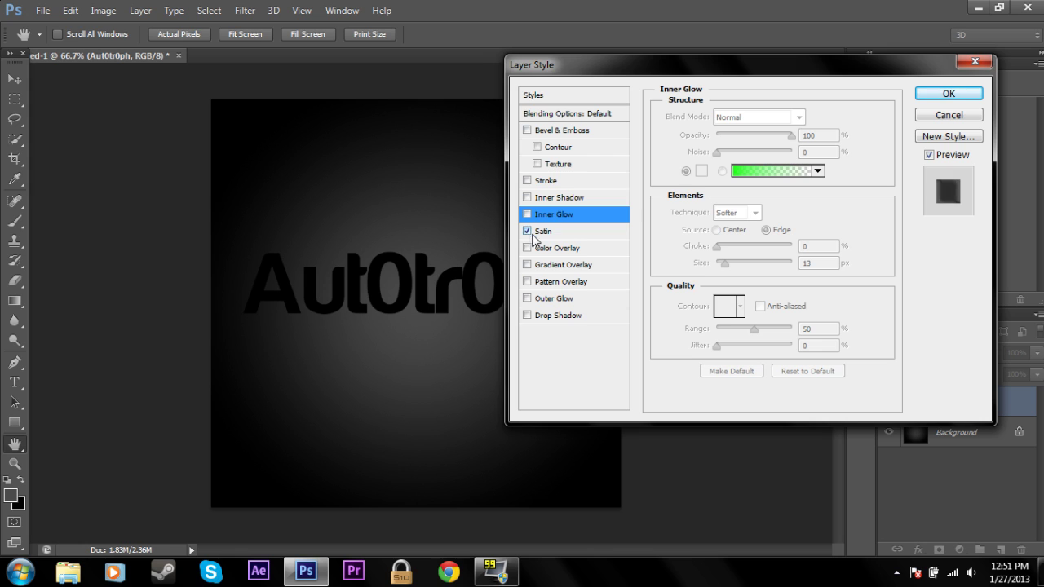
pyautogui.click(540, 234)
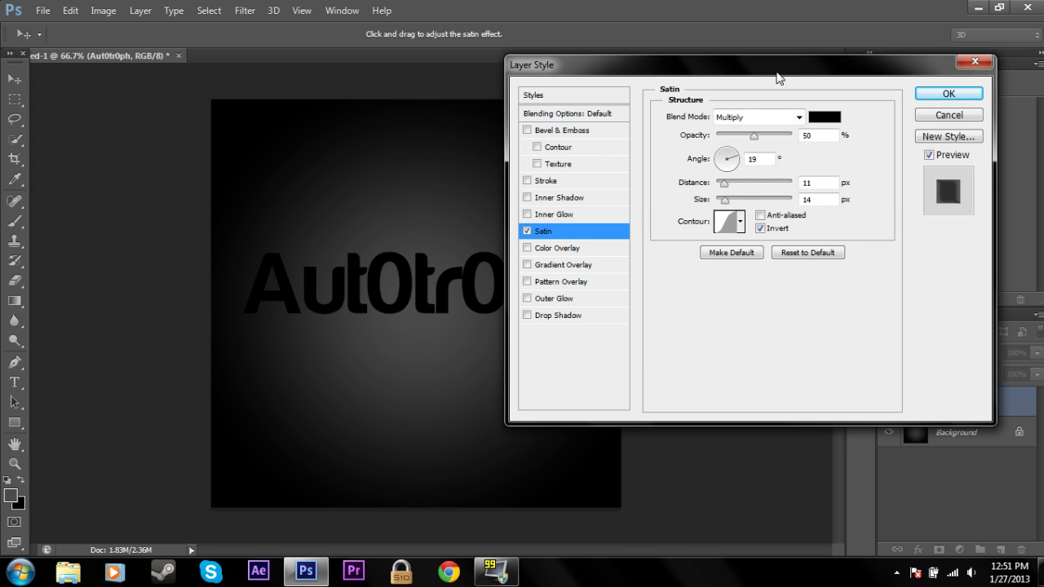
pyautogui.moveTo(777, 74); pyautogui.dragTo(797, 59)
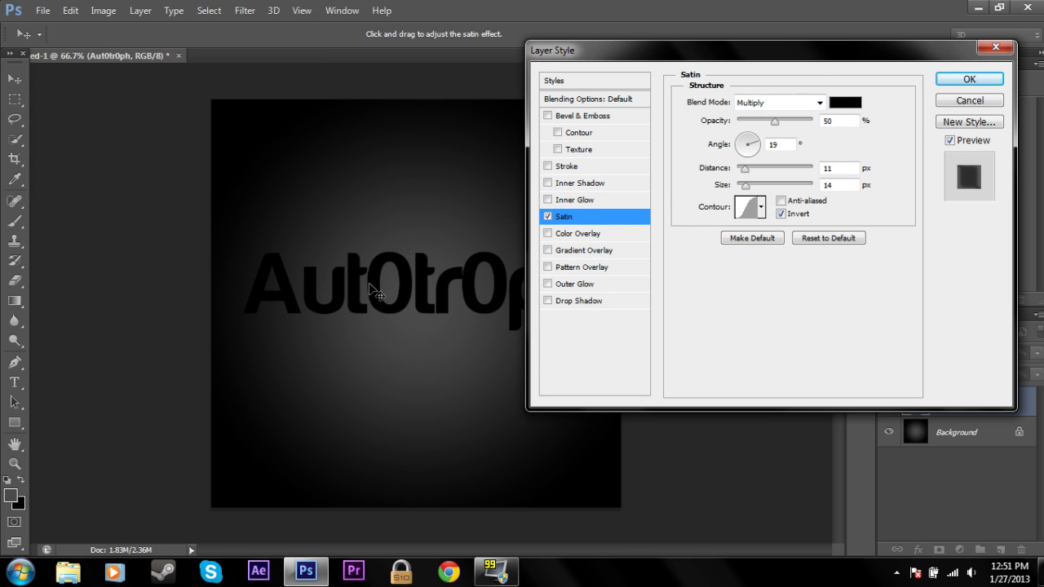
pyautogui.click(846, 109)
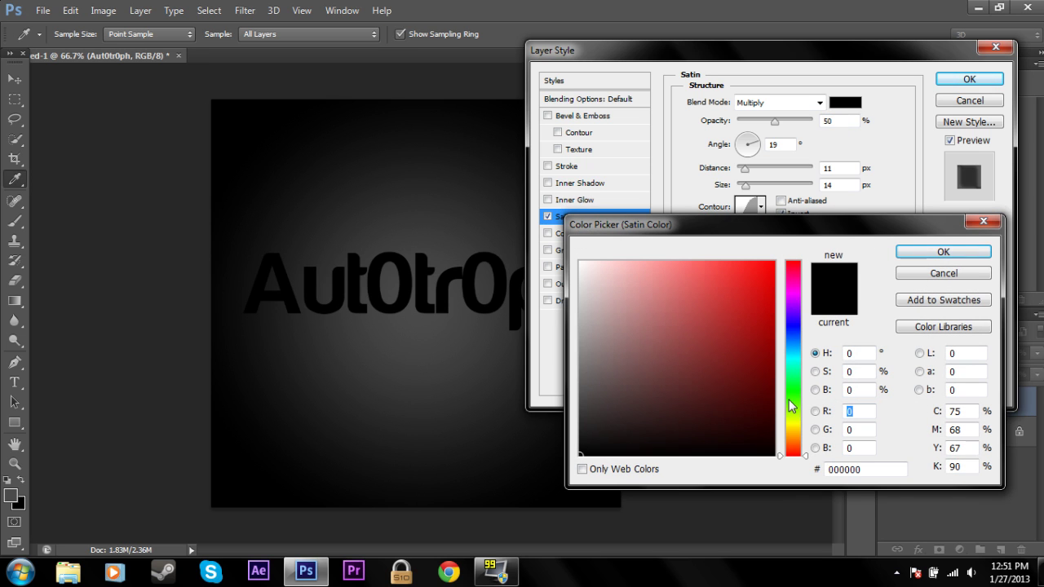
pyautogui.click(794, 449)
pyautogui.click(794, 454)
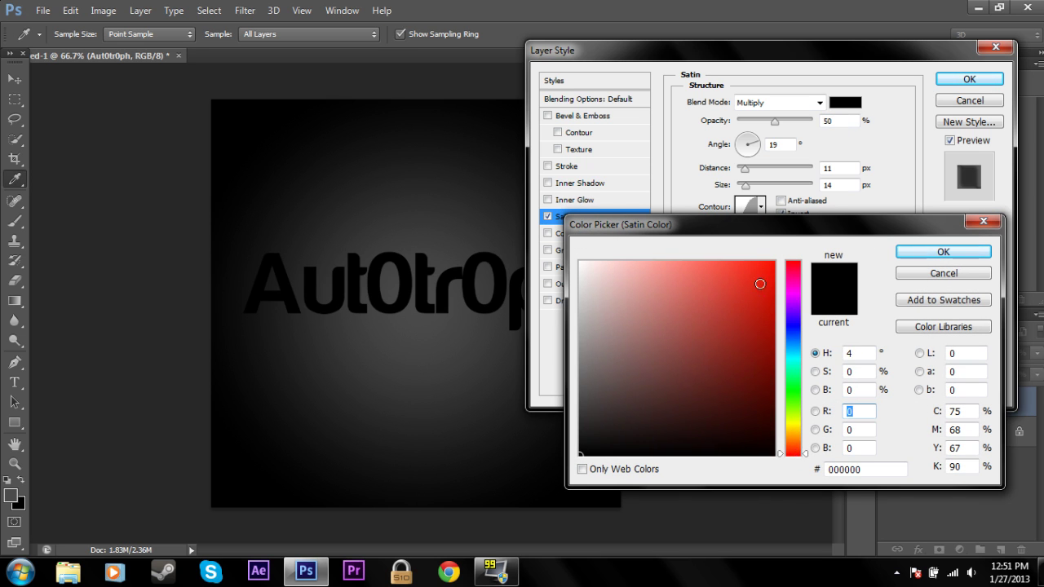
pyautogui.click(773, 262)
pyautogui.click(897, 253)
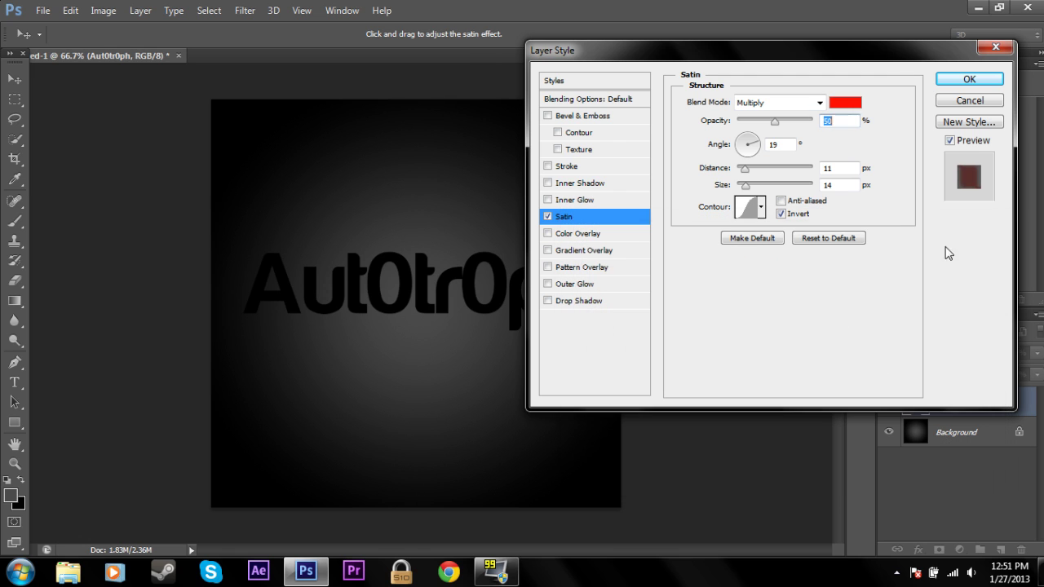
# Set the satin to Normal, 100% opacity, 140° angle, 81 px distance and 24 px size.
pyautogui.click(818, 101)
pyautogui.click(775, 102)
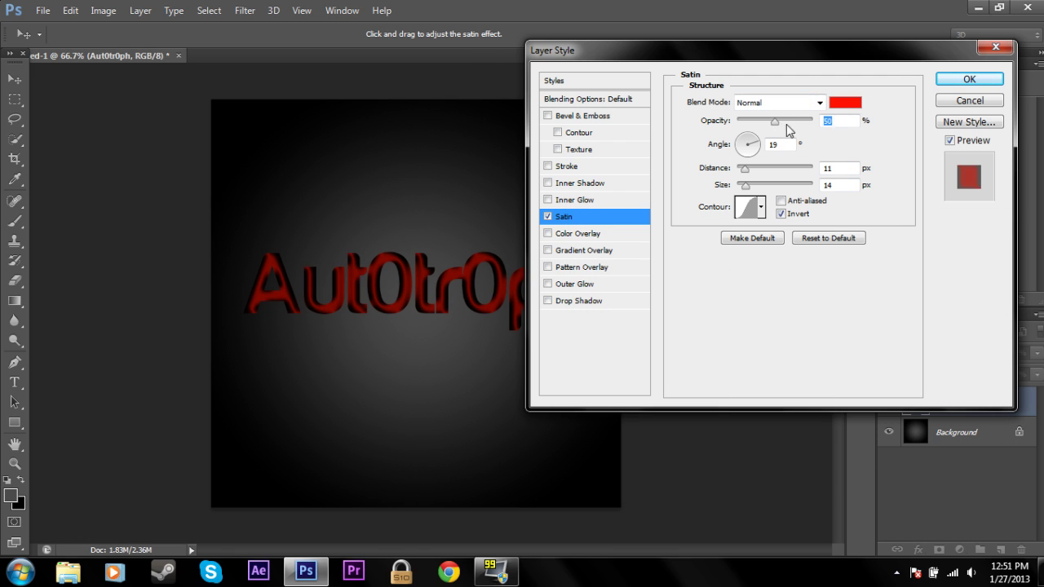
pyautogui.moveTo(775, 121); pyautogui.dragTo(832, 131)
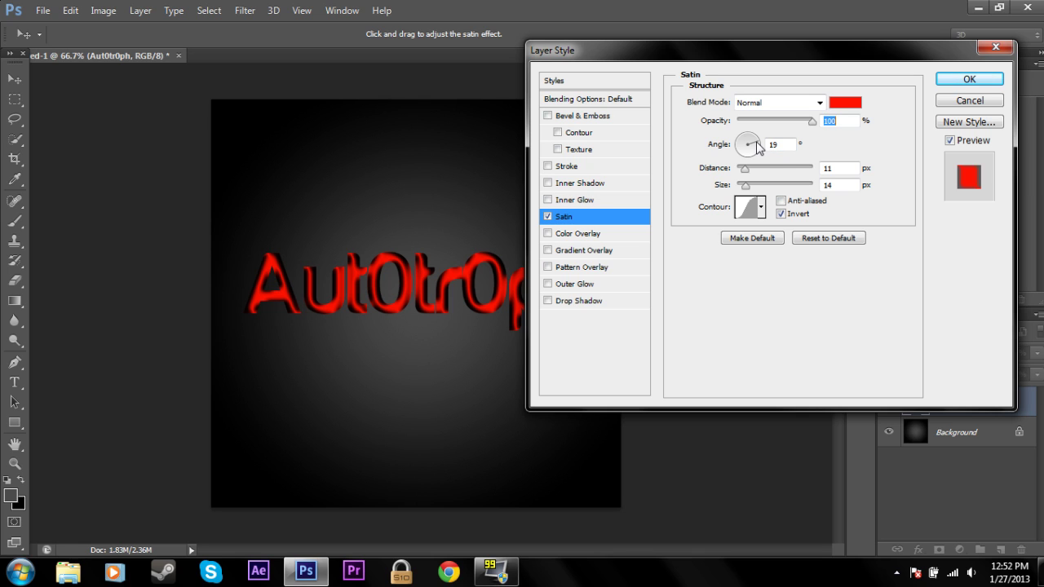
pyautogui.moveTo(756, 141); pyautogui.dragTo(752, 132)
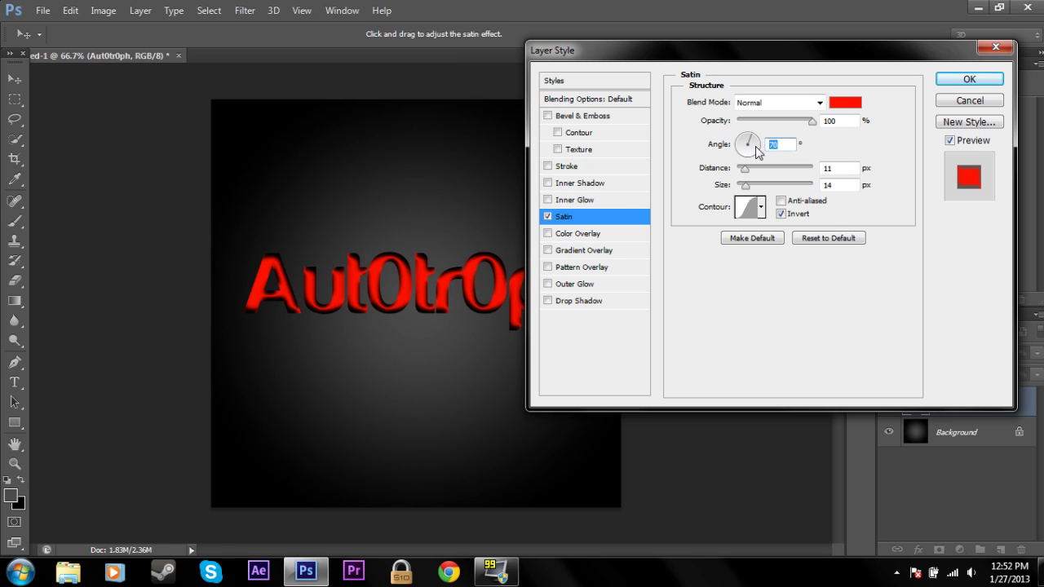
pyautogui.moveTo(758, 151)
pyautogui.mouseDown()
pyautogui.moveTo(753, 139)
pyautogui.moveTo(738, 142)
pyautogui.mouseUp()
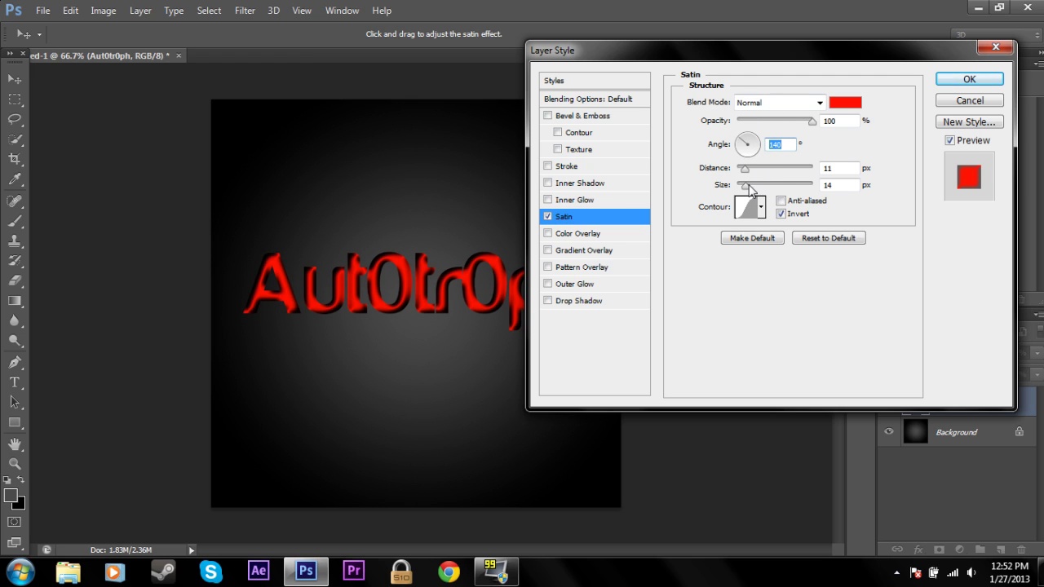
pyautogui.moveTo(750, 190)
pyautogui.mouseDown()
pyautogui.moveTo(815, 170)
pyautogui.moveTo(780, 172)
pyautogui.mouseUp()
pyautogui.moveTo(698, 61); pyautogui.dragTo(761, 48)
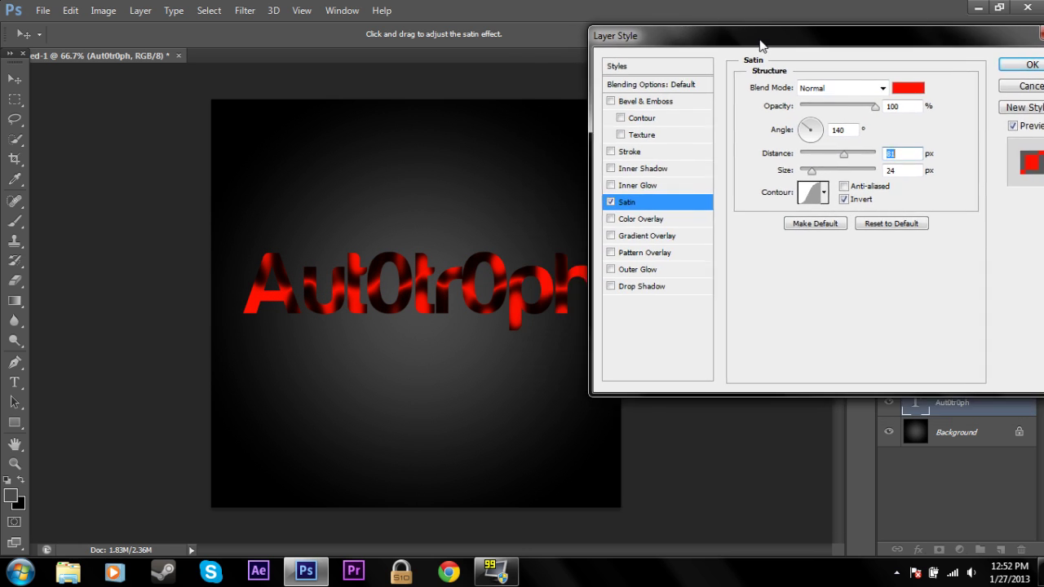
# Replace Satin with a magenta e100e4 Color Overlay at Normal, 100% opacity.
pyautogui.click(615, 202)
pyautogui.click(611, 218)
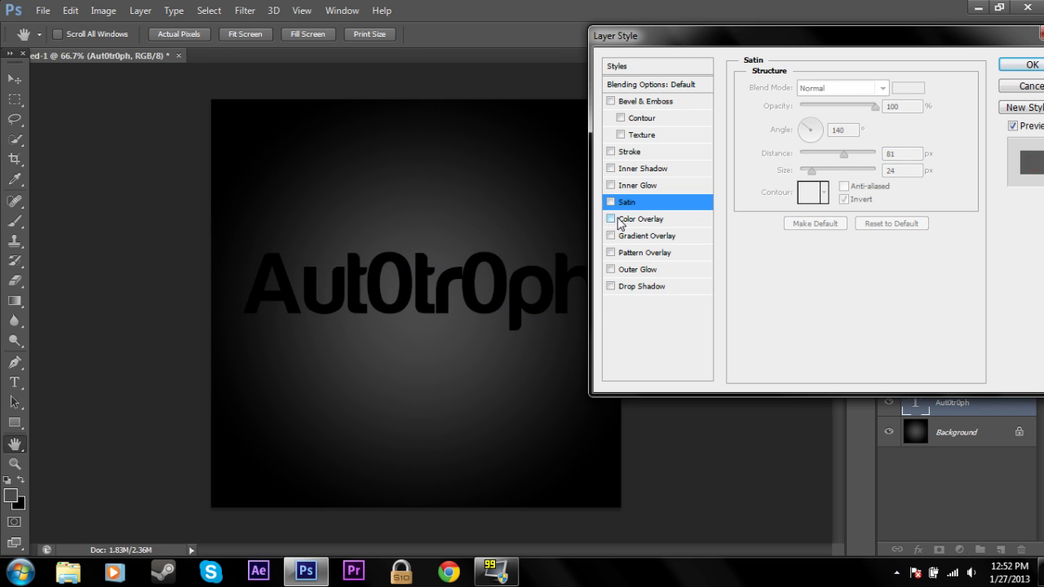
pyautogui.click(644, 218)
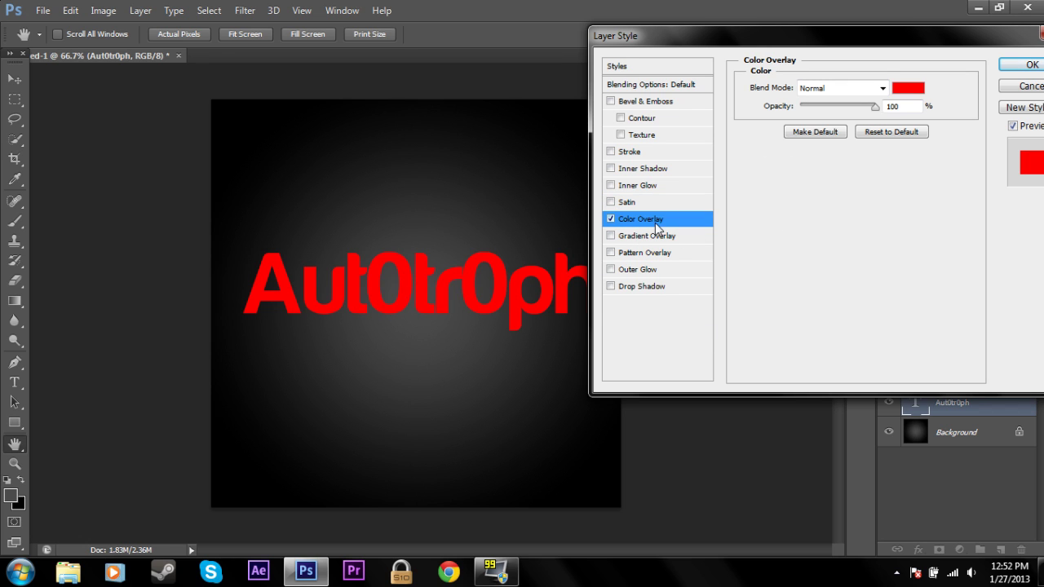
pyautogui.click(918, 93)
pyautogui.click(689, 377)
pyautogui.click(792, 397)
pyautogui.click(780, 293)
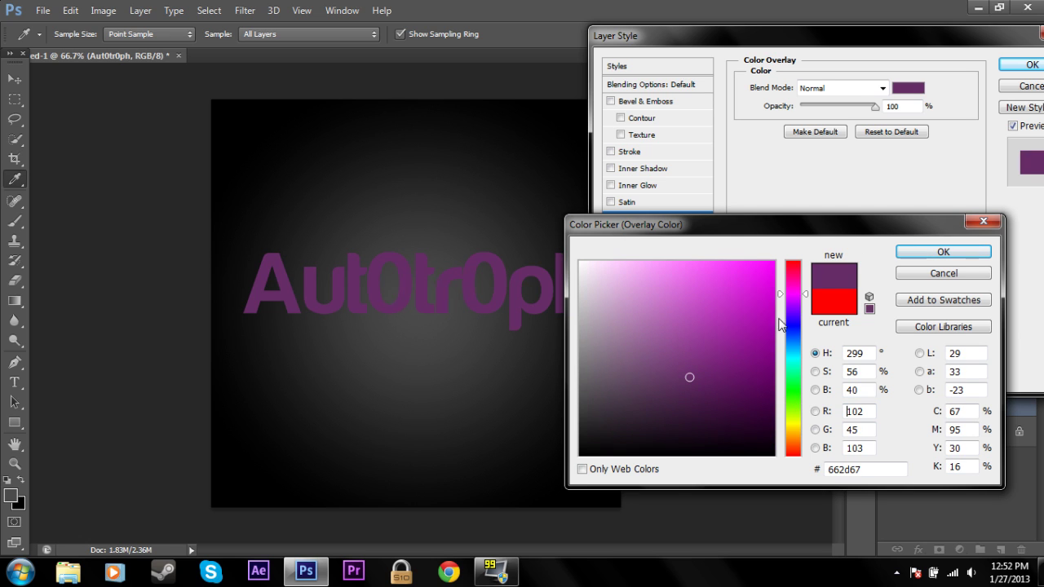
pyautogui.click(738, 335)
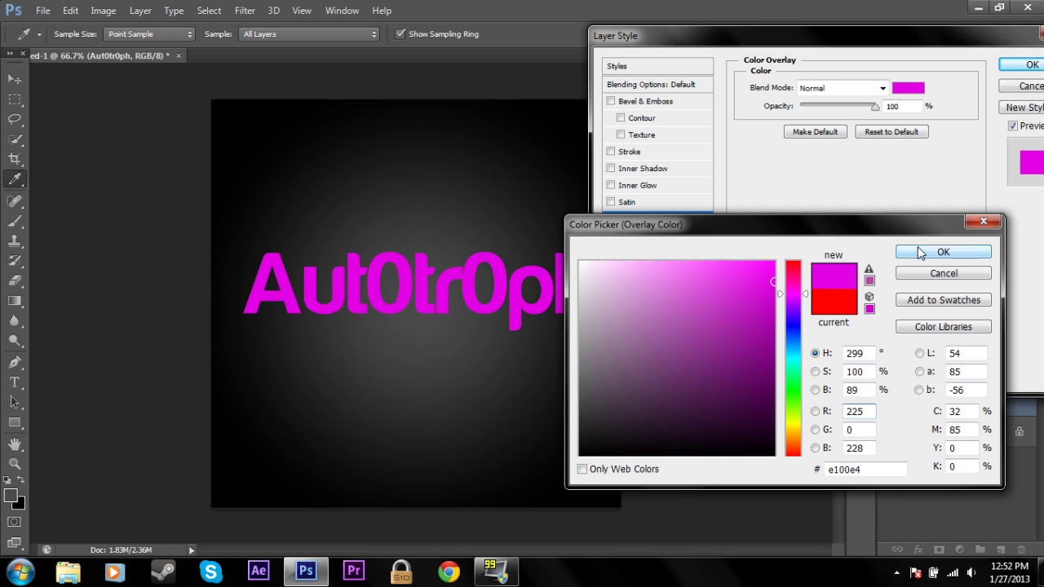
pyautogui.click(943, 252)
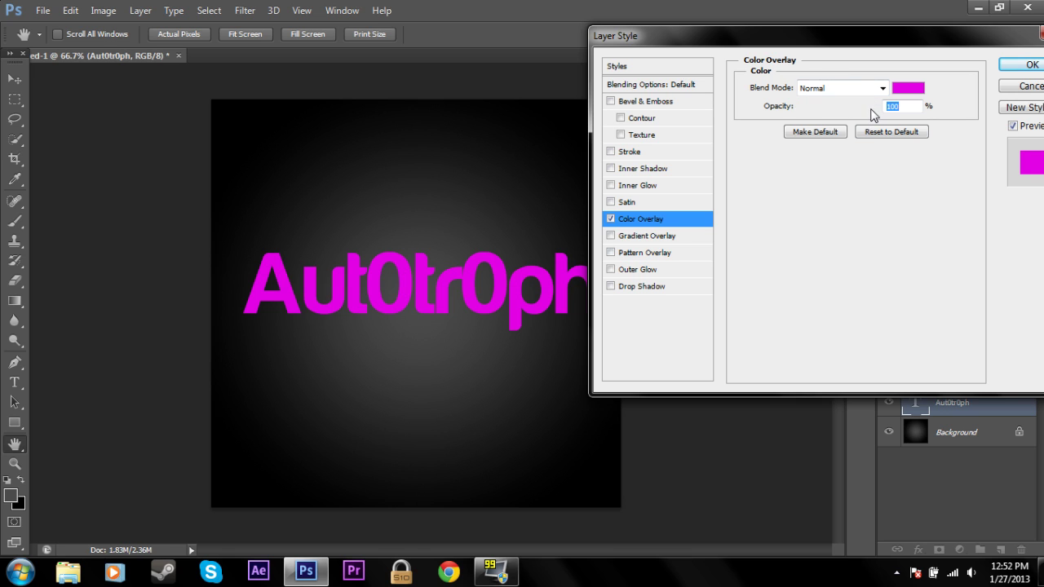
pyautogui.moveTo(873, 114); pyautogui.dragTo(895, 92)
pyautogui.click(882, 88)
pyautogui.click(704, 236)
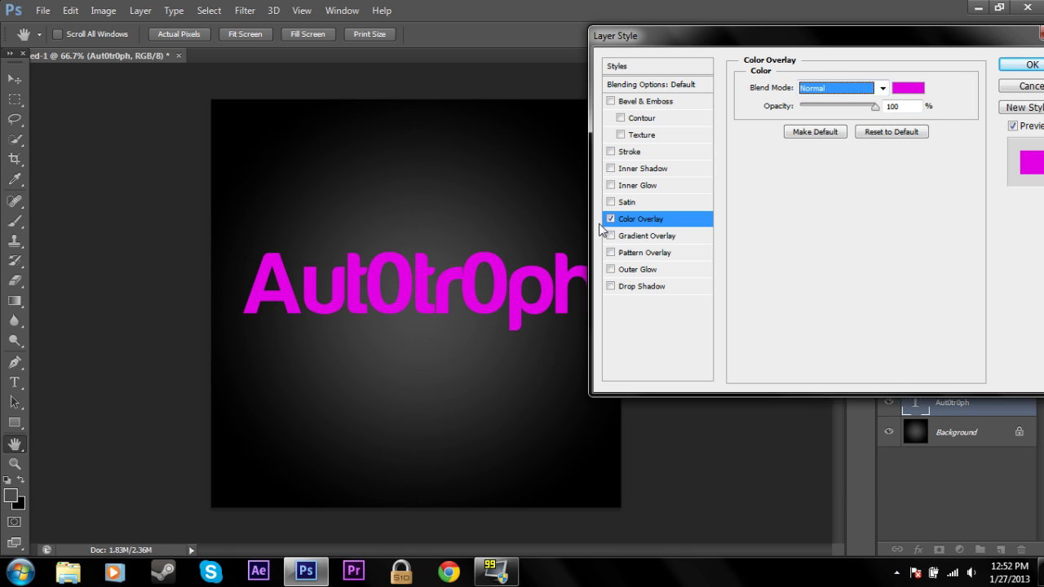
# Swap Color Overlay for a Spectrum Gradient Overlay at Normal, 100% opacity.
pyautogui.click(610, 218)
pyautogui.click(610, 236)
pyautogui.click(641, 235)
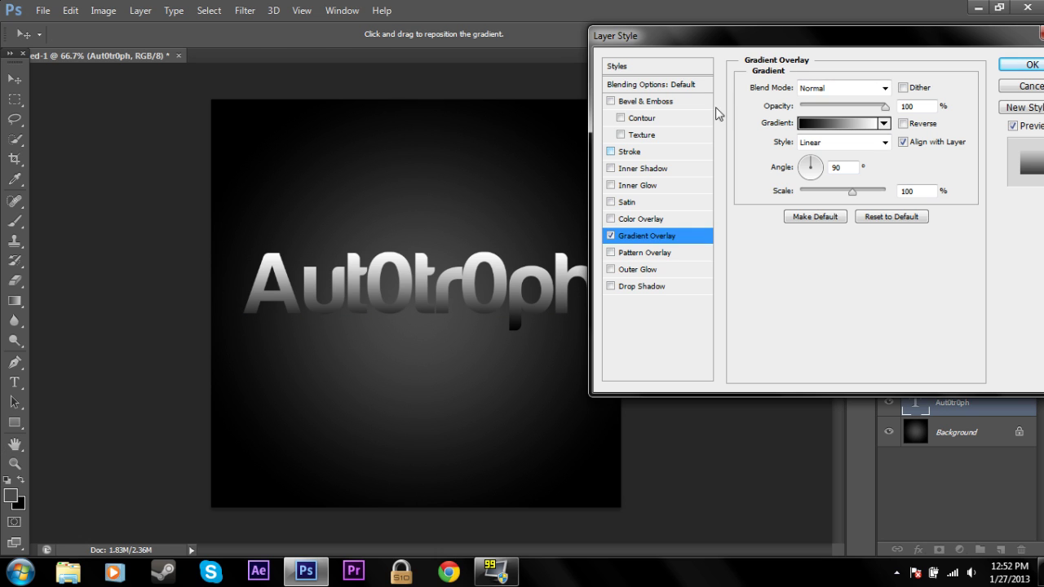
pyautogui.moveTo(780, 44); pyautogui.dragTo(709, 48)
pyautogui.click(758, 94)
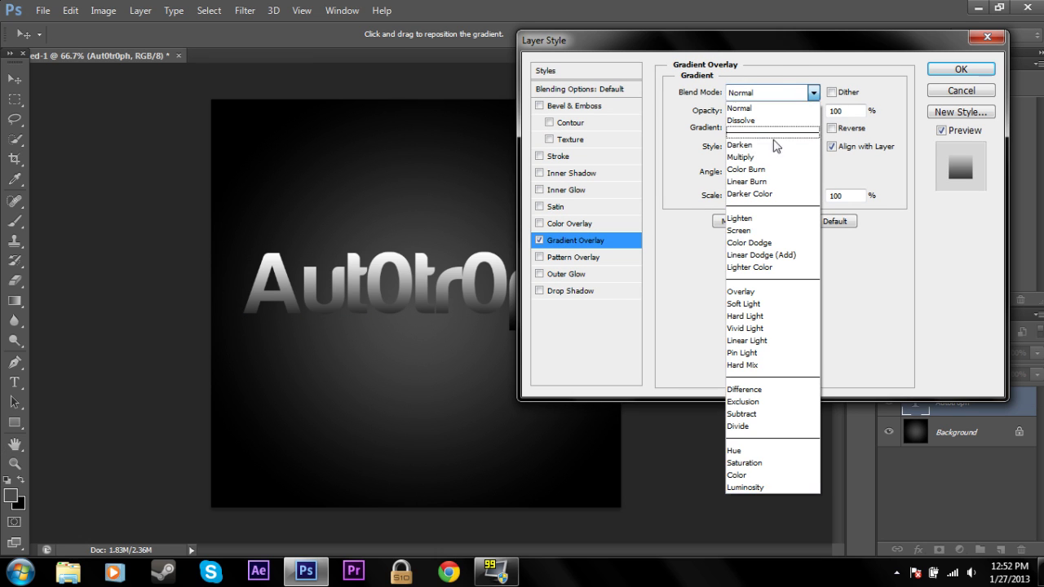
pyautogui.click(790, 45)
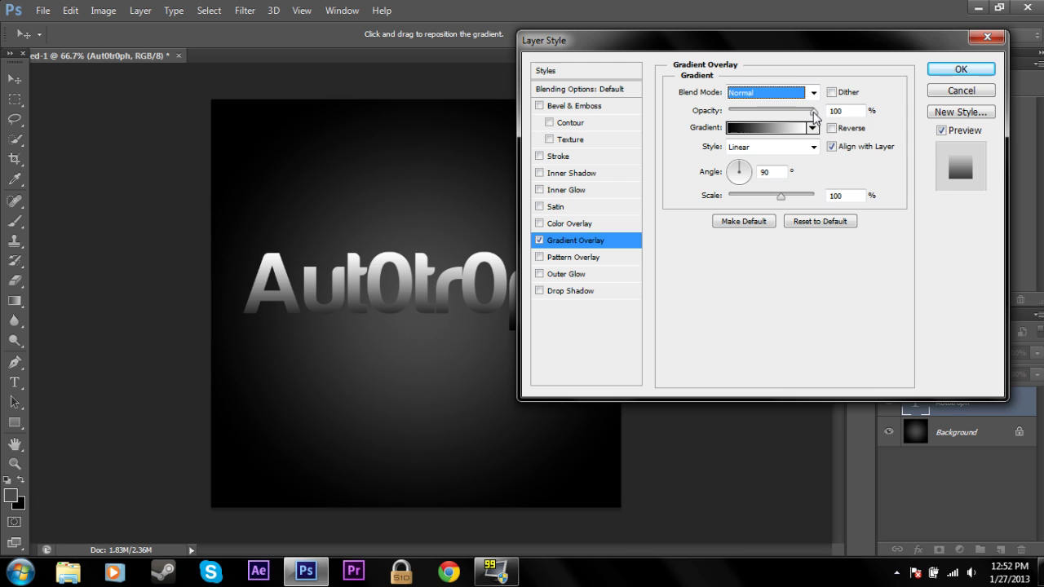
pyautogui.moveTo(813, 110)
pyautogui.mouseDown()
pyautogui.moveTo(783, 110)
pyautogui.moveTo(816, 110)
pyautogui.mouseUp()
pyautogui.click(788, 135)
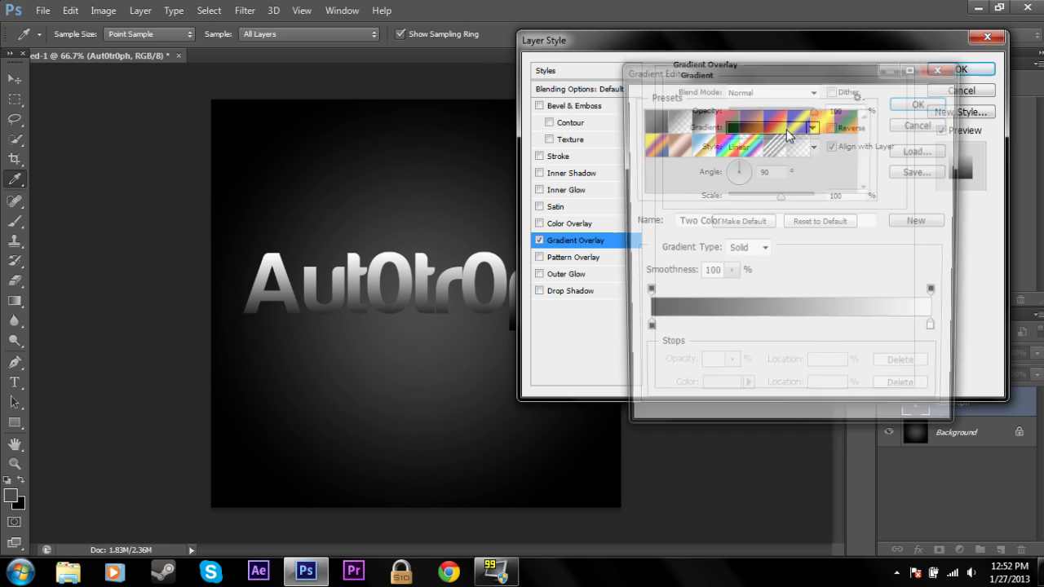
pyautogui.click(726, 147)
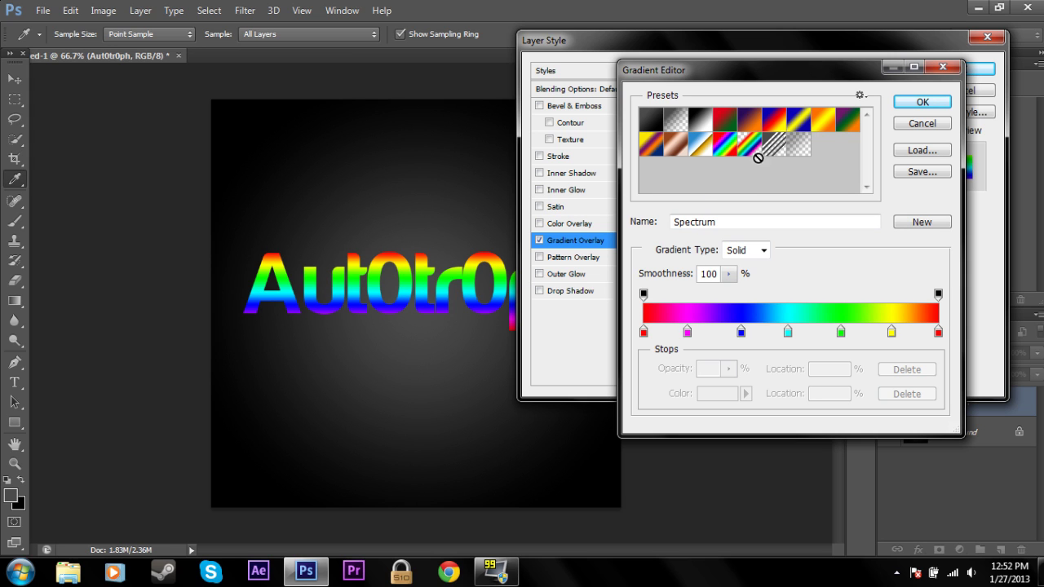
pyautogui.click(924, 103)
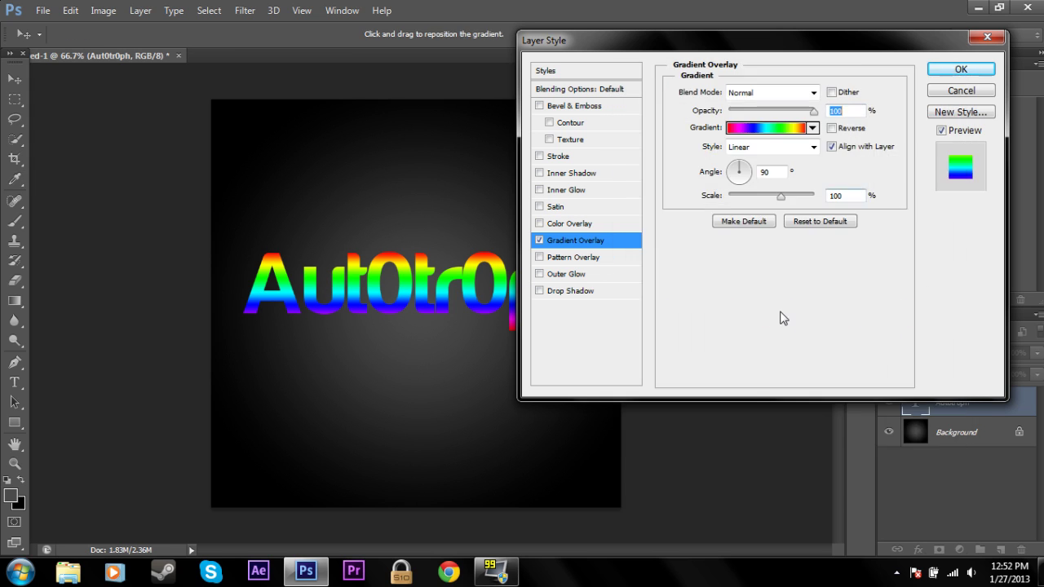
# Try the Radial, Angle and Reflected gradient styles, settling on Diamond.
pyautogui.click(770, 150)
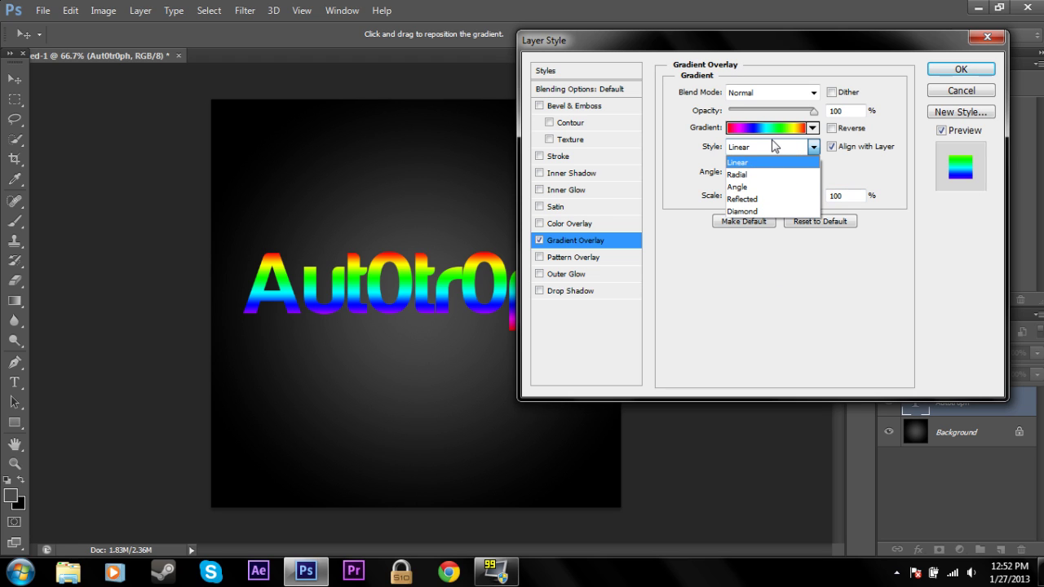
pyautogui.click(745, 176)
pyautogui.click(763, 149)
pyautogui.click(754, 177)
pyautogui.click(758, 148)
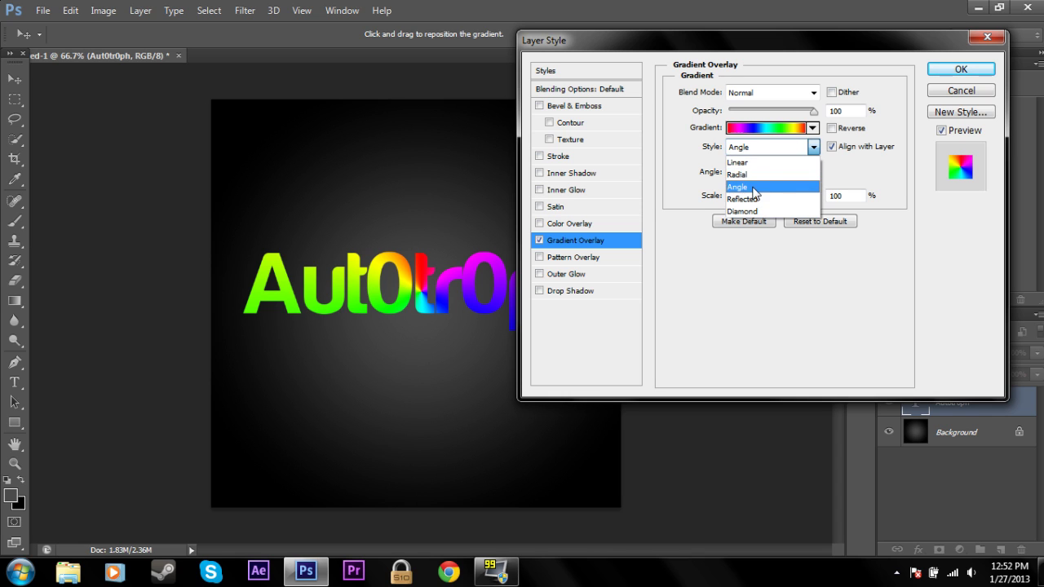
pyautogui.click(752, 199)
pyautogui.click(759, 151)
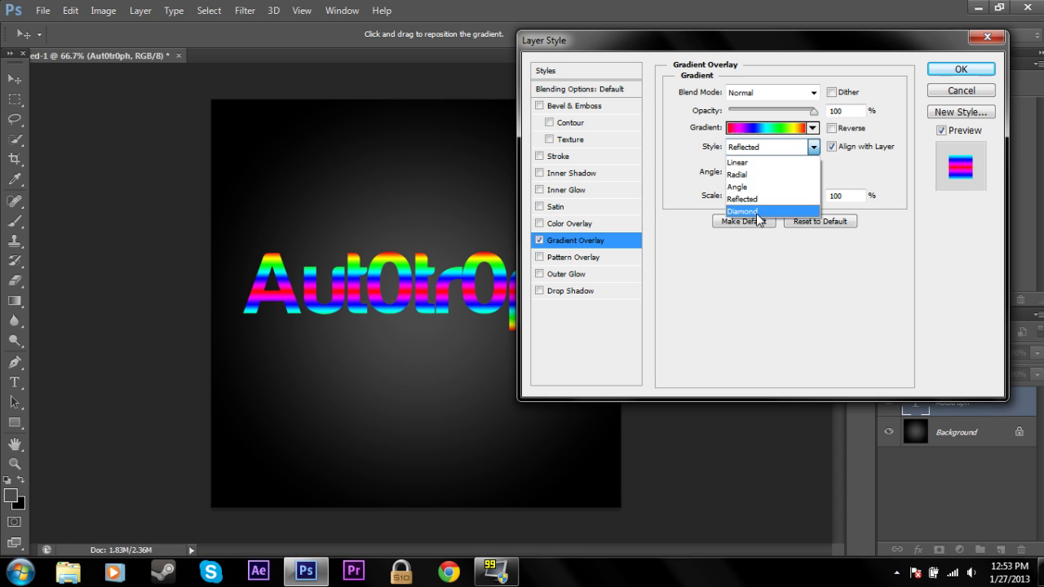
pyautogui.click(752, 202)
# Set the diamond gradient to 150% scale and a 167° angle.
pyautogui.moveTo(781, 197); pyautogui.dragTo(871, 204)
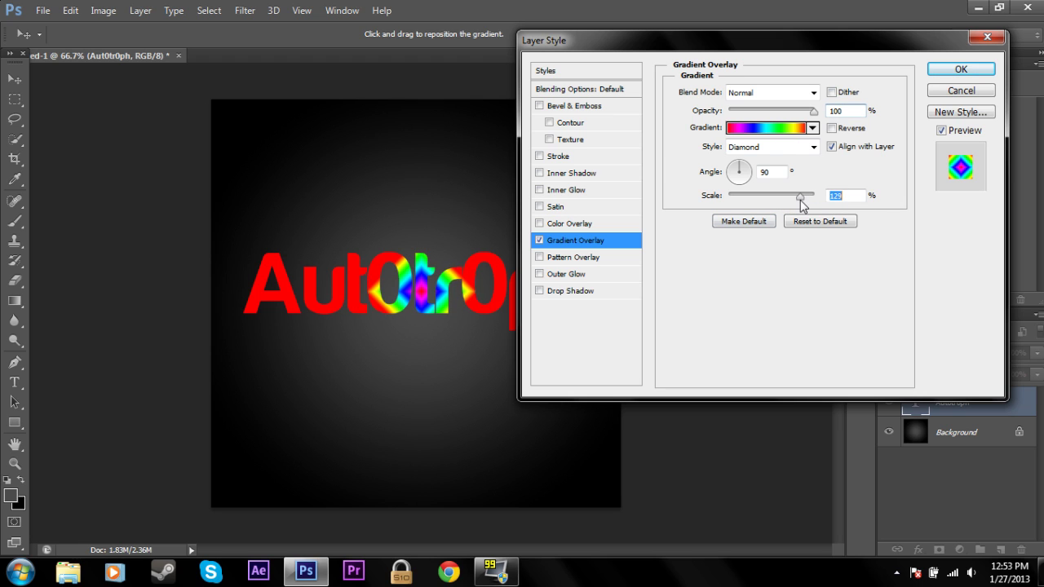
pyautogui.click(846, 198)
pyautogui.click(832, 130)
pyautogui.click(832, 131)
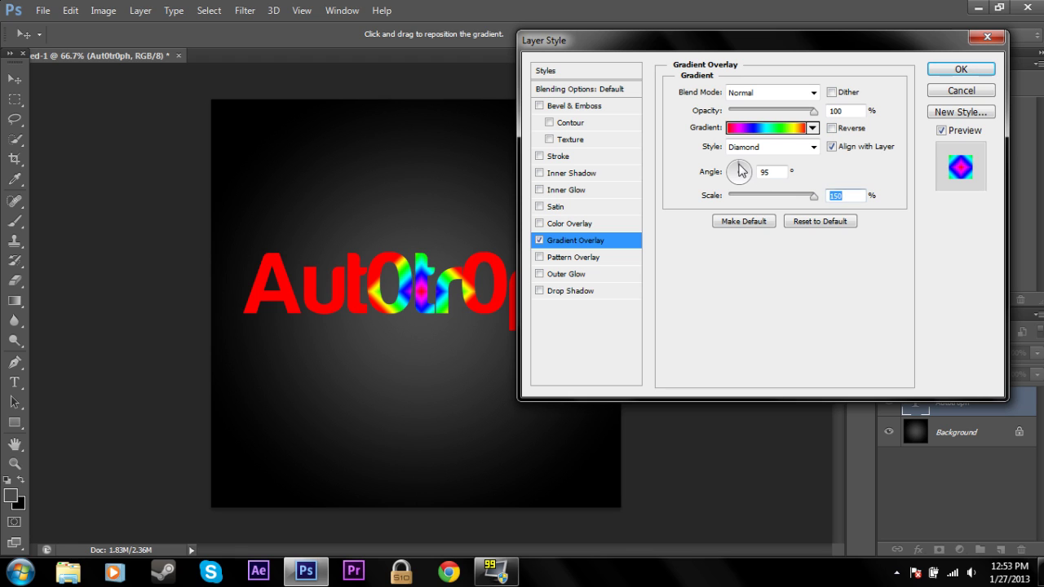
pyautogui.moveTo(739, 174); pyautogui.dragTo(731, 168)
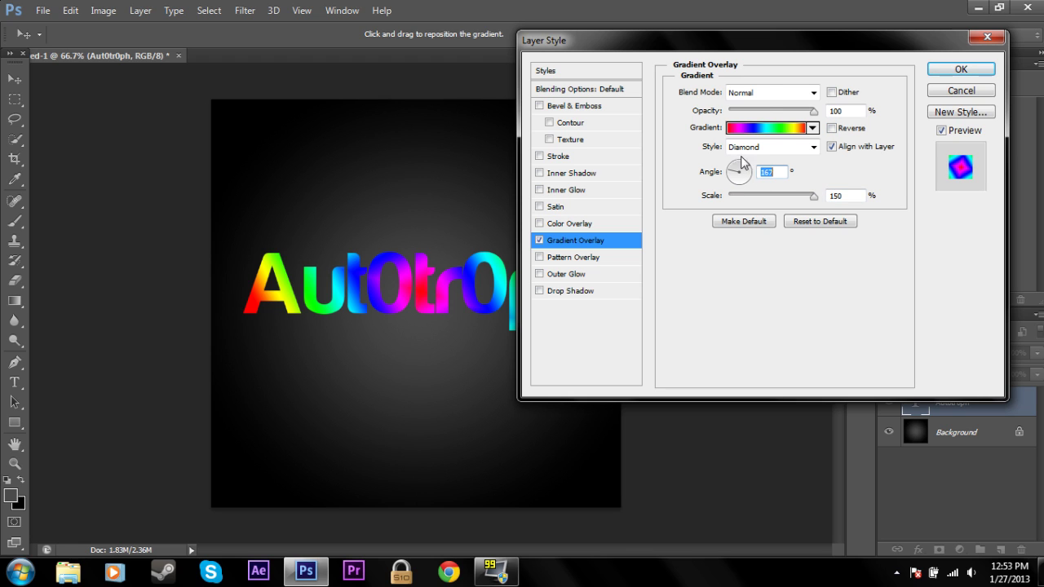
# Try a Pattern Overlay in place of the gradient, browse the patterns, then cancel all styles.
pyautogui.click(539, 240)
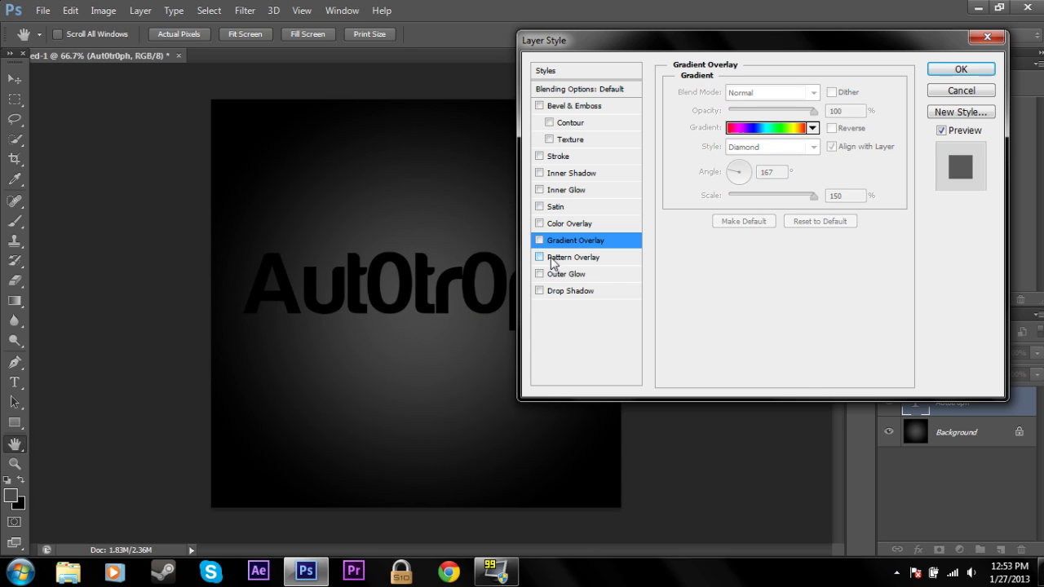
pyautogui.click(539, 257)
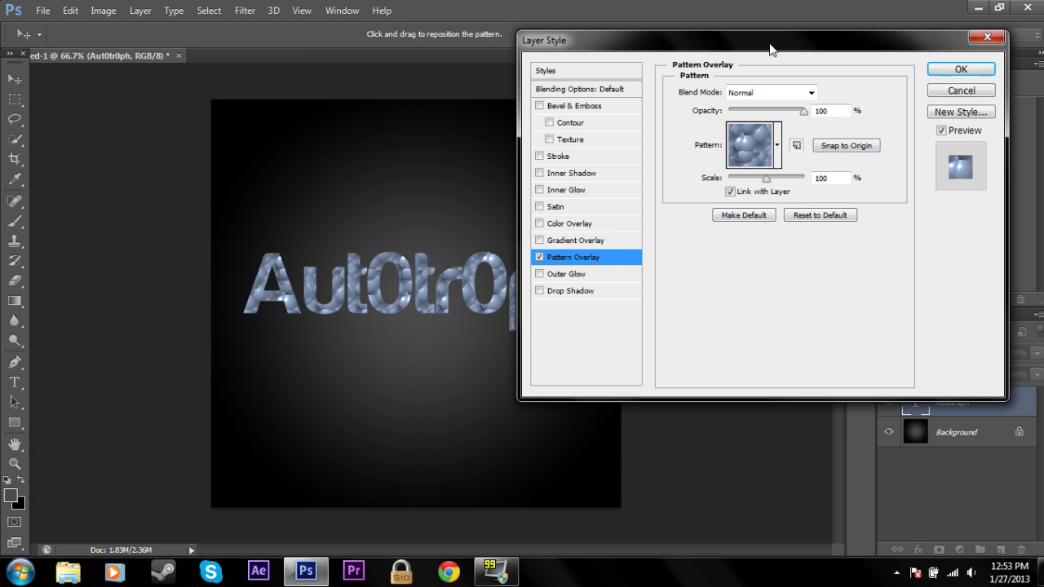
pyautogui.moveTo(771, 48); pyautogui.dragTo(800, 49)
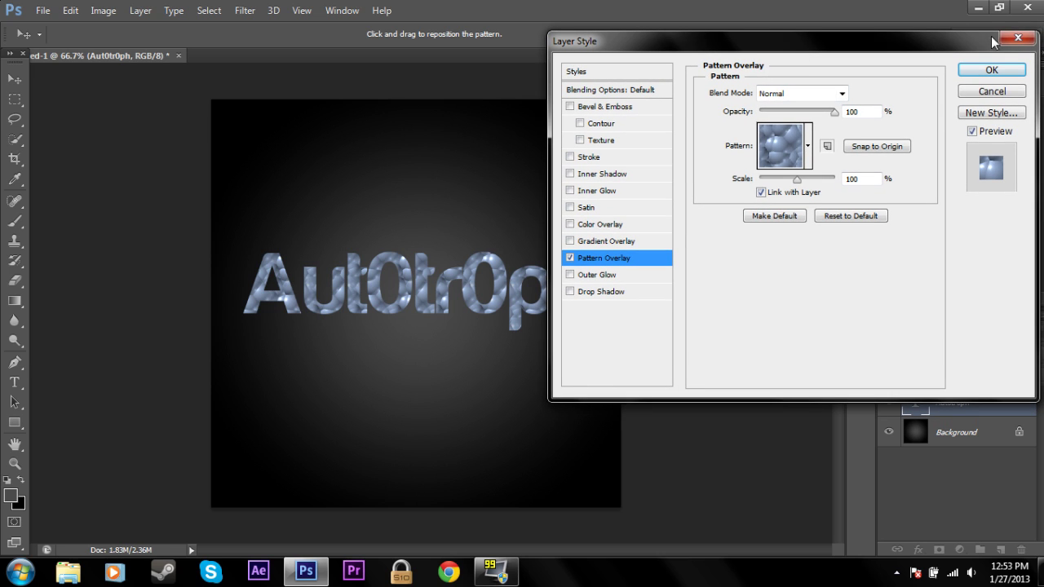
pyautogui.click(790, 155)
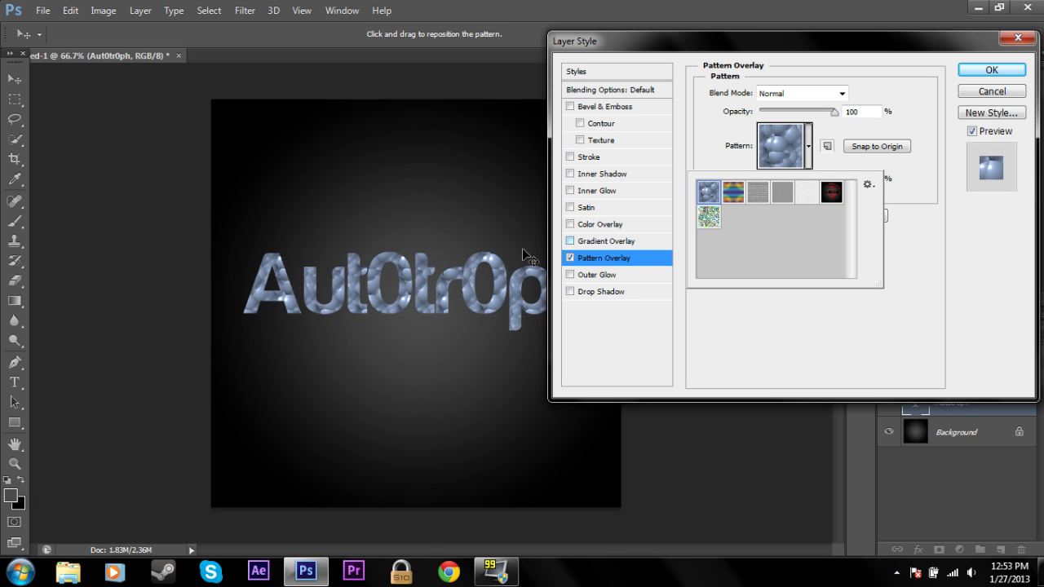
pyautogui.click(877, 323)
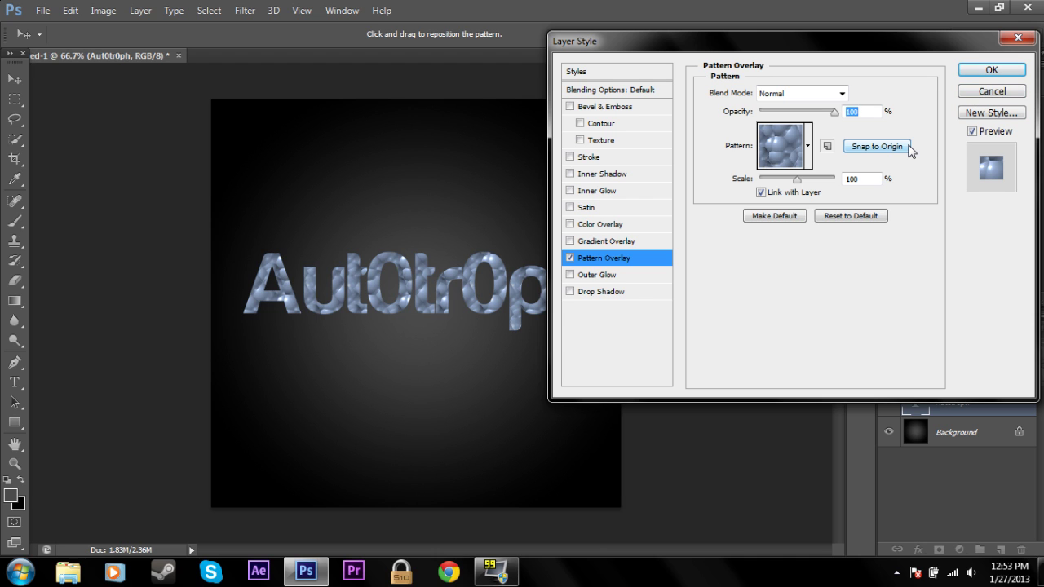
pyautogui.click(991, 91)
# Create a new document and convert its Background to Layer 0 at 0% opacity.
pyautogui.click(43, 11)
pyautogui.click(55, 26)
pyautogui.press('Return')
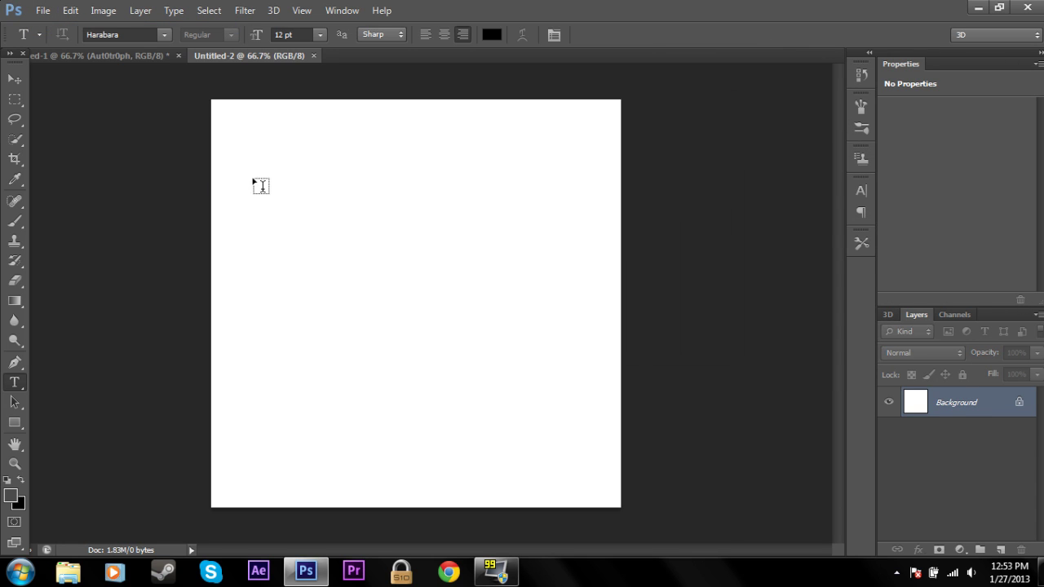
pyautogui.press('b')
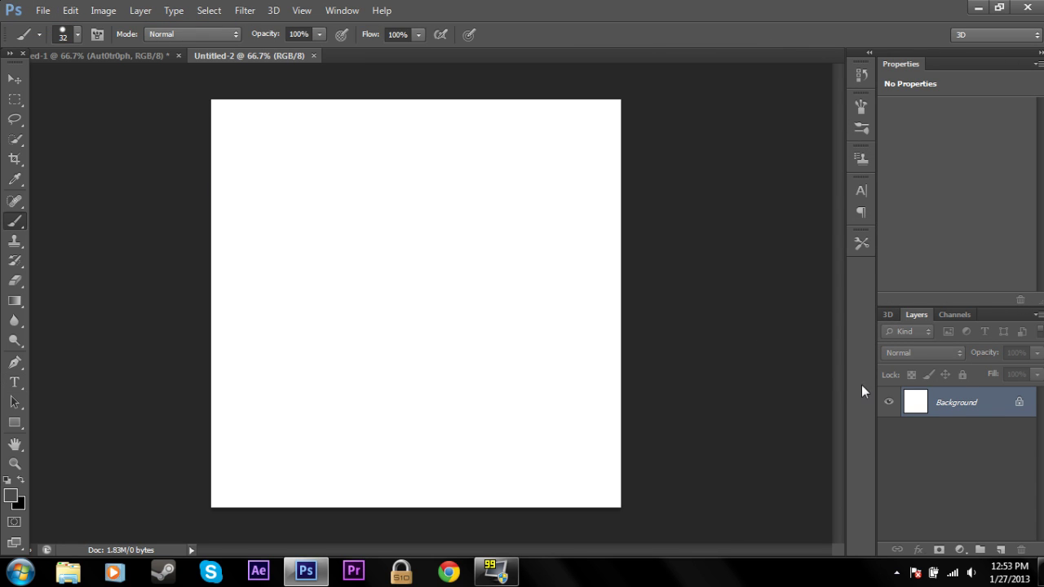
pyautogui.doubleClick(946, 403)
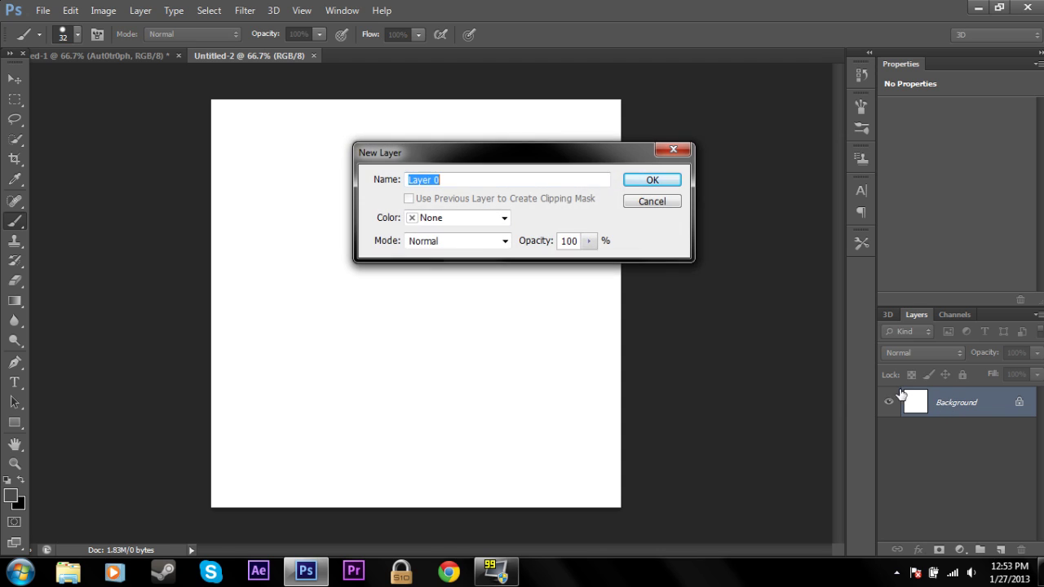
pyautogui.click(588, 240)
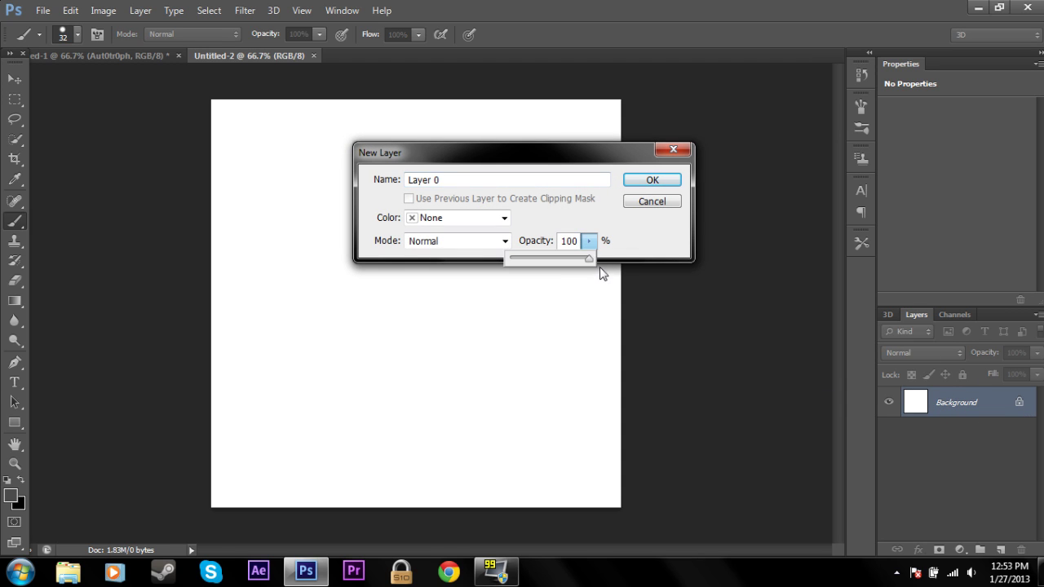
pyautogui.moveTo(585, 258); pyautogui.dragTo(450, 269)
pyautogui.click(649, 181)
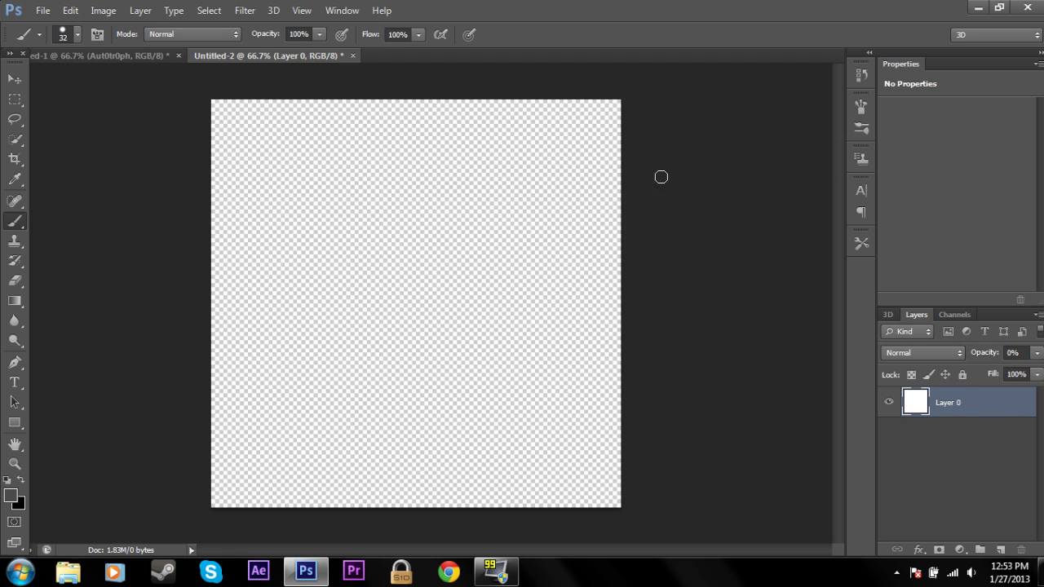
# Set the foreground colour to green 24ff00 and the background to blue 000cff.
pyautogui.click(10, 495)
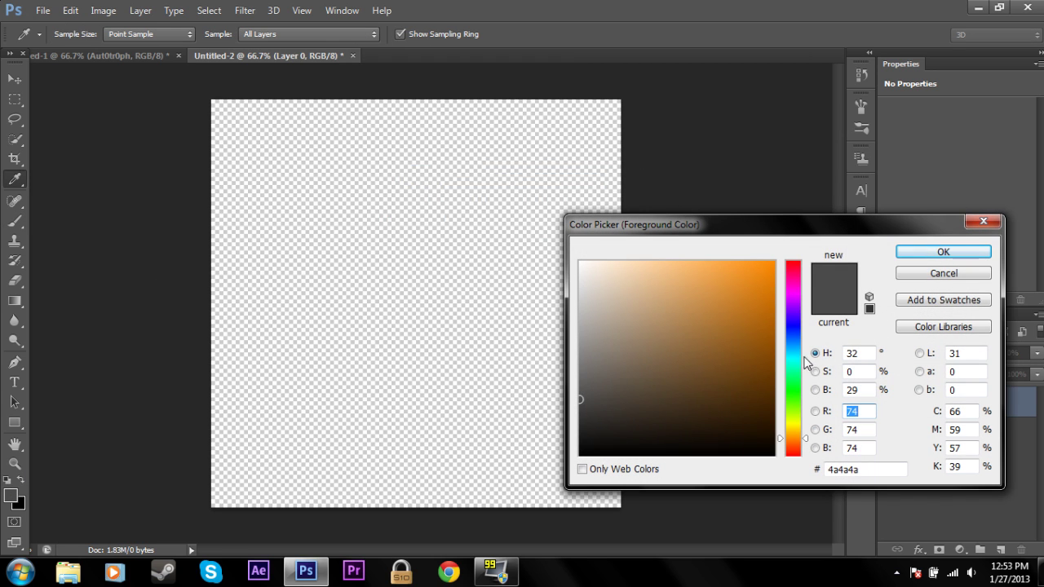
pyautogui.click(799, 397)
pyautogui.click(774, 263)
pyautogui.click(943, 251)
pyautogui.press('b')
pyautogui.click(20, 505)
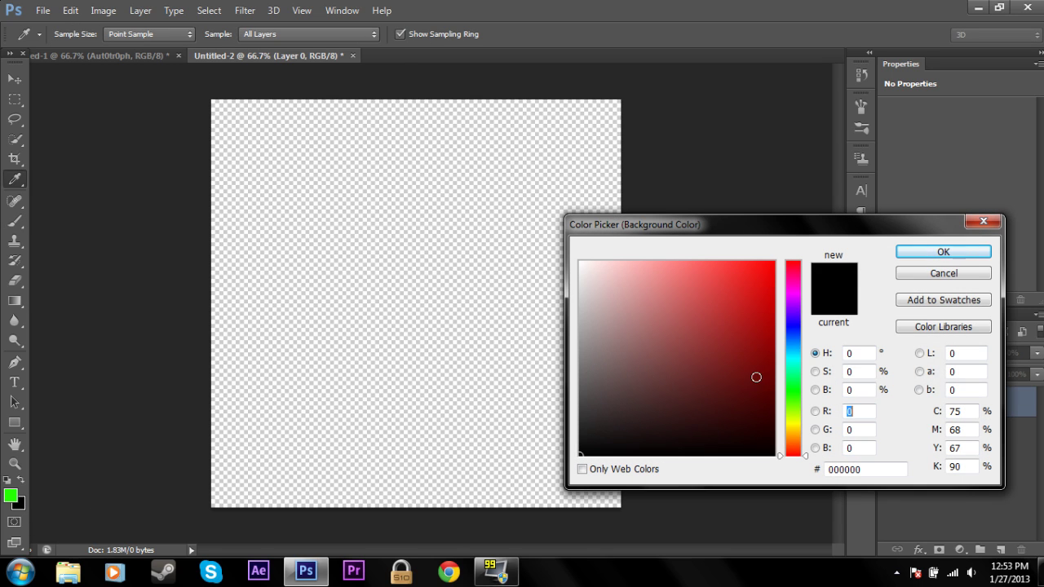
pyautogui.moveTo(790, 330); pyautogui.dragTo(791, 327)
pyautogui.click(774, 263)
pyautogui.click(943, 253)
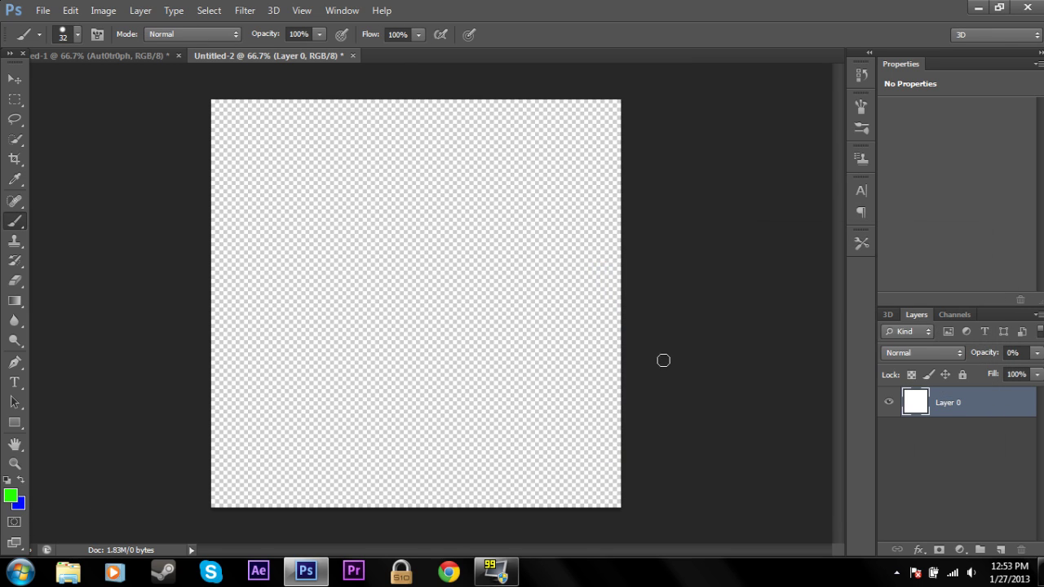
# Review the brush's 100% size jitter, 1000% scatter and hue jitter, then add Layer 1.
pyautogui.rightClick(531, 258)
pyautogui.click(821, 145)
pyautogui.click(861, 108)
pyautogui.click(617, 168)
pyautogui.click(612, 151)
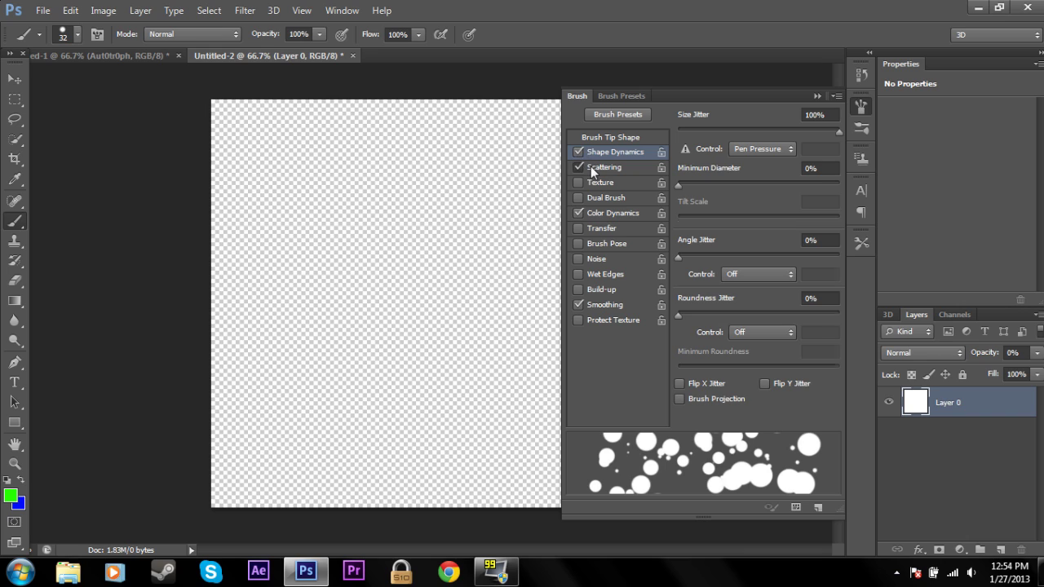
pyautogui.click(591, 166)
pyautogui.click(606, 216)
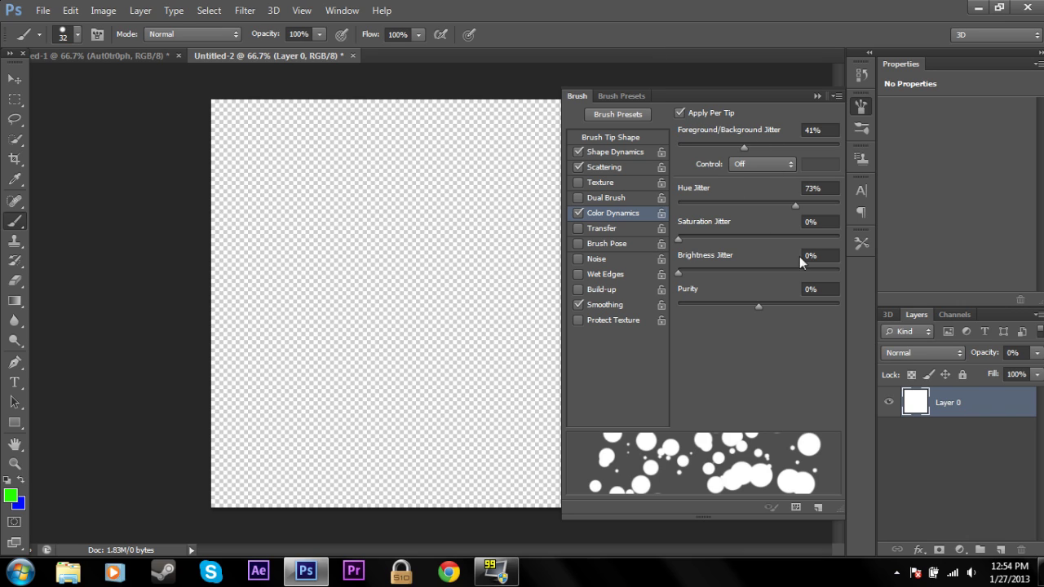
pyautogui.click(622, 166)
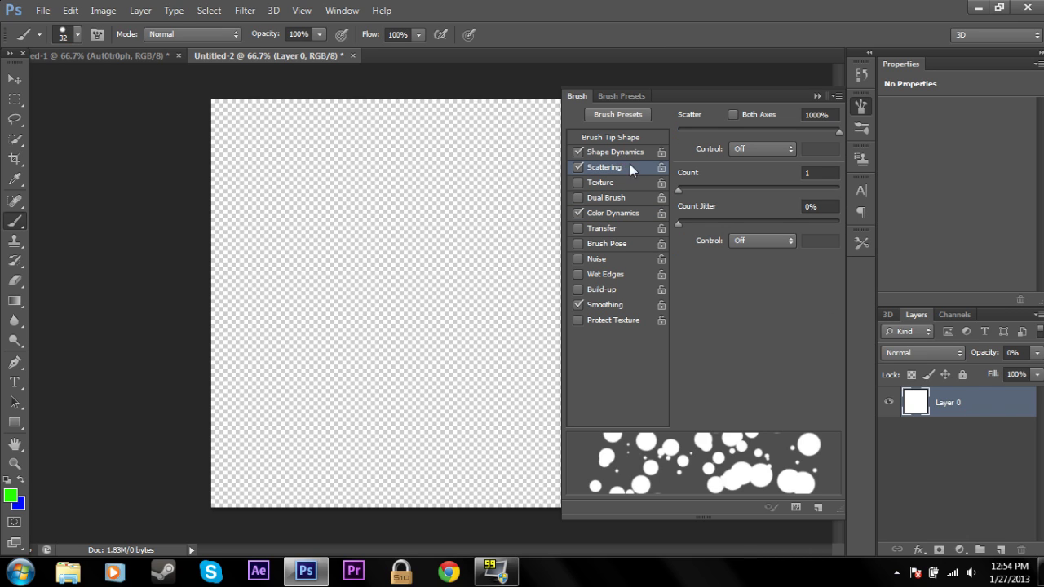
pyautogui.click(612, 153)
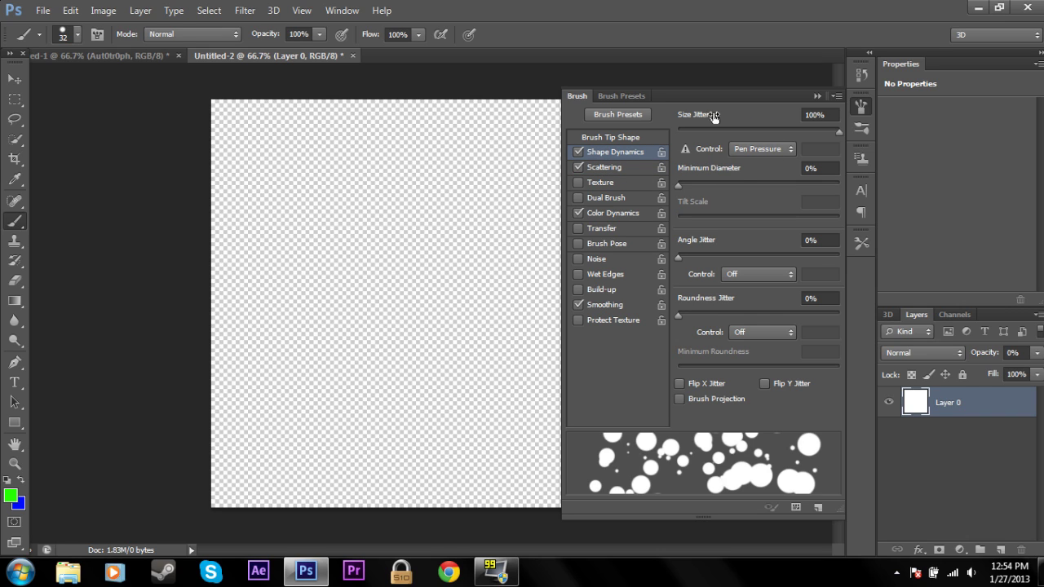
pyautogui.click(616, 168)
pyautogui.click(618, 214)
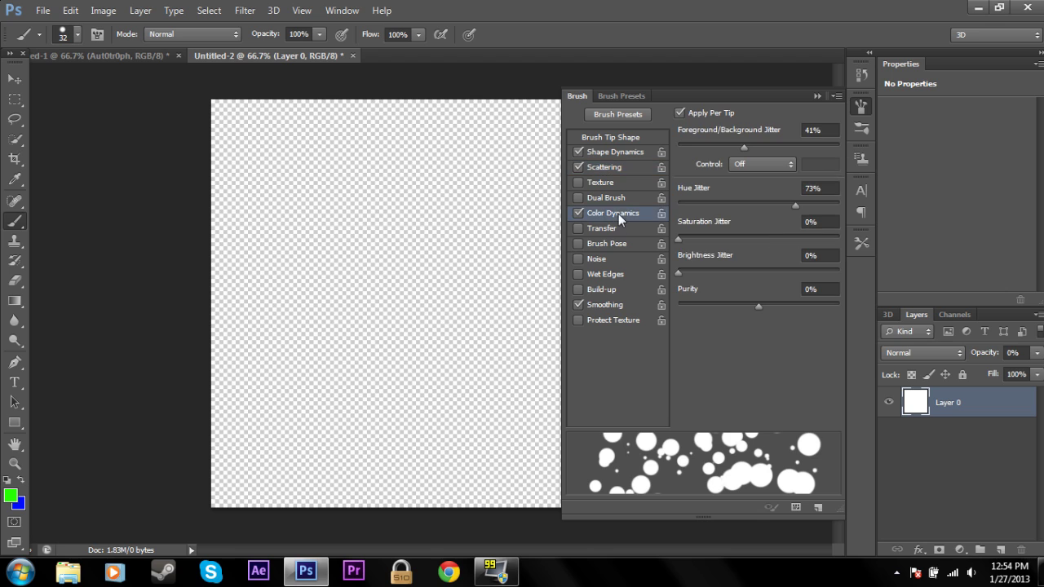
pyautogui.hotkey('ctrl', 'shift', 'alt', 'n')
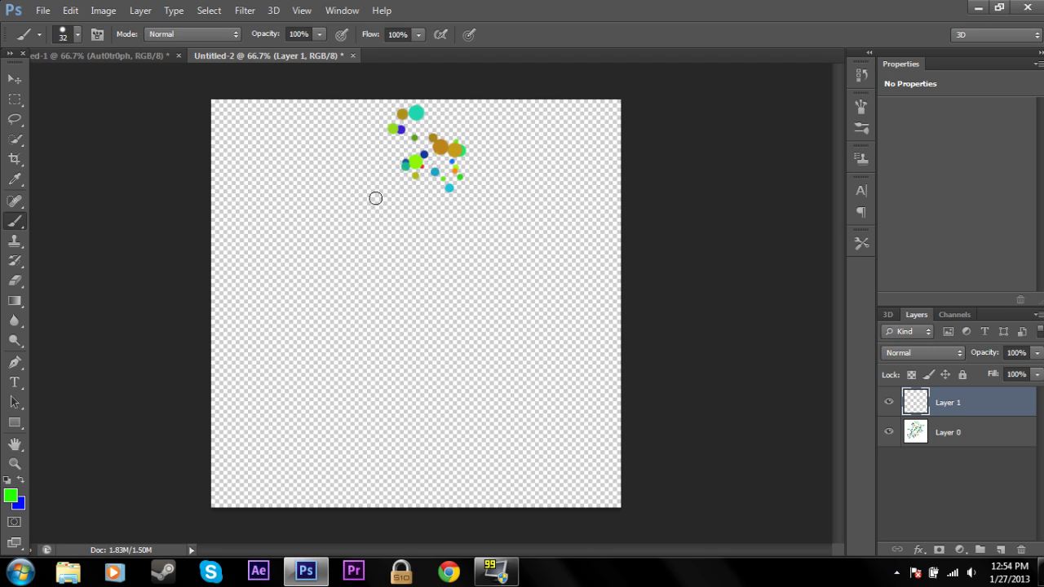
# Paint multicoloured dots across Layer 1 and define them as the pattern 'Bubbles'.
pyautogui.moveTo(366, 211)
pyautogui.mouseDown()
pyautogui.moveTo(340, 466)
pyautogui.moveTo(550, 236)
pyautogui.moveTo(247, 196)
pyautogui.moveTo(512, 489)
pyautogui.moveTo(350, 235)
pyautogui.moveTo(660, 442)
pyautogui.moveTo(538, 301)
pyautogui.moveTo(654, 241)
pyautogui.moveTo(634, 217)
pyautogui.moveTo(588, 310)
pyautogui.mouseUp()
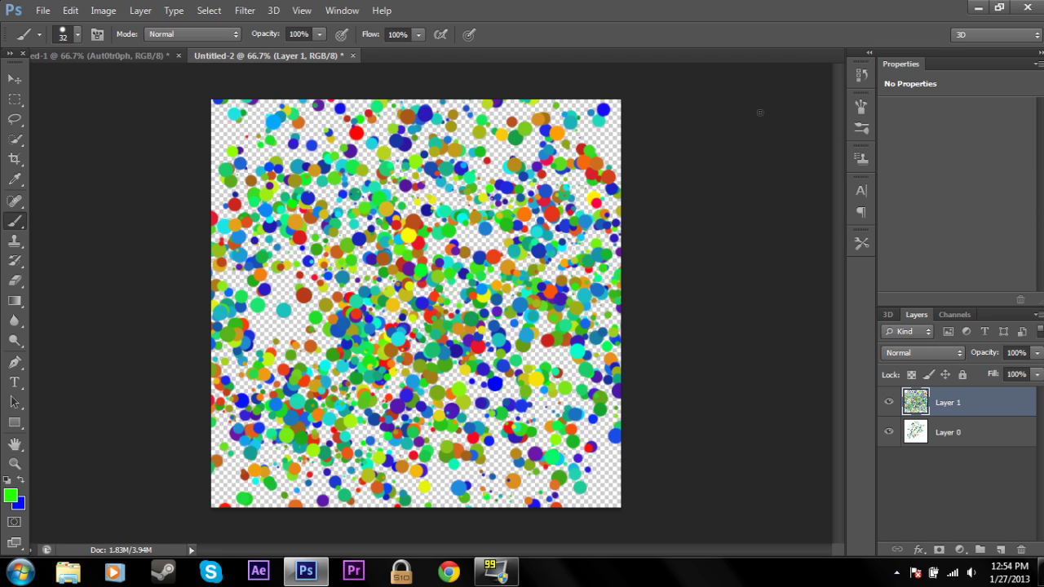
pyautogui.click(70, 10)
pyautogui.click(206, 361)
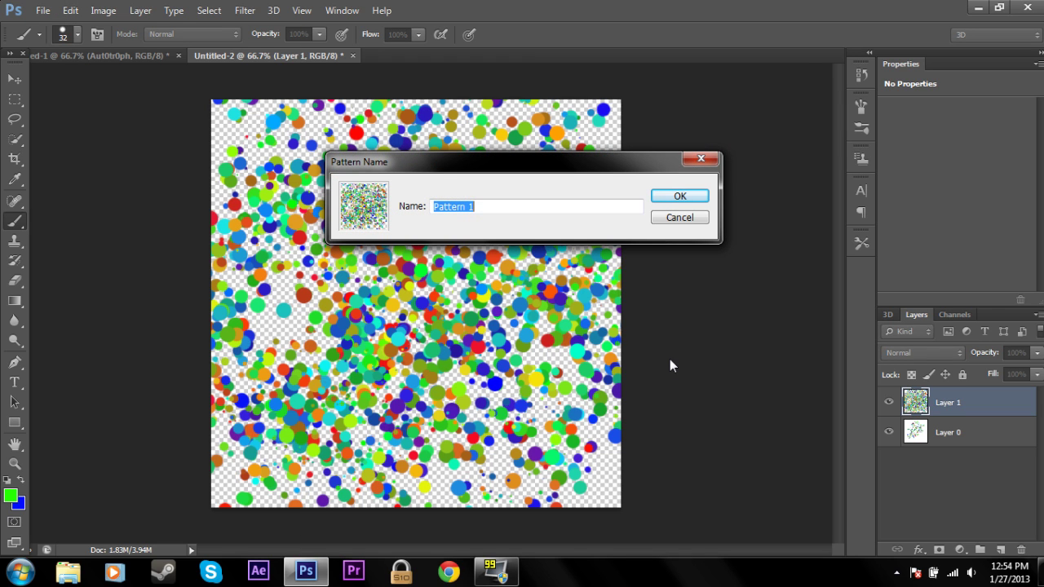
pyautogui.write('Bubbles')
pyautogui.click(687, 197)
# Open Blending Options for the Aut0tr0ph layer and enable a colourful dots Pattern Overlay.
pyautogui.click(109, 54)
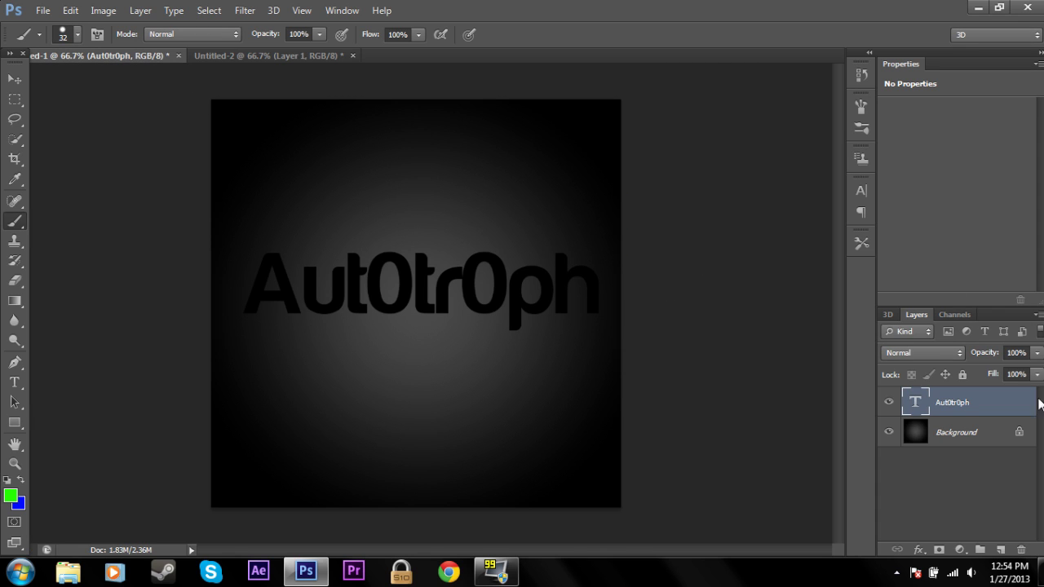
pyautogui.rightClick(950, 402)
pyautogui.click(687, 86)
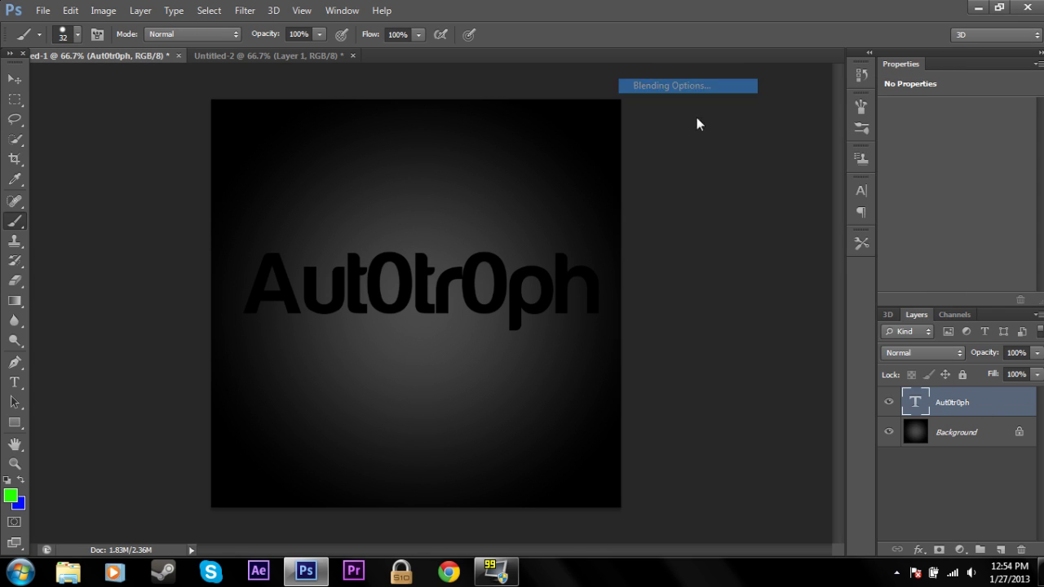
pyautogui.click(570, 257)
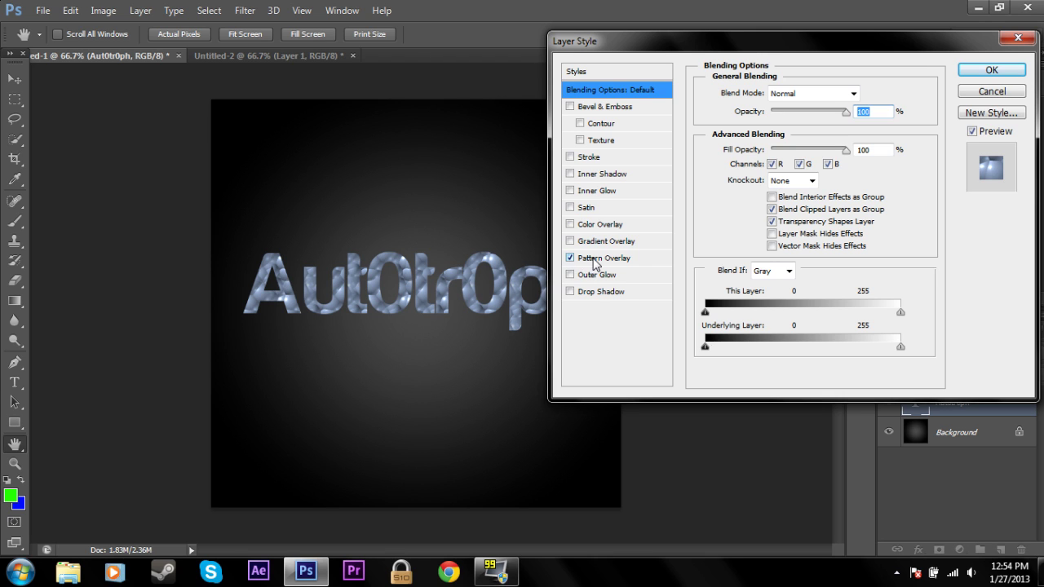
pyautogui.click(596, 259)
pyautogui.click(809, 146)
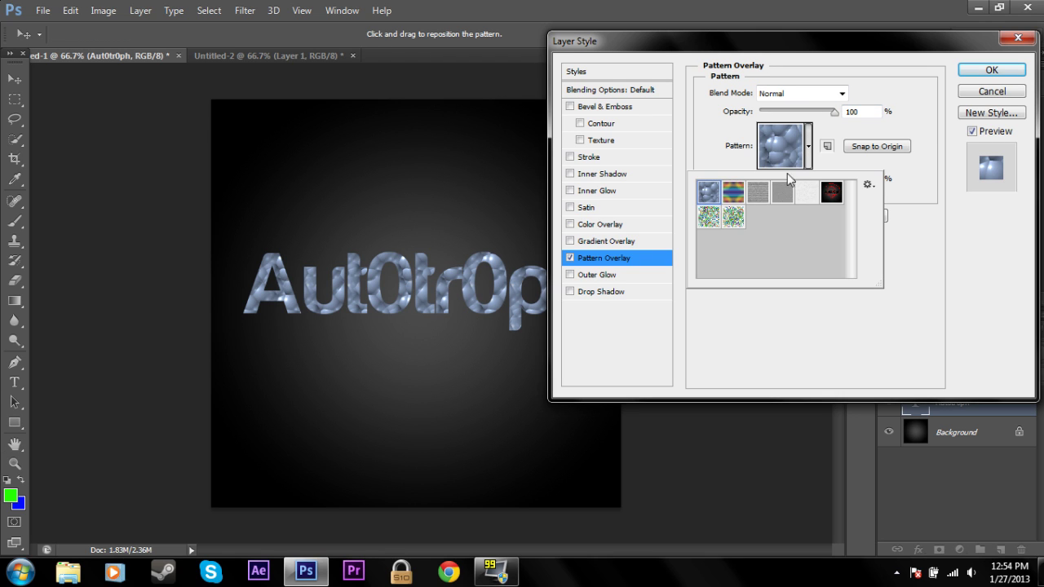
pyautogui.click(734, 219)
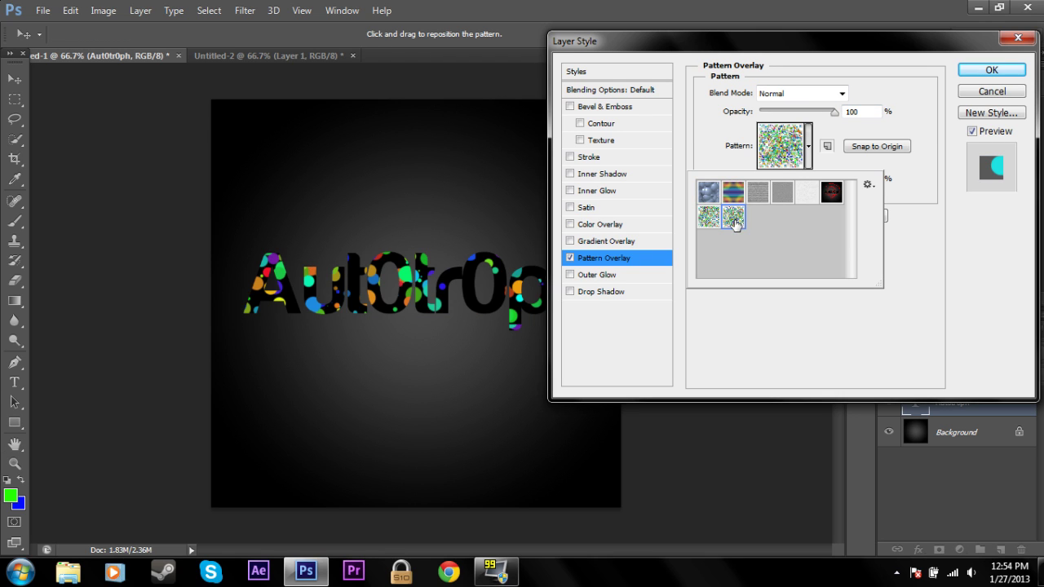
pyautogui.click(873, 334)
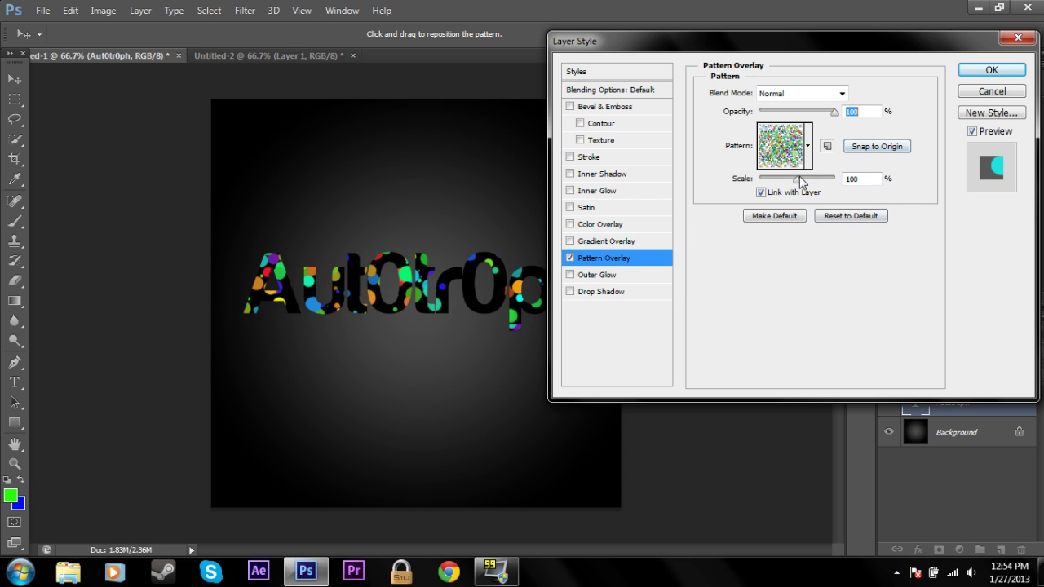
# Try the dots pattern at 73%, about full and a smaller scale, keeping Normal blend and 100% opacity.
pyautogui.moveTo(801, 183); pyautogui.dragTo(790, 183)
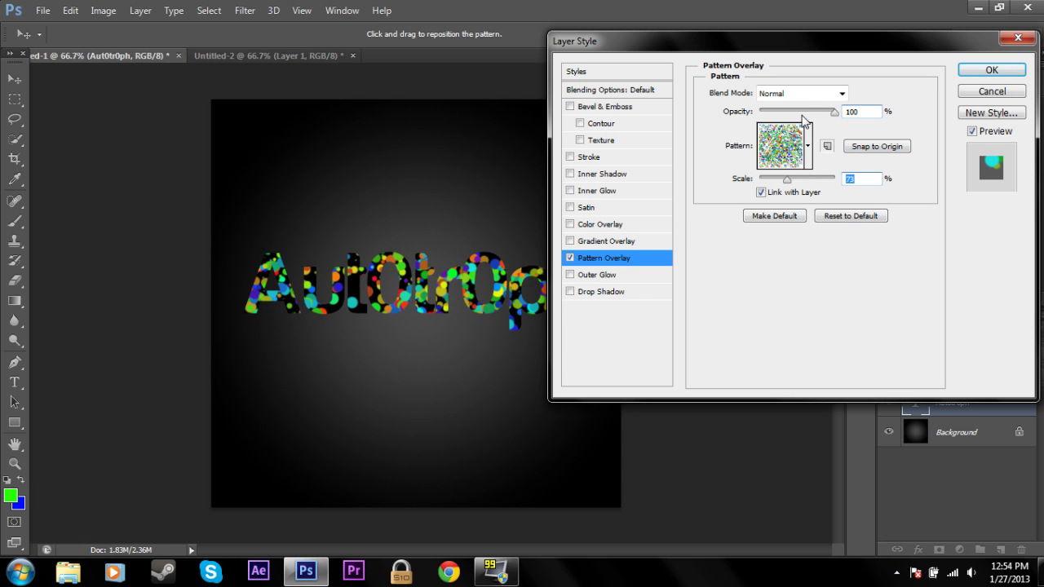
pyautogui.moveTo(834, 111); pyautogui.dragTo(854, 117)
pyautogui.click(829, 99)
pyautogui.click(795, 93)
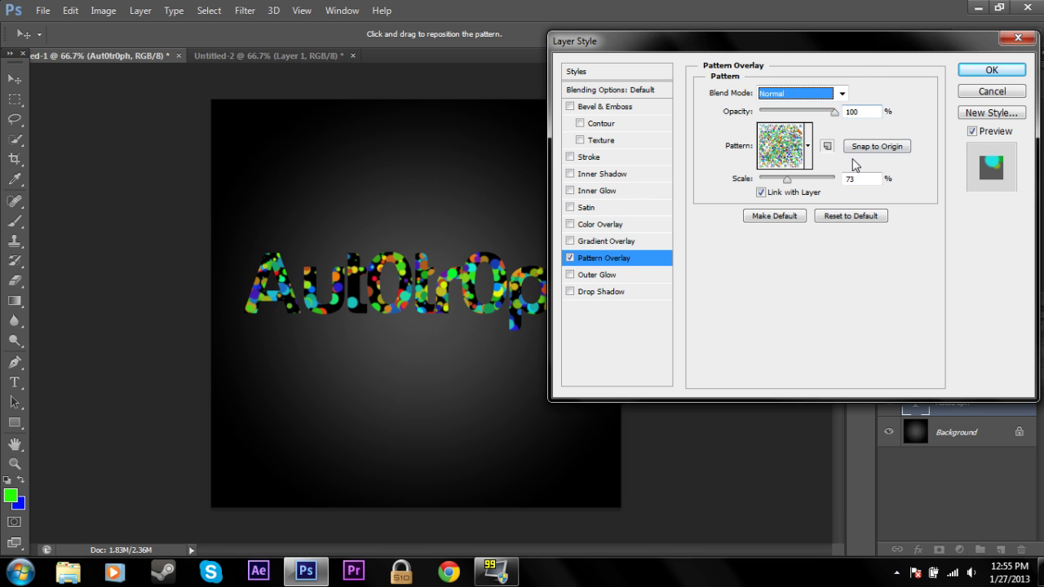
pyautogui.click(797, 181)
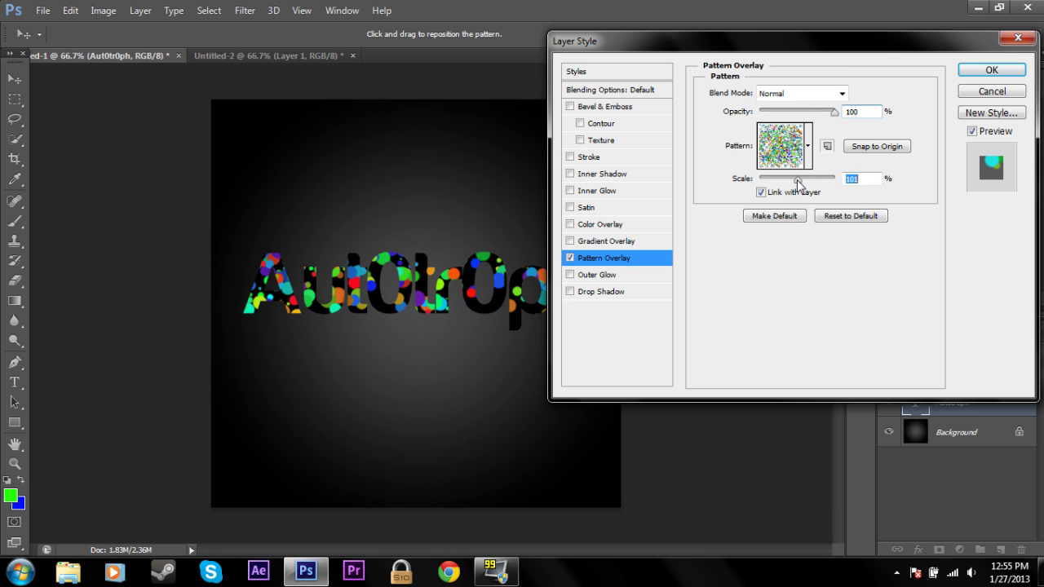
pyautogui.moveTo(835, 42)
pyautogui.mouseDown()
pyautogui.moveTo(654, 146)
pyautogui.moveTo(815, 437)
pyautogui.moveTo(826, 33)
pyautogui.mouseUp()
pyautogui.moveTo(787, 159); pyautogui.dragTo(776, 160)
pyautogui.moveTo(824, 20); pyautogui.dragTo(838, 89)
# Remove the Pattern Overlay, try a pale Outer Glow and Inner Glow, then turn both off.
pyautogui.click(576, 306)
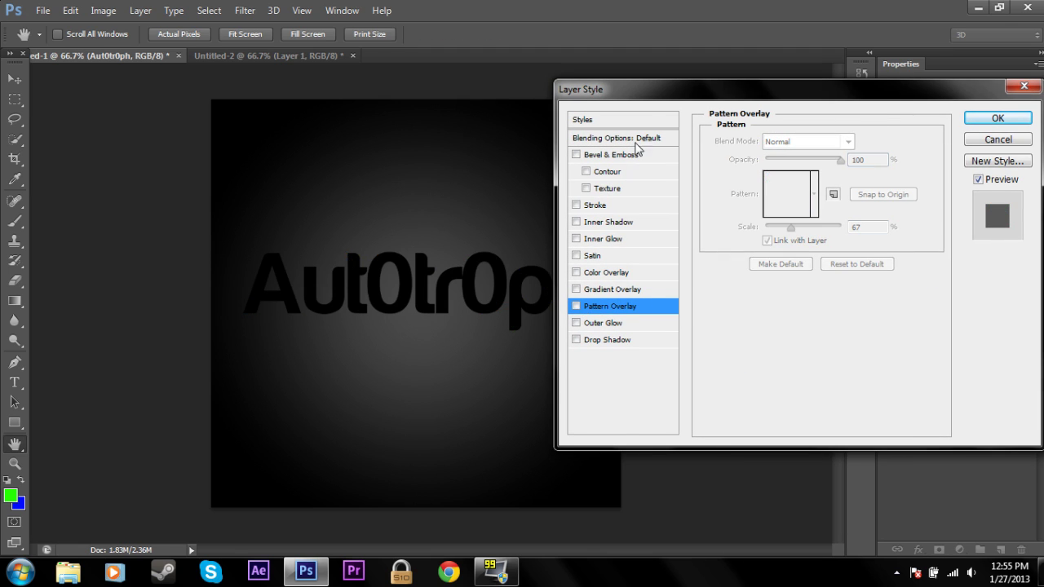
pyautogui.click(577, 275)
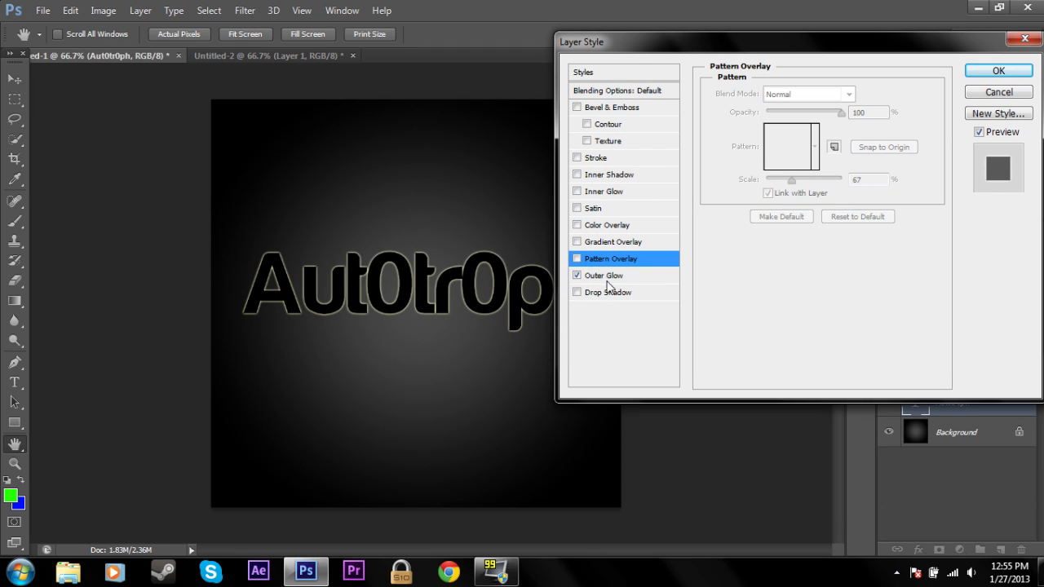
pyautogui.click(611, 277)
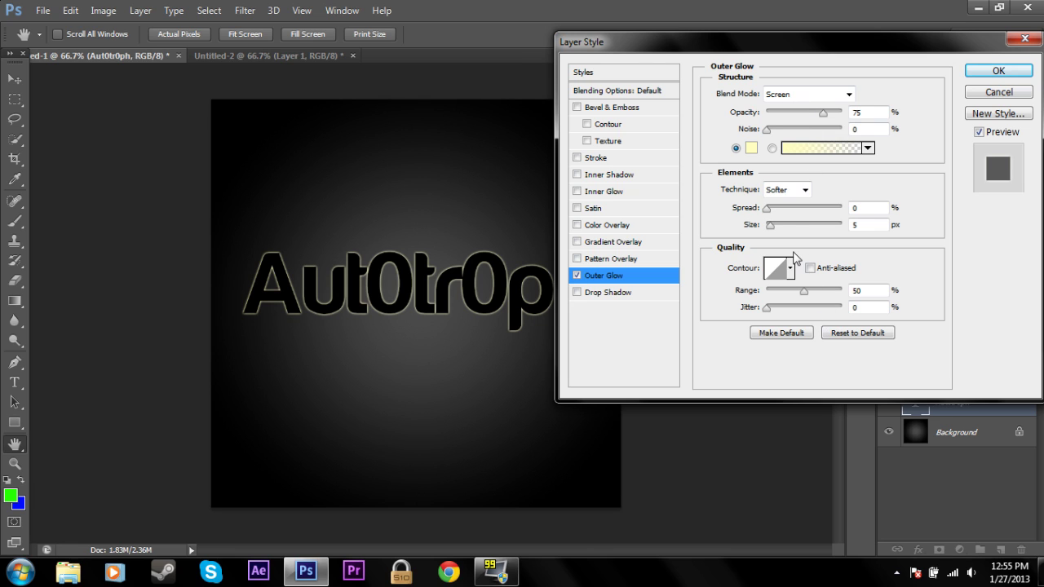
pyautogui.click(578, 192)
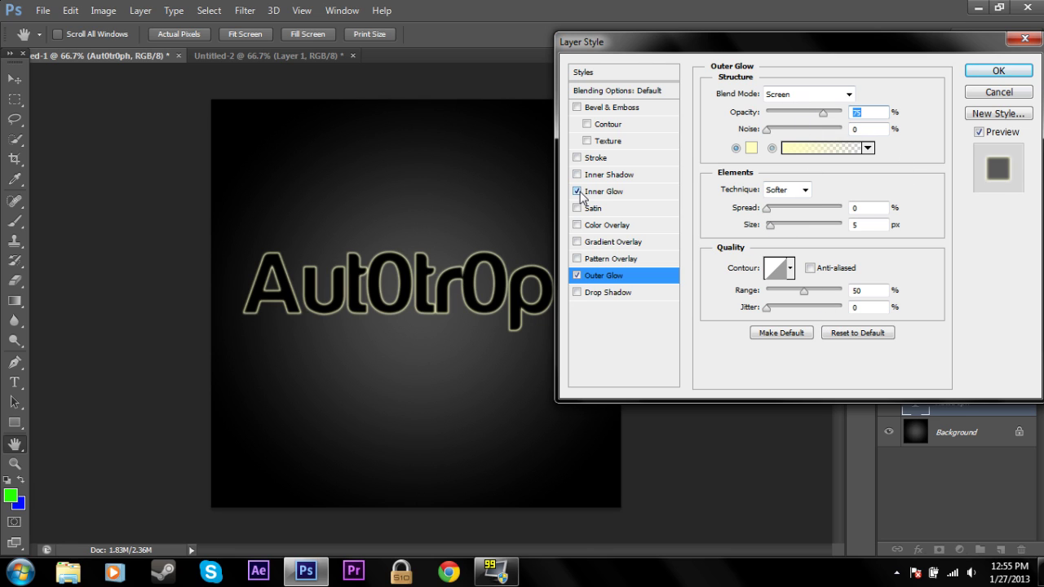
pyautogui.click(578, 192)
pyautogui.click(612, 276)
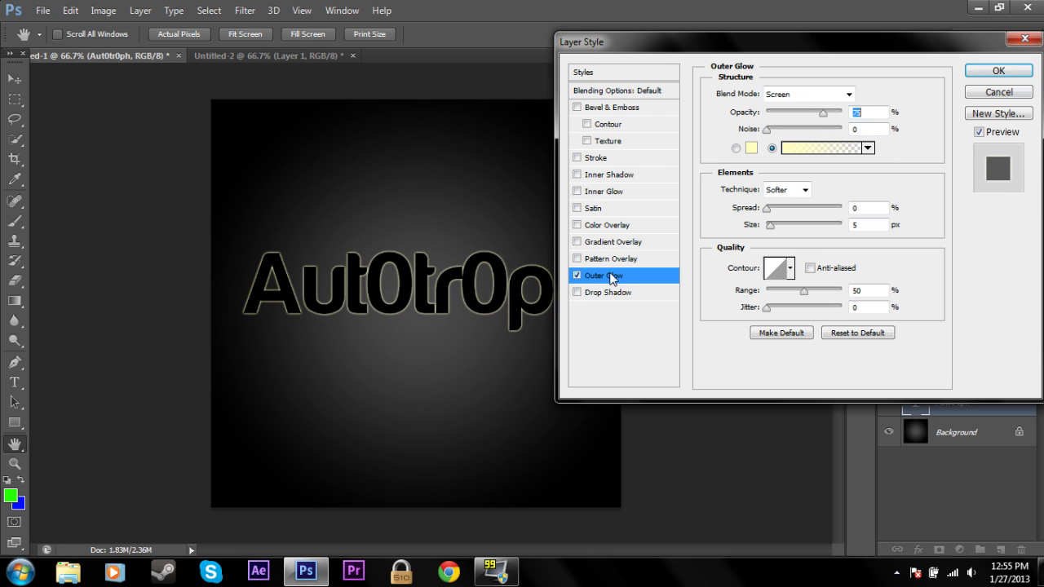
pyautogui.click(578, 277)
# Enable Drop Shadow on the text and set its opacity to 100%.
pyautogui.click(577, 293)
pyautogui.click(628, 293)
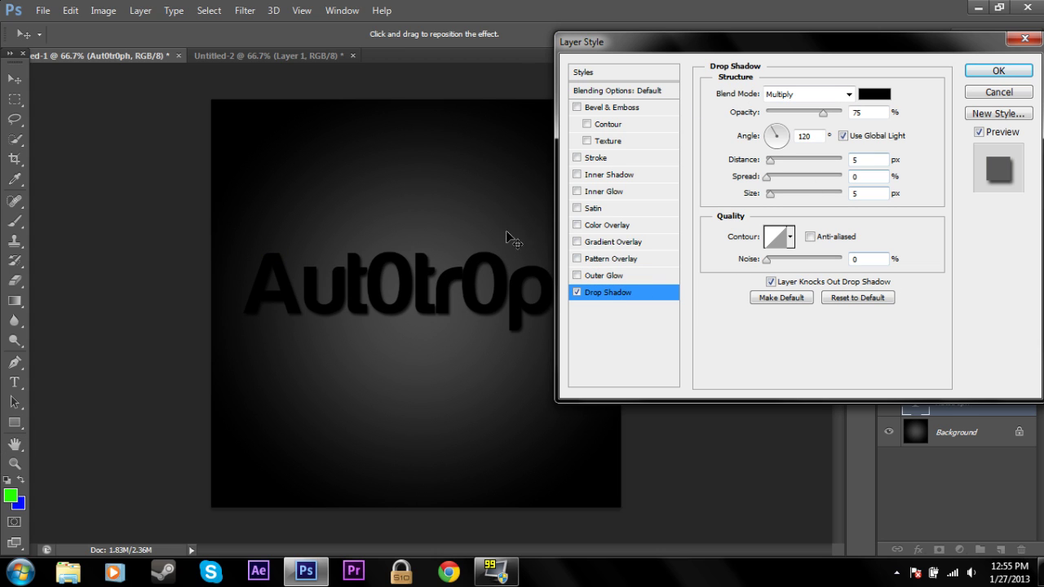
pyautogui.moveTo(750, 51); pyautogui.dragTo(750, 34)
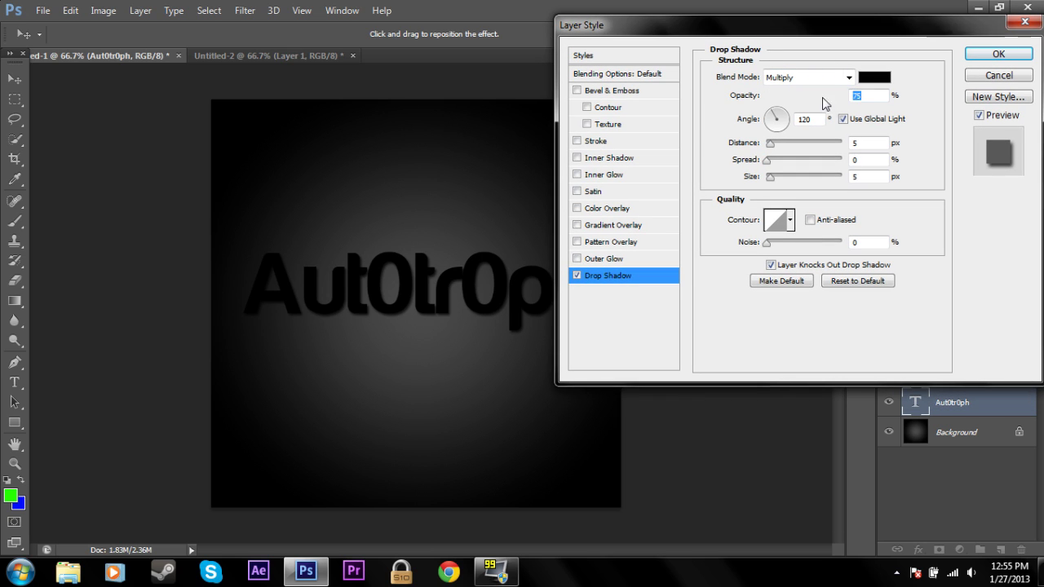
pyautogui.doubleClick(858, 96)
pyautogui.write('100')
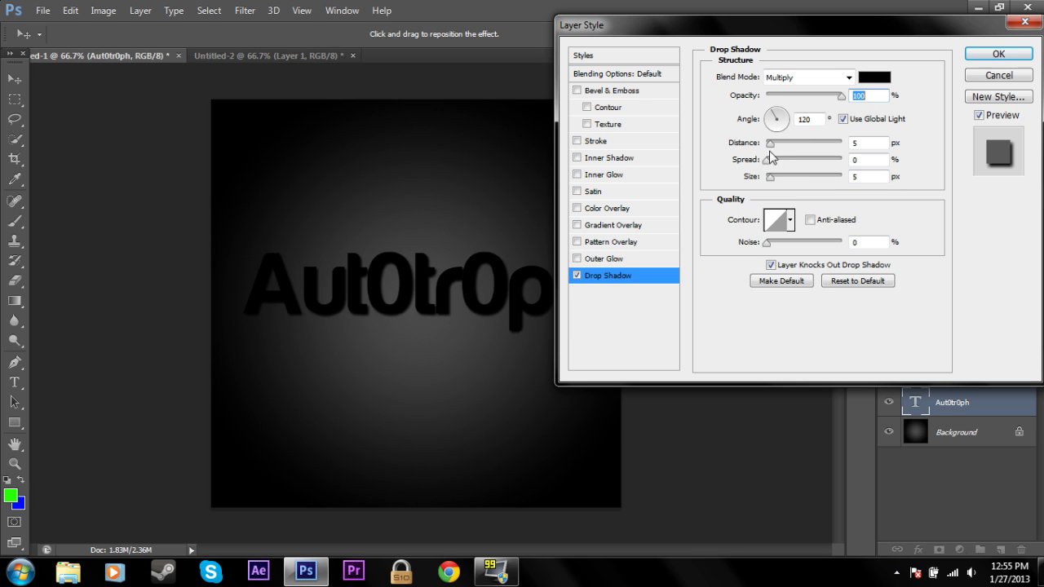
# Set the drop shadow to red with 45 px distance, 42° angle and 15% spread.
pyautogui.moveTo(769, 143); pyautogui.dragTo(801, 149)
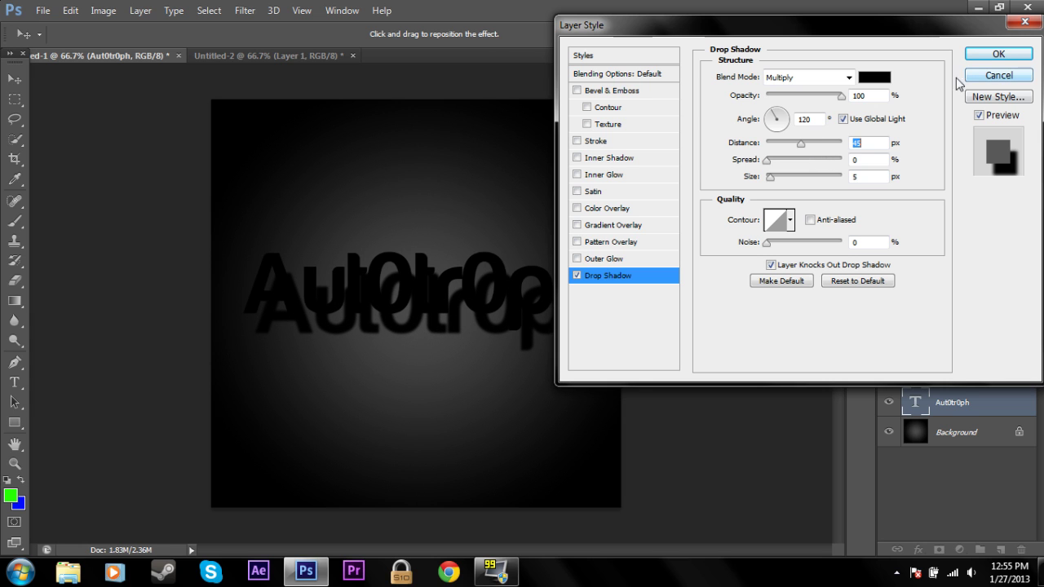
pyautogui.click(875, 78)
pyautogui.write('255')
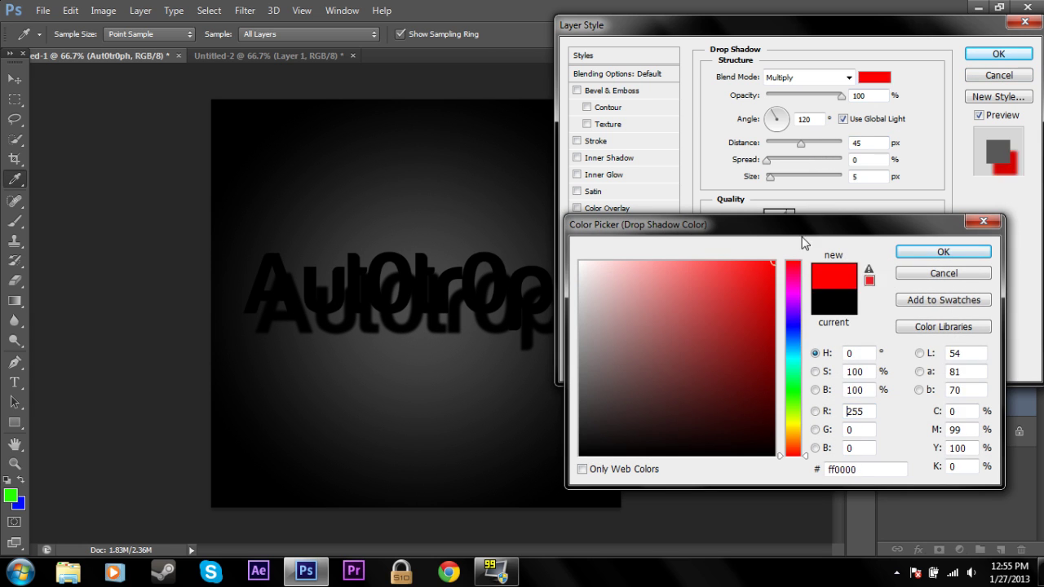
pyautogui.click(917, 253)
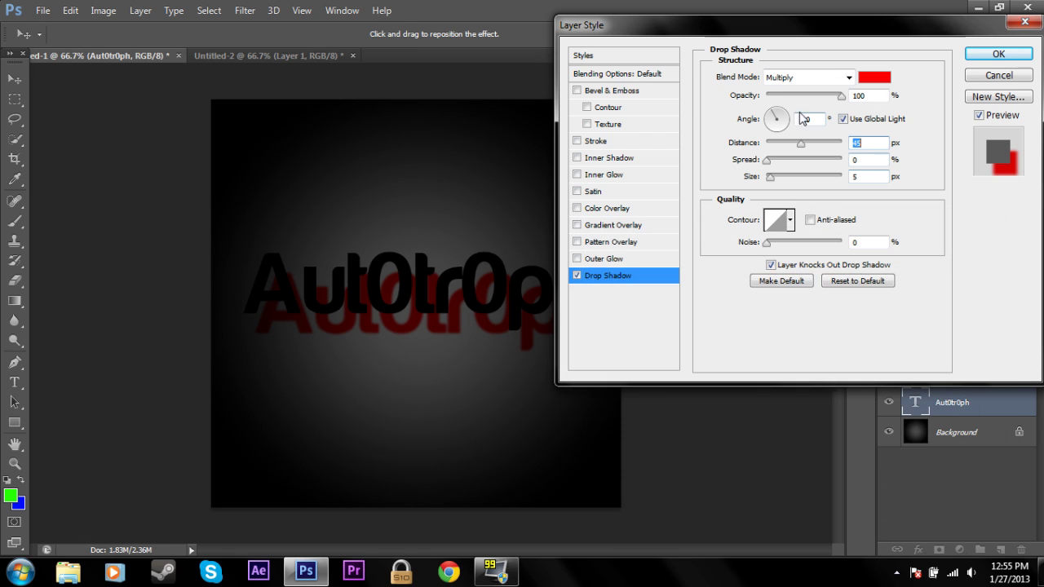
pyautogui.moveTo(781, 121)
pyautogui.mouseDown()
pyautogui.moveTo(786, 132)
pyautogui.moveTo(792, 107)
pyautogui.mouseUp()
pyautogui.moveTo(770, 162); pyautogui.dragTo(772, 184)
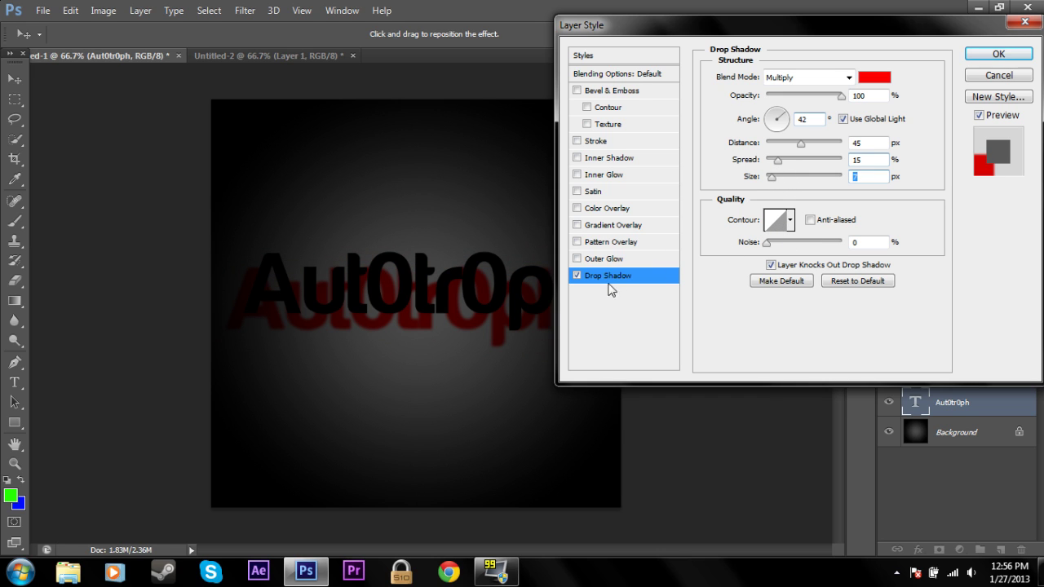
# Switch off the drop shadow, confirm Layer Style, then reopen and cancel Blending Options.
pyautogui.click(578, 277)
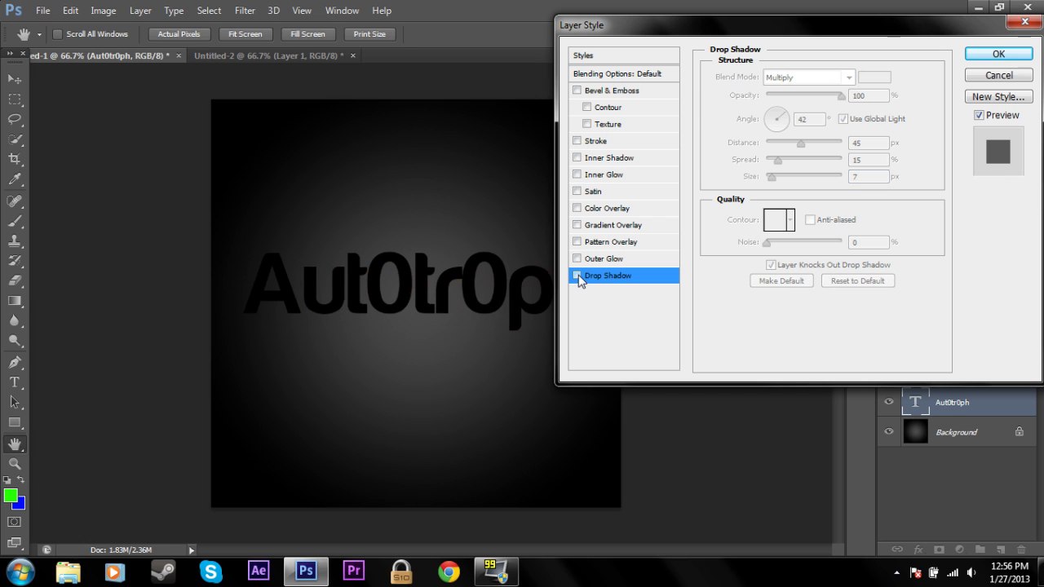
pyautogui.click(1021, 53)
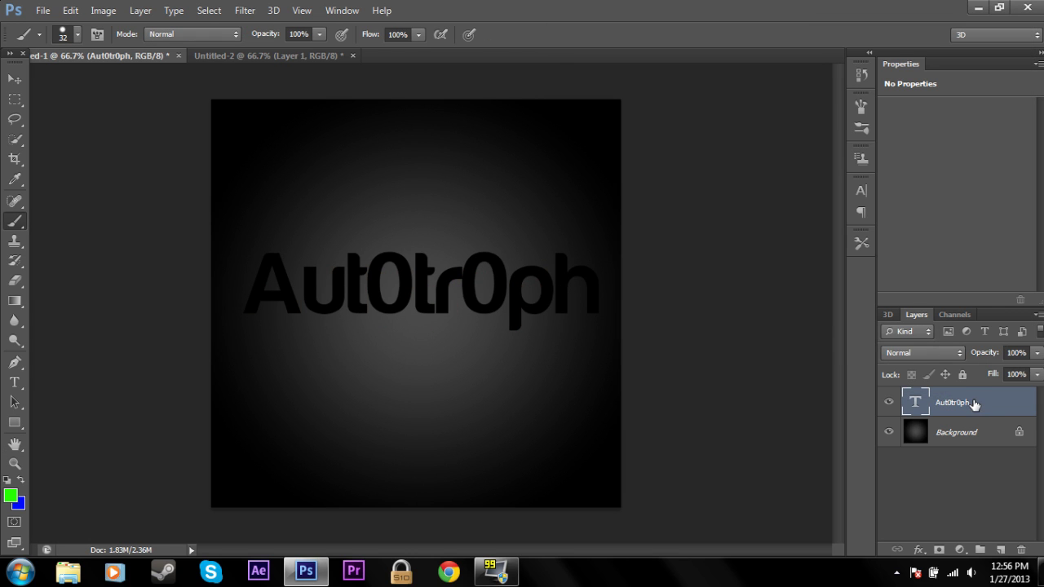
pyautogui.rightClick(970, 410)
pyautogui.click(710, 85)
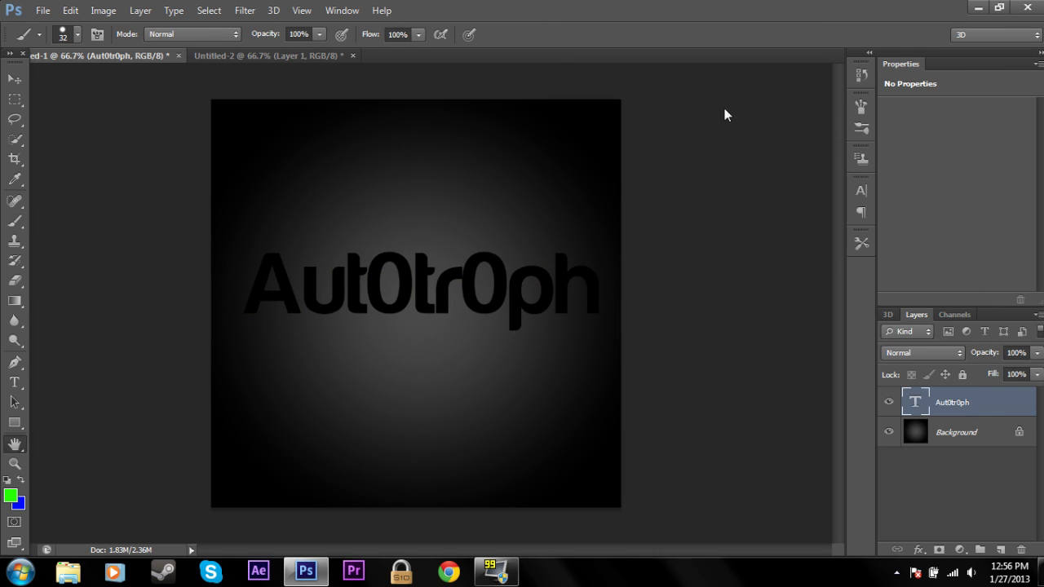
pyautogui.click(998, 75)
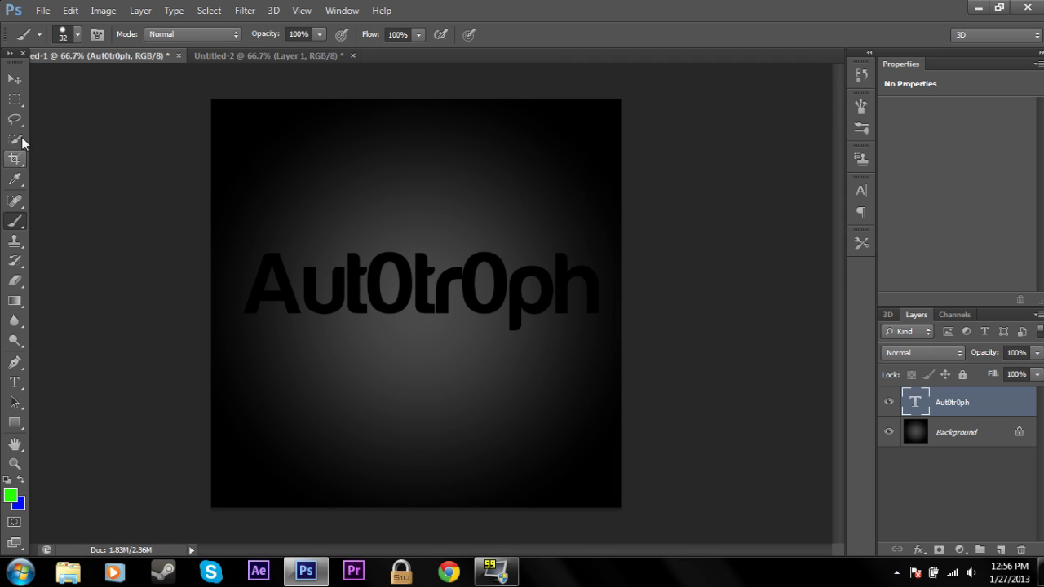
# Select the whole Aut0tr0ph text with the Horizontal Type tool for editing.
pyautogui.click(15, 382)
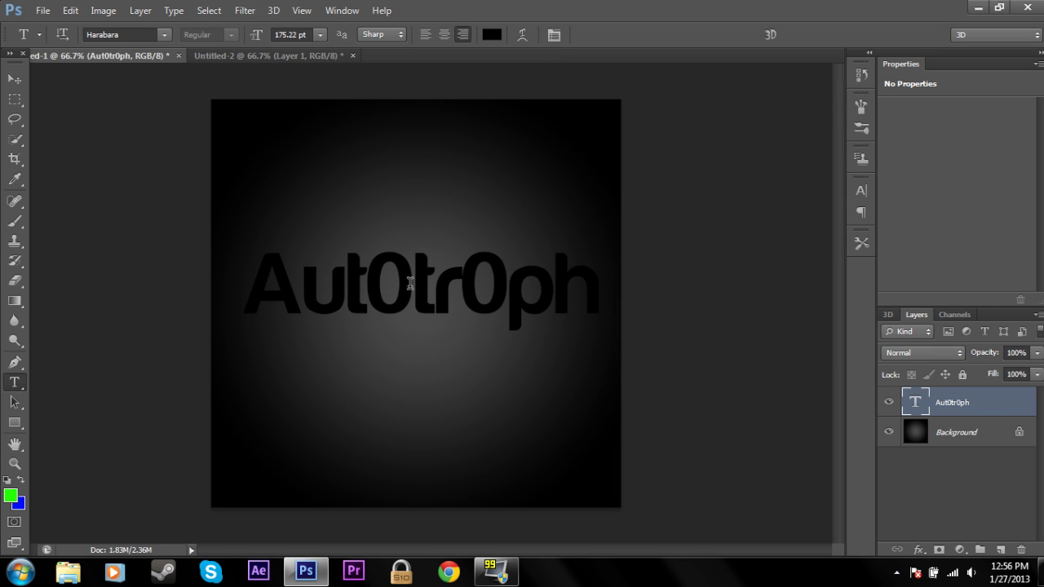
pyautogui.click(416, 286)
pyautogui.moveTo(602, 285)
pyautogui.mouseDown()
pyautogui.moveTo(266, 292)
pyautogui.moveTo(601, 298)
pyautogui.mouseUp()
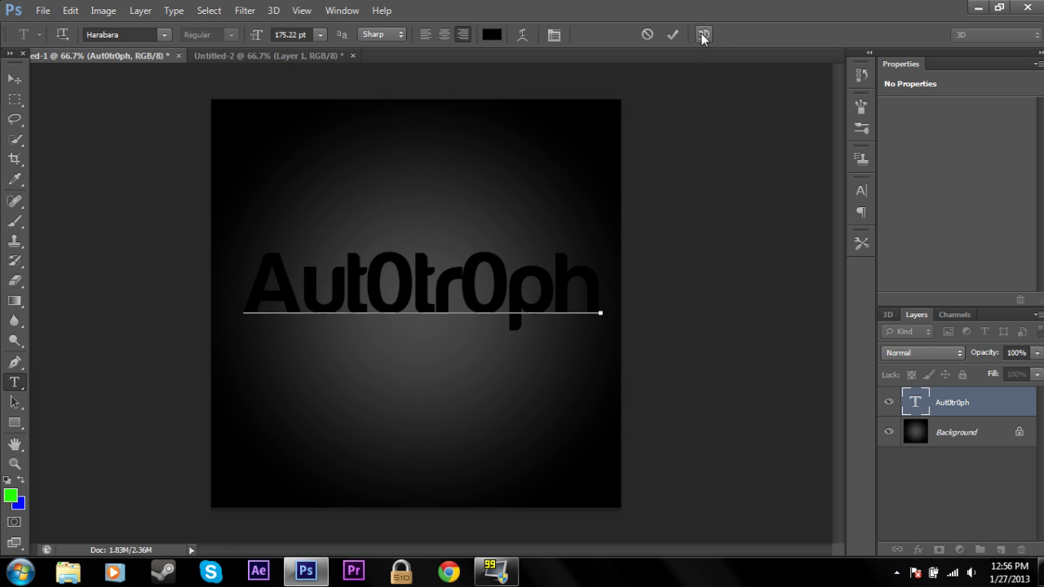